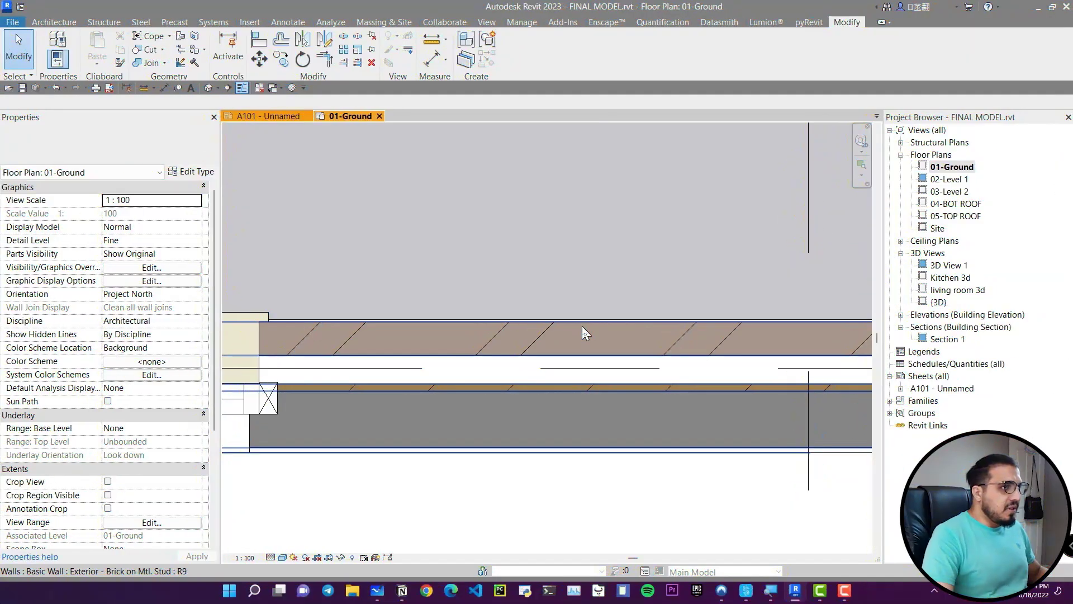
- Examine the layers and cavity of the exterior brick wall between the windows on the ground floor plan
{"action": "scroll", "coordinate": [536, 327], "scroll_direction": "down", "scroll_amount": 3}
{"action": "mouse_move", "coordinate": [601, 394]}
{"action": "middle_mouse_down"}
{"action": "mouse_move", "coordinate": [511, 400]}
{"action": "mouse_move", "coordinate": [712, 408]}
{"action": "mouse_move", "coordinate": [609, 406]}
{"action": "middle_mouse_up"}
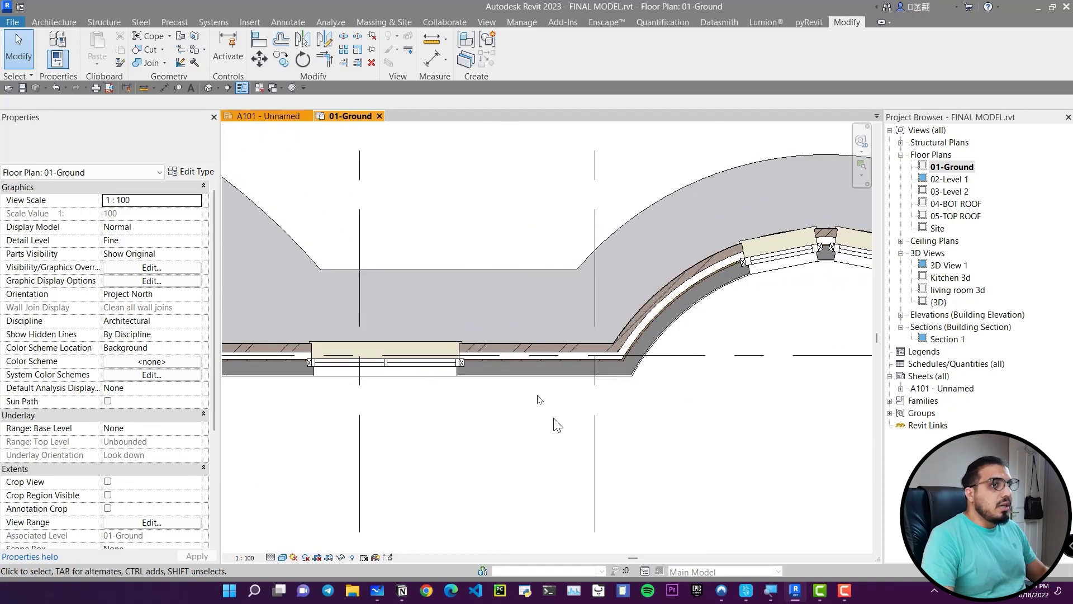
{"action": "scroll", "coordinate": [523, 377], "scroll_direction": "up", "scroll_amount": 3}
{"action": "middle_click_drag", "start_coordinate": [441, 401], "coordinate": [670, 407]}
{"action": "scroll", "coordinate": [600, 384], "scroll_direction": "down", "scroll_amount": 2}
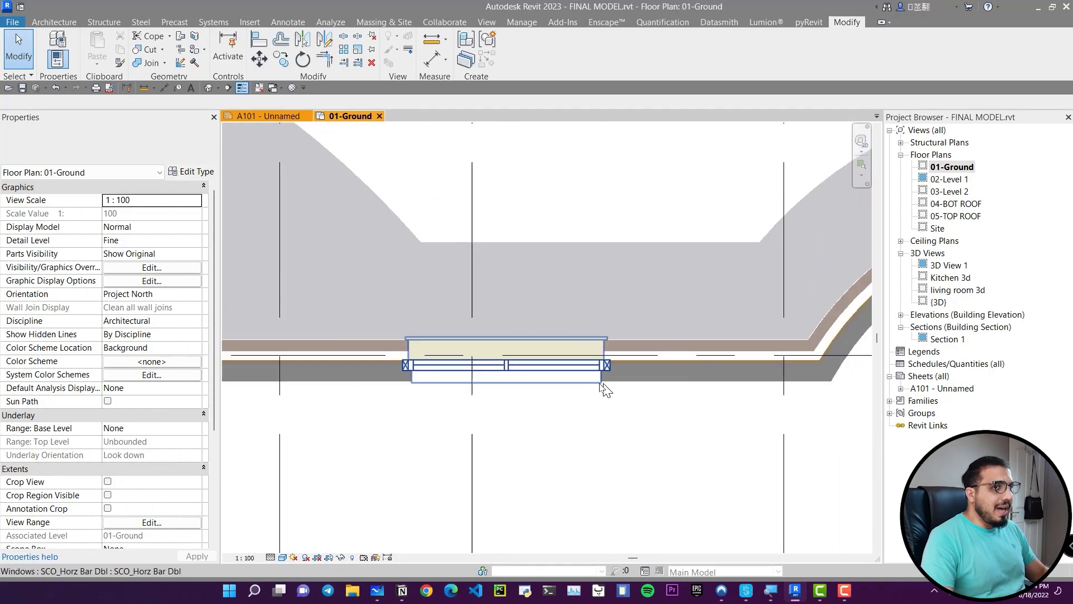
{"action": "scroll", "coordinate": [601, 384], "scroll_direction": "down", "scroll_amount": 1}
{"action": "middle_click_drag", "start_coordinate": [541, 404], "coordinate": [726, 388]}
{"action": "scroll", "coordinate": [470, 327], "scroll_direction": "up", "scroll_amount": 5}
{"action": "scroll", "coordinate": [673, 407], "scroll_direction": "down", "scroll_amount": 3}
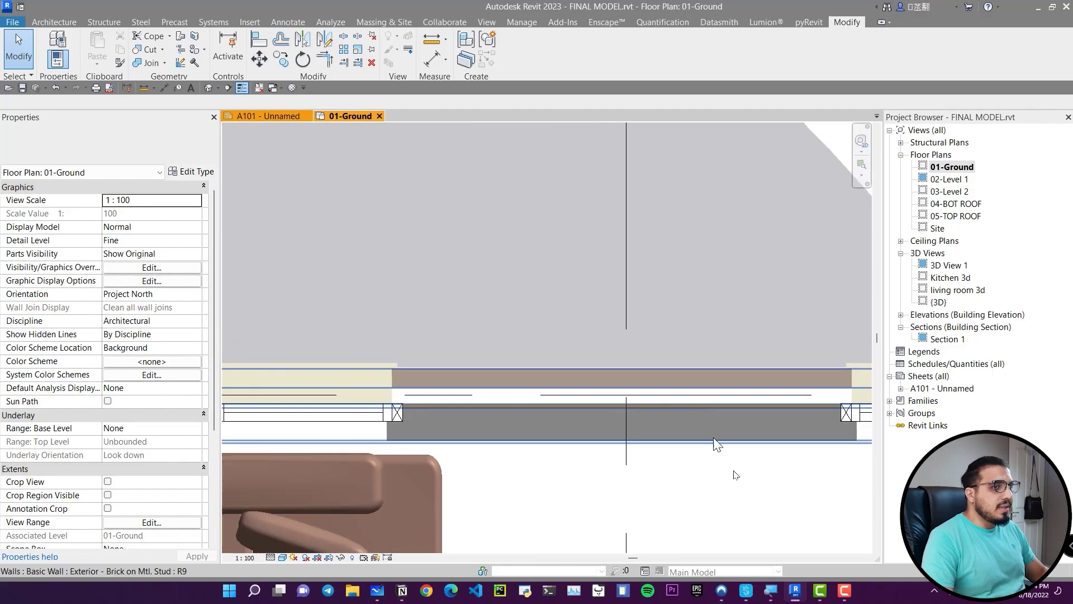
{"action": "middle_click_drag", "start_coordinate": [746, 486], "coordinate": [463, 443]}
{"action": "scroll", "coordinate": [553, 438], "scroll_direction": "down", "scroll_amount": 3}
{"action": "middle_click_drag", "start_coordinate": [548, 428], "coordinate": [721, 382]}
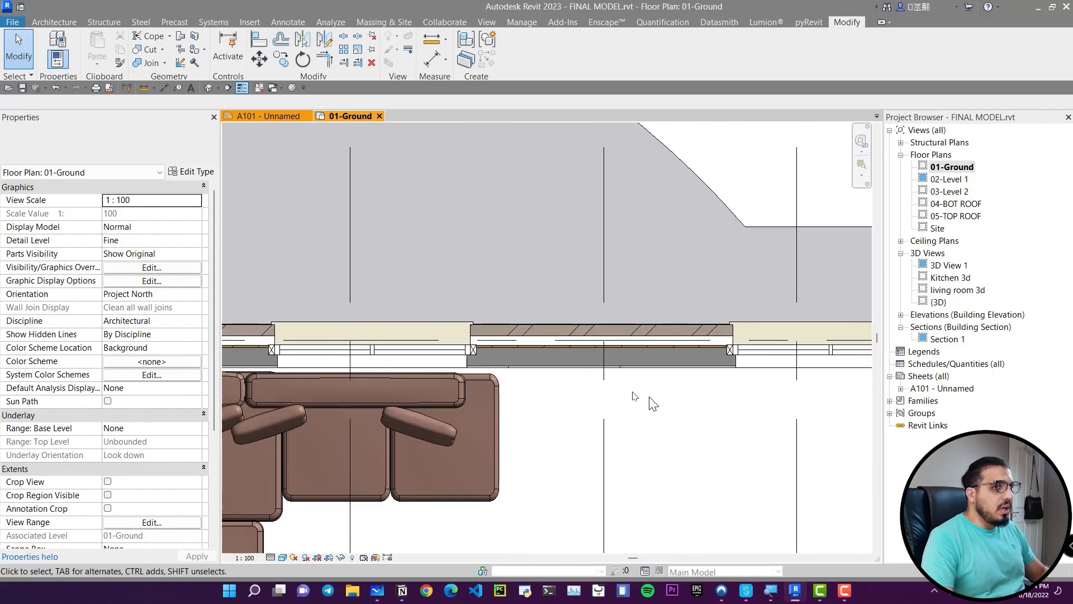
{"action": "scroll", "coordinate": [589, 331], "scroll_direction": "up", "scroll_amount": 3}
{"action": "middle_click_drag", "start_coordinate": [590, 331], "coordinate": [726, 354]}
{"action": "middle_click_drag", "start_coordinate": [748, 408], "coordinate": [560, 401]}
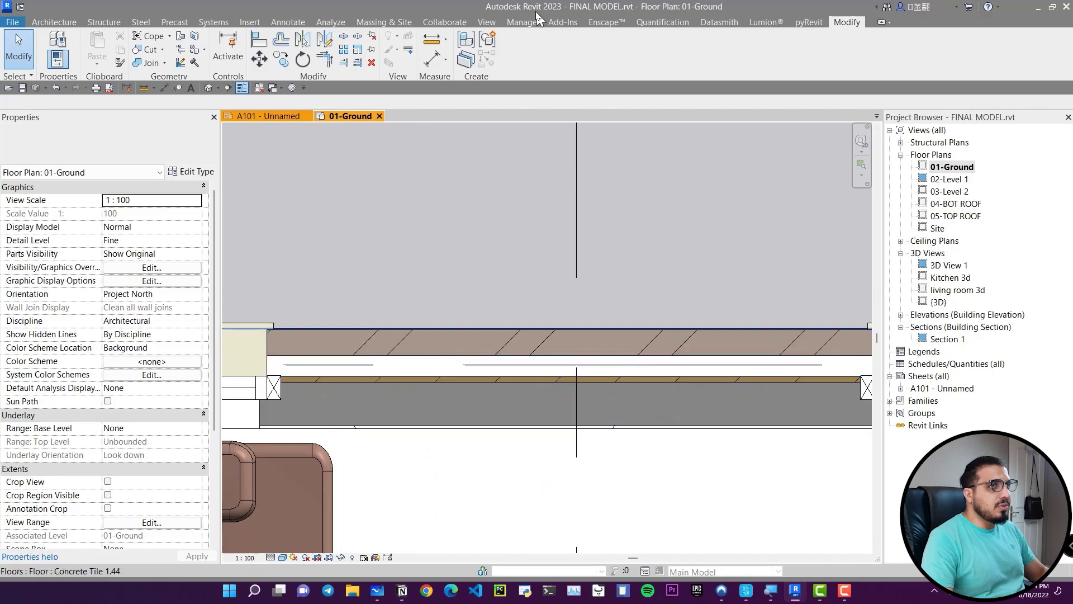
{"action": "left_click", "coordinate": [288, 22]}
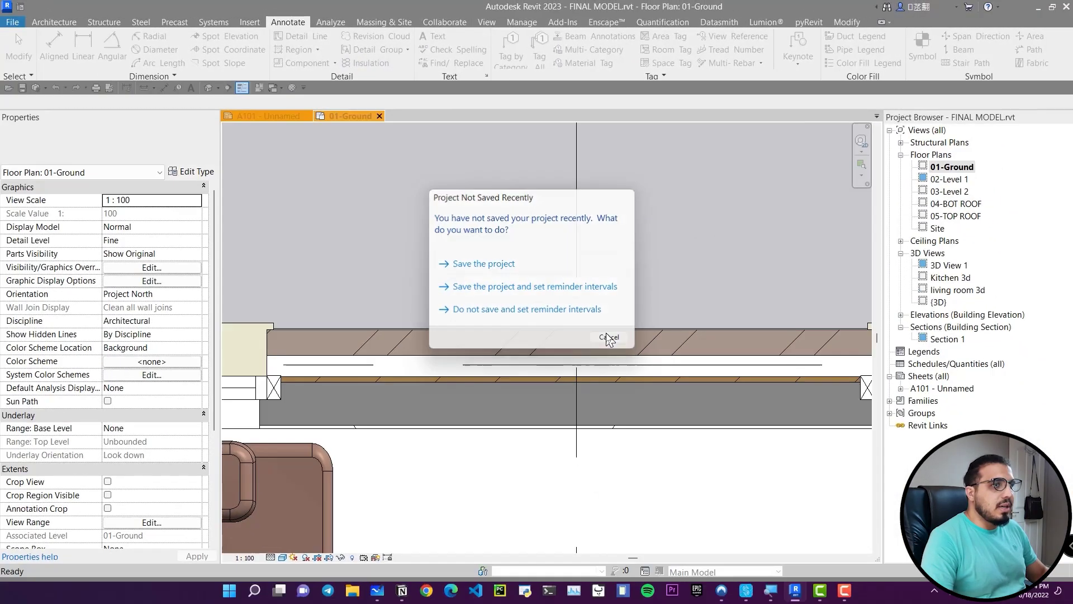
{"action": "left_click", "coordinate": [609, 337]}
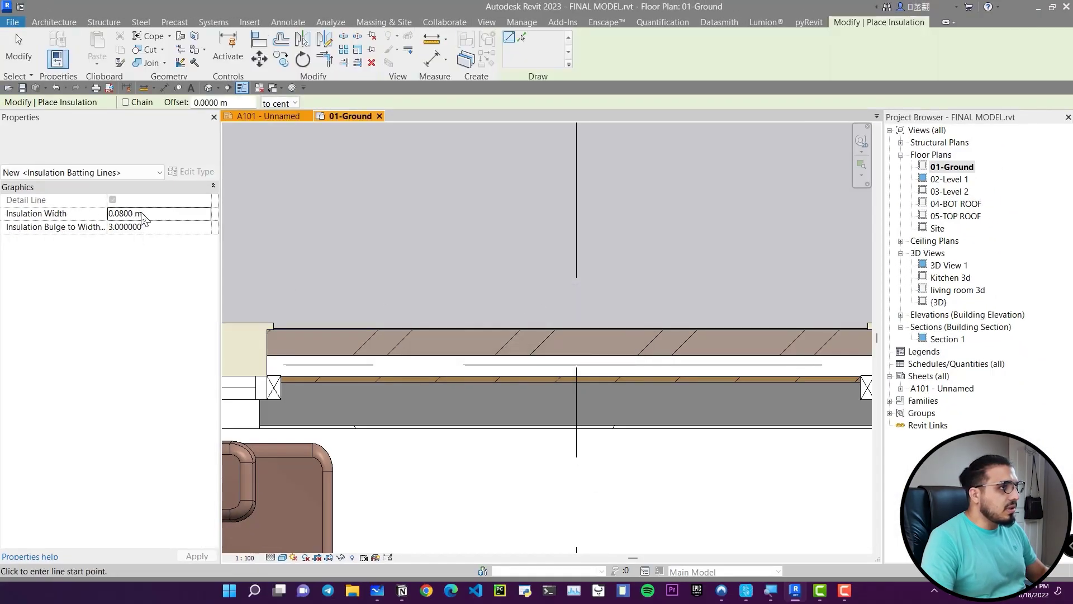
{"action": "key", "text": "Escape"}
- Measure the width of the exterior wall's cavity with a temporary detail line, leaving the line undrawn
{"action": "scroll", "coordinate": [384, 366], "scroll_direction": "up", "scroll_amount": 2}
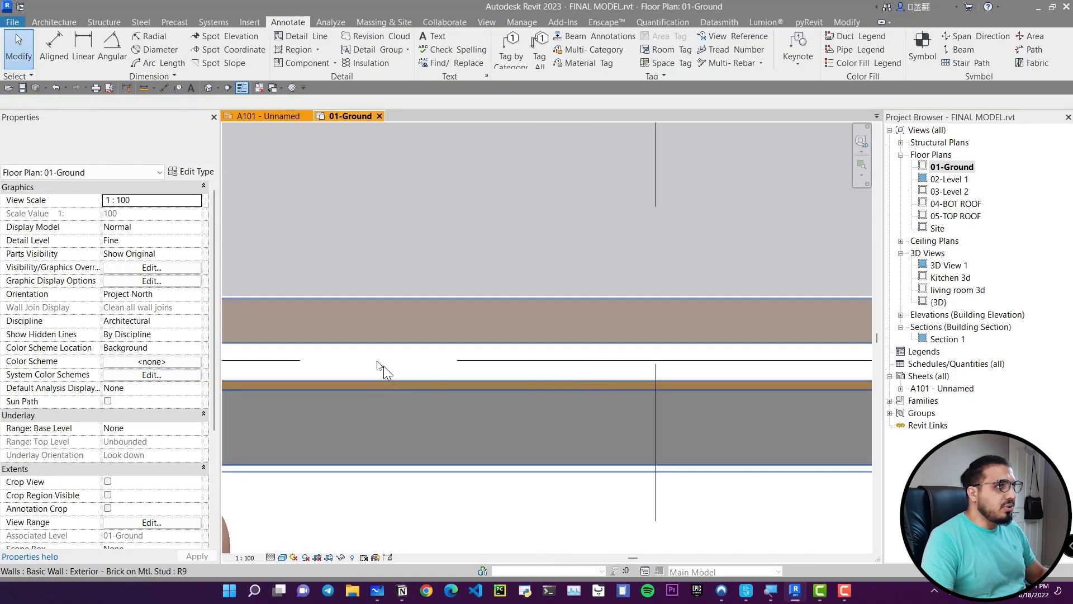
{"action": "key", "text": "d"}
{"action": "key", "text": "l"}
{"action": "scroll", "coordinate": [435, 332], "scroll_direction": "up", "scroll_amount": 2}
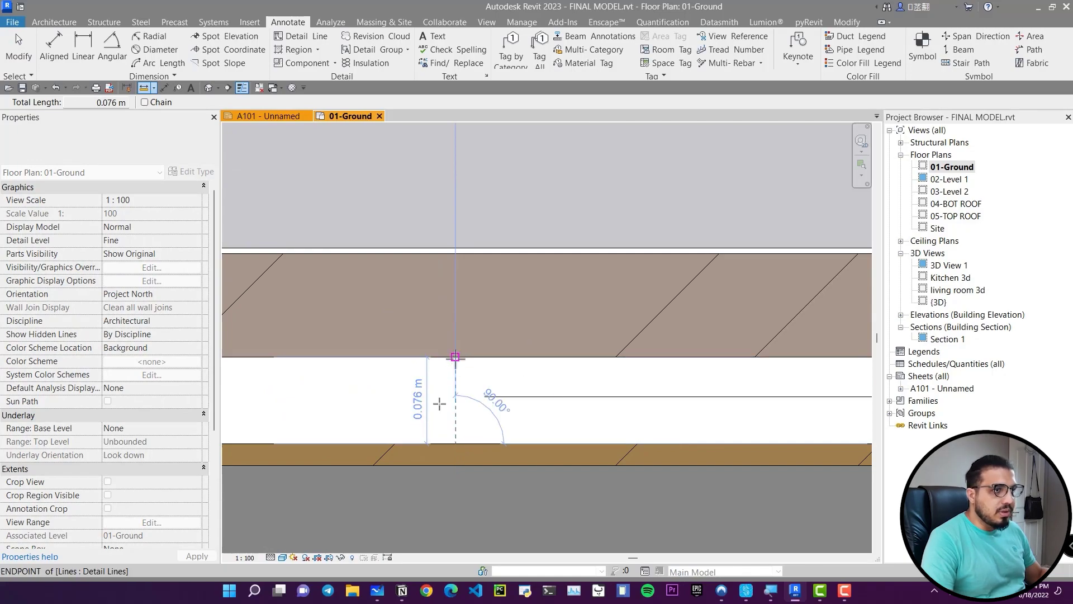
{"action": "key", "text": "Escape"}
{"action": "key", "text": "Escape"}
{"action": "scroll", "coordinate": [475, 443], "scroll_direction": "down", "scroll_amount": 2}
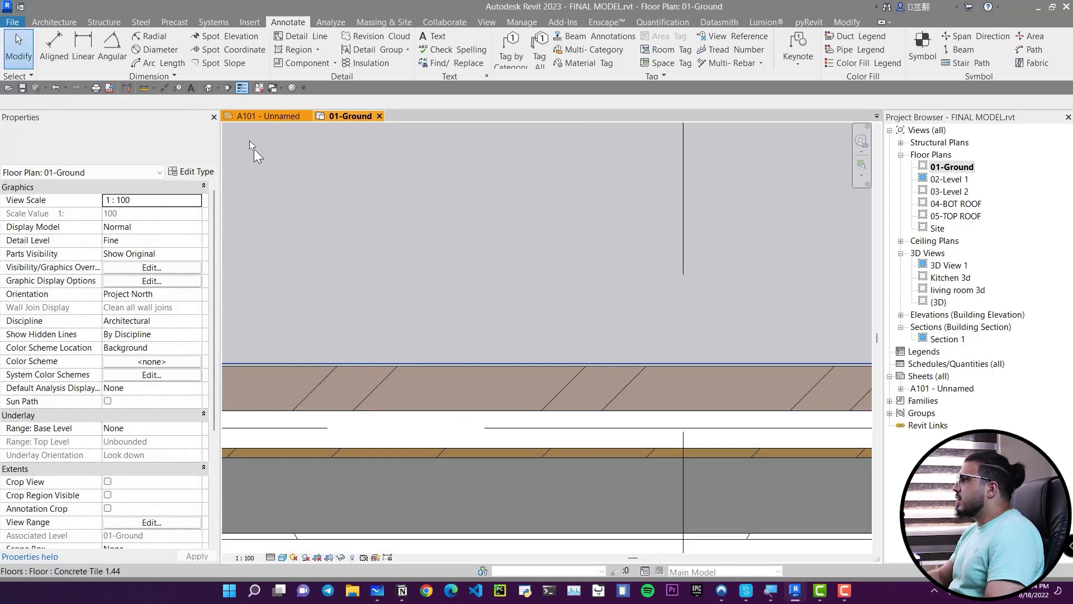
- Draw batting insulation 0.0760 m wide, aligned to near side and about 2.15 m long, through the exterior wall cavity between the two windows
{"action": "left_click", "coordinate": [366, 63]}
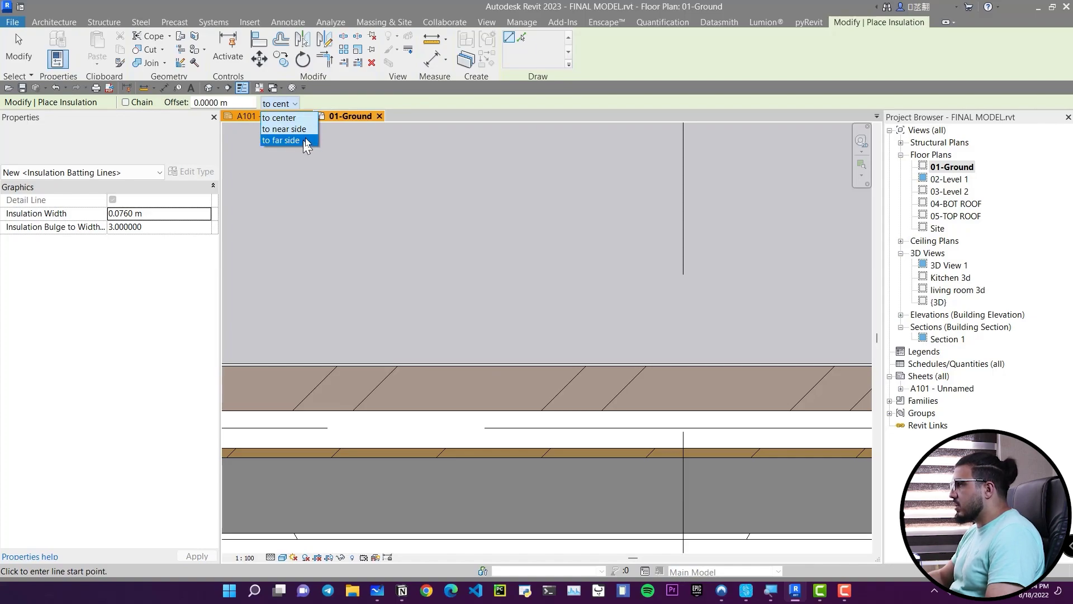
{"action": "scroll", "coordinate": [363, 443], "scroll_direction": "down", "scroll_amount": 2}
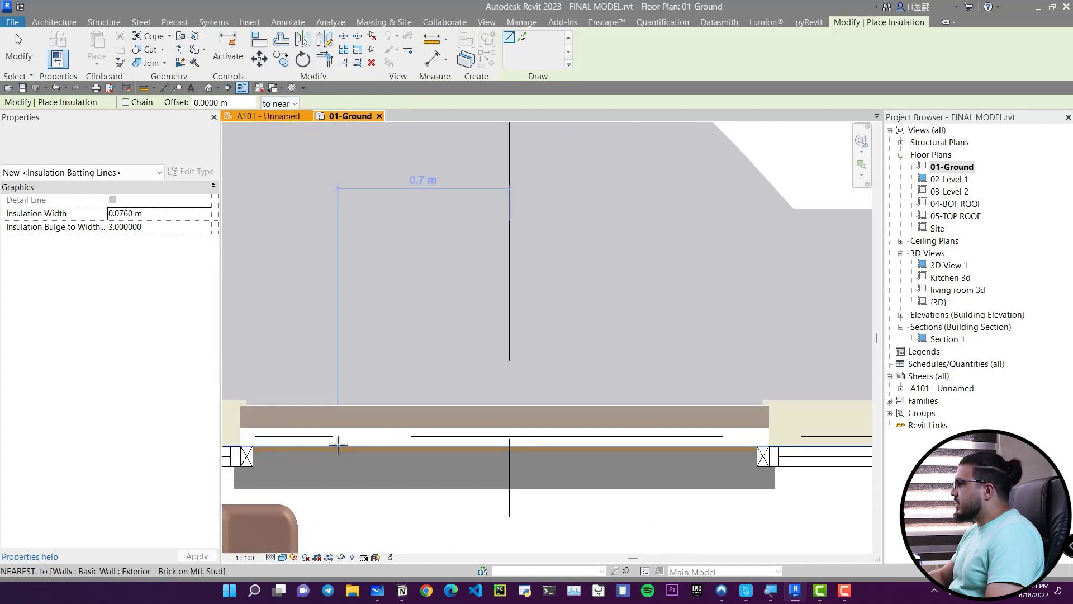
{"action": "middle_click_drag", "start_coordinate": [354, 456], "coordinate": [494, 419]}
{"action": "scroll", "coordinate": [443, 419], "scroll_direction": "up", "scroll_amount": 3}
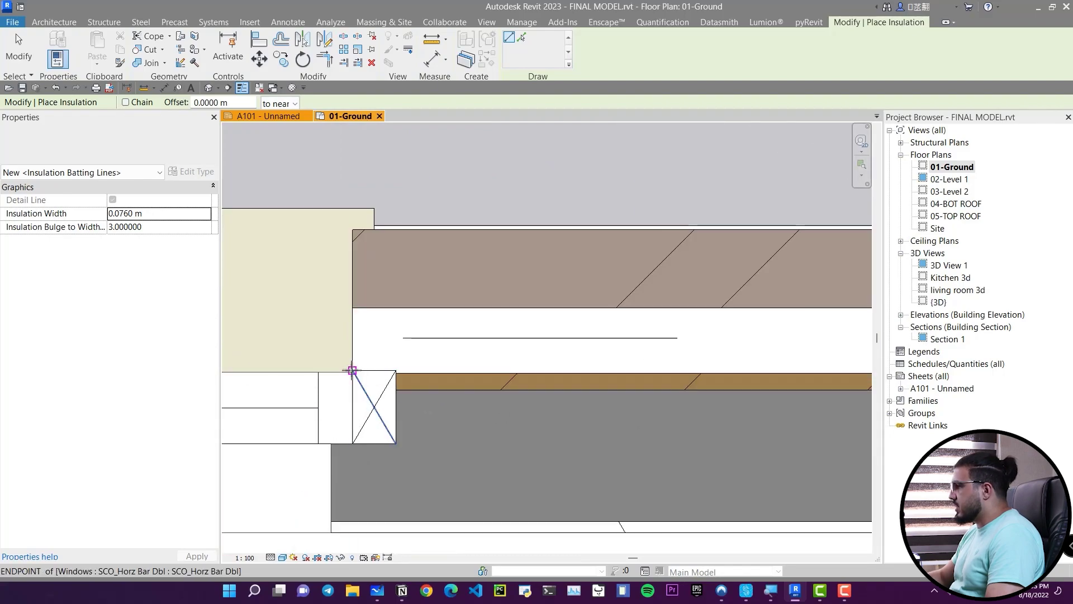
{"action": "left_click", "coordinate": [353, 370]}
{"action": "scroll", "coordinate": [636, 364], "scroll_direction": "down", "scroll_amount": 2}
{"action": "middle_click_drag", "start_coordinate": [713, 364], "coordinate": [310, 314]}
{"action": "scroll", "coordinate": [319, 314], "scroll_direction": "down", "scroll_amount": 1}
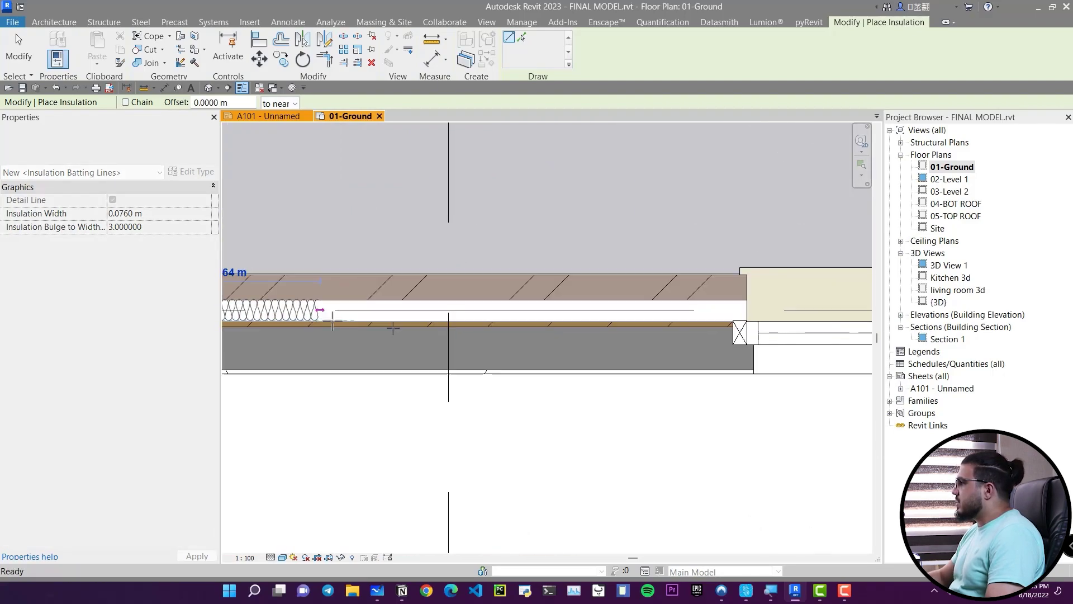
{"action": "middle_click_drag", "start_coordinate": [668, 333], "coordinate": [558, 333]}
{"action": "scroll", "coordinate": [613, 322], "scroll_direction": "up", "scroll_amount": 5}
{"action": "middle_click_drag", "start_coordinate": [667, 327], "coordinate": [509, 380]}
{"action": "left_click", "coordinate": [605, 332]}
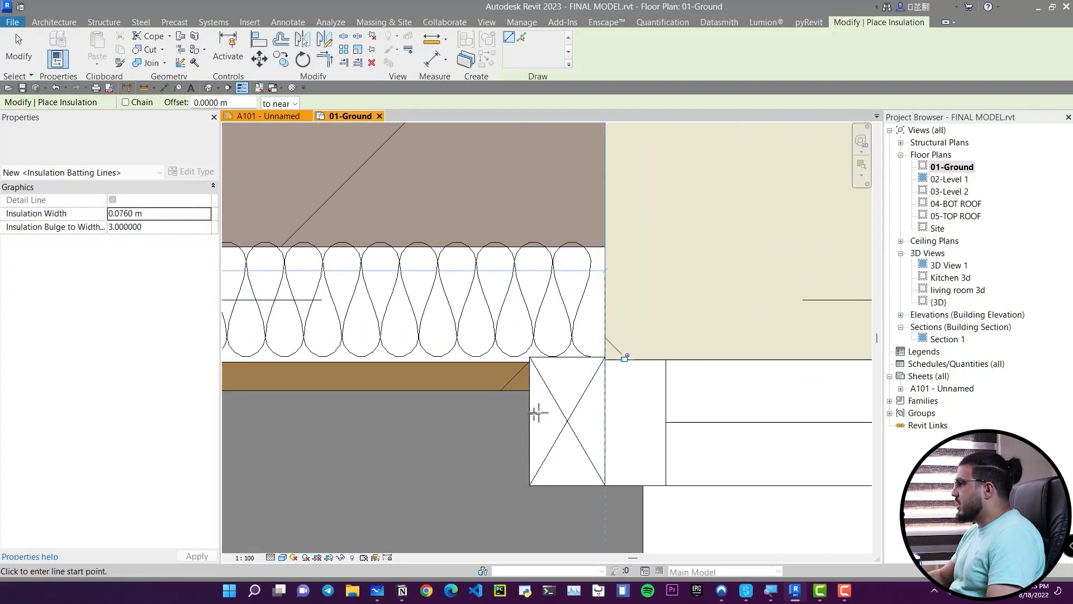
{"action": "key", "text": "Escape"}
{"action": "key", "text": "Escape"}
- Set the placed insulation's bulge-to-width ratio to 2
{"action": "left_click", "coordinate": [434, 356]}
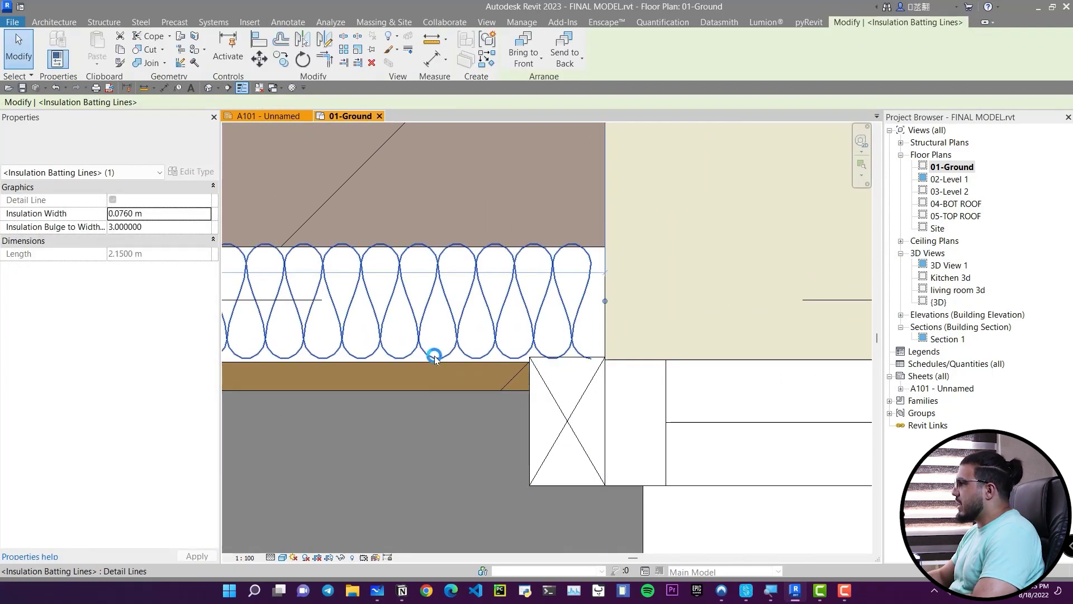
{"action": "scroll", "coordinate": [280, 319], "scroll_direction": "down", "scroll_amount": 2}
{"action": "middle_click_drag", "start_coordinate": [280, 318], "coordinate": [431, 355]}
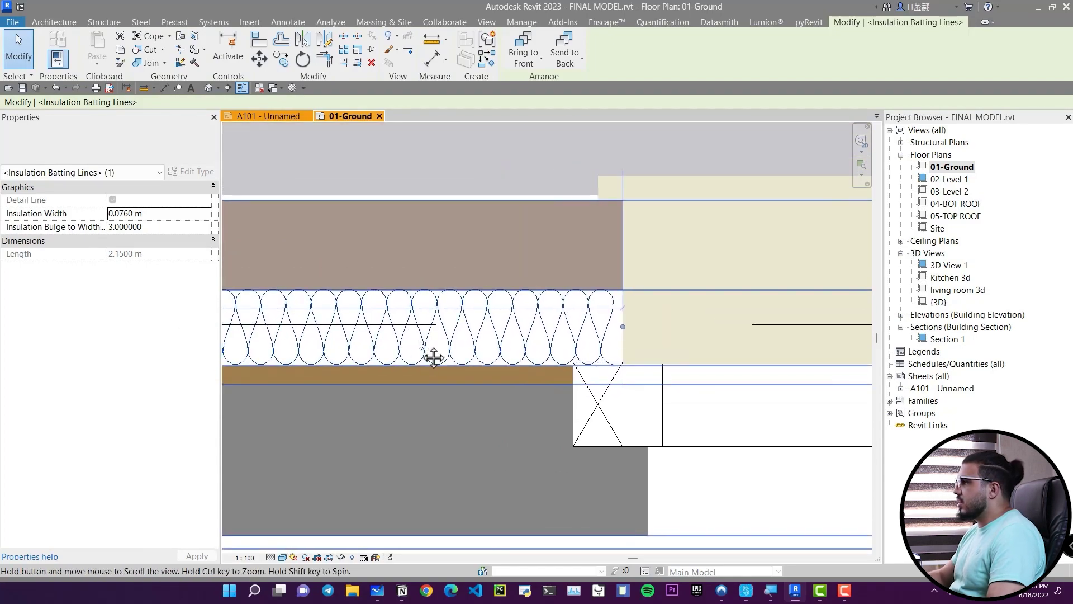
{"action": "left_click", "coordinate": [168, 226]}
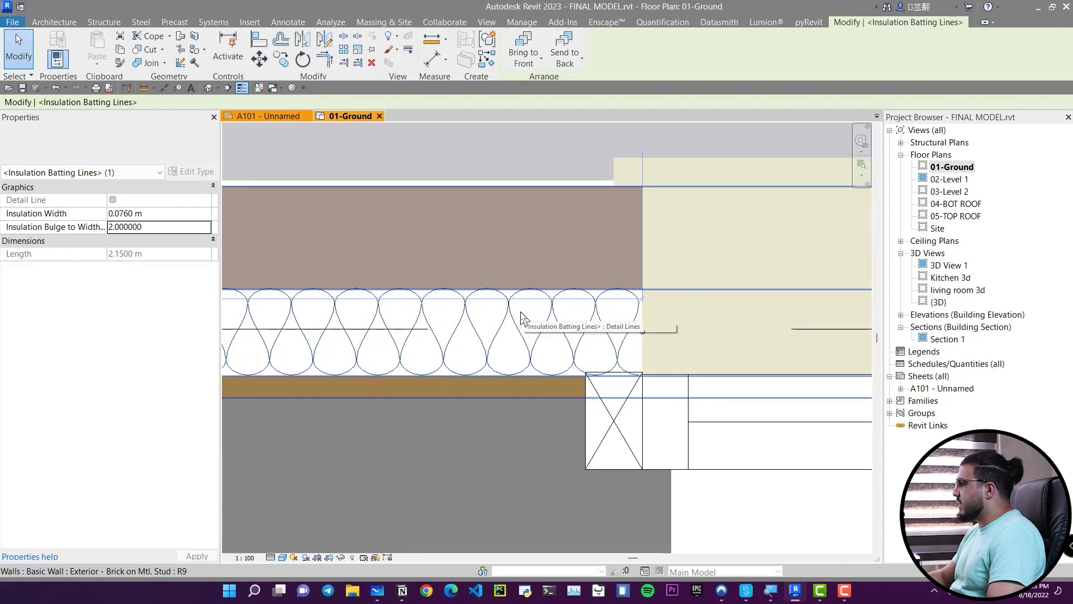
{"action": "scroll", "coordinate": [528, 329], "scroll_direction": "up", "scroll_amount": 2}
{"action": "scroll", "coordinate": [528, 363], "scroll_direction": "down", "scroll_amount": 5}
{"action": "scroll", "coordinate": [526, 369], "scroll_direction": "down", "scroll_amount": 3}
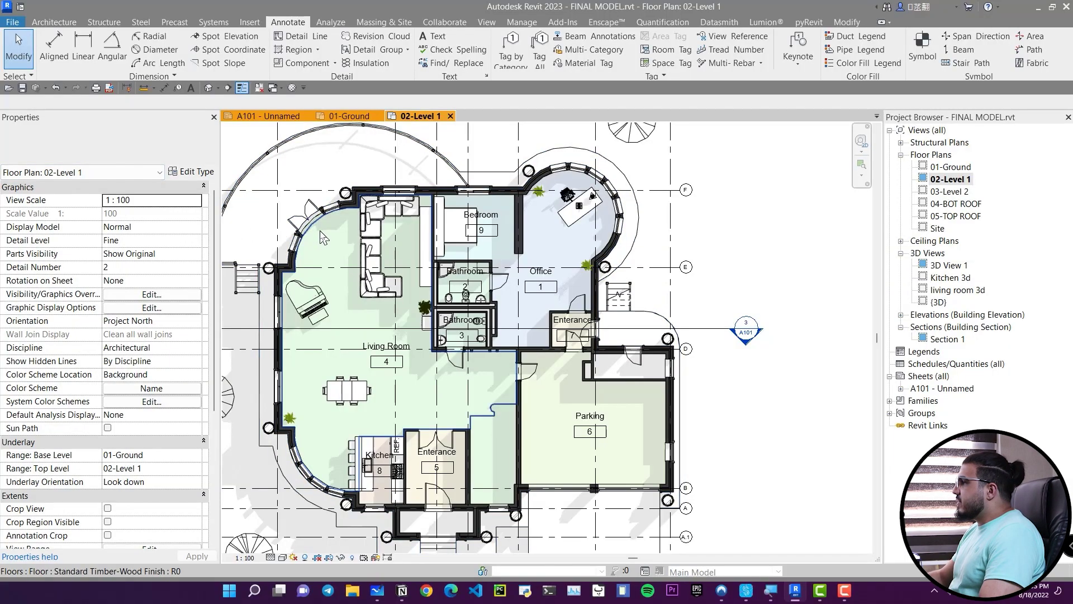
- Select the elements around the living room's upper wall in the 02-Level 1 plan and isolate them in a 3D selection box
{"action": "scroll", "coordinate": [323, 238], "scroll_direction": "up", "scroll_amount": 5}
{"action": "scroll", "coordinate": [347, 249], "scroll_direction": "down", "scroll_amount": 3}
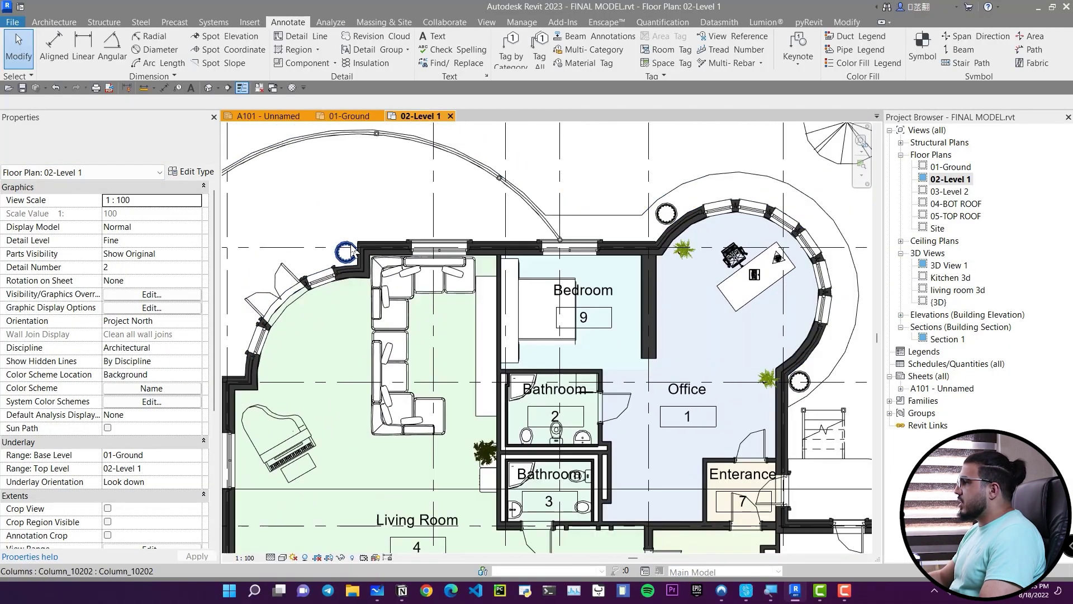
{"action": "scroll", "coordinate": [346, 251], "scroll_direction": "up", "scroll_amount": 2}
{"action": "left_click", "coordinate": [344, 307]}
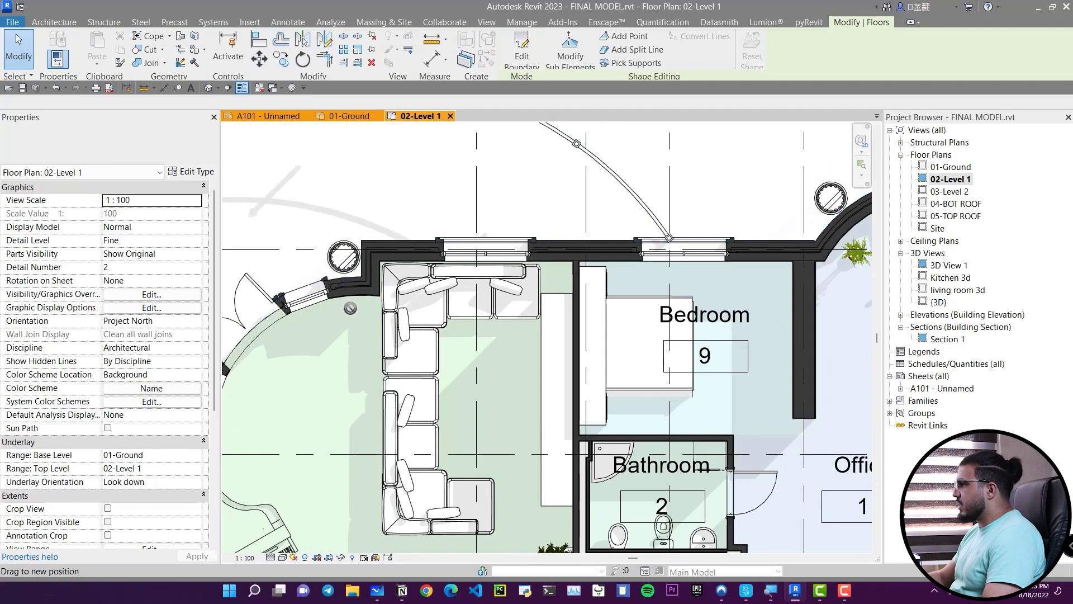
{"action": "left_click_drag", "start_coordinate": [556, 180], "coordinate": [431, 414]}
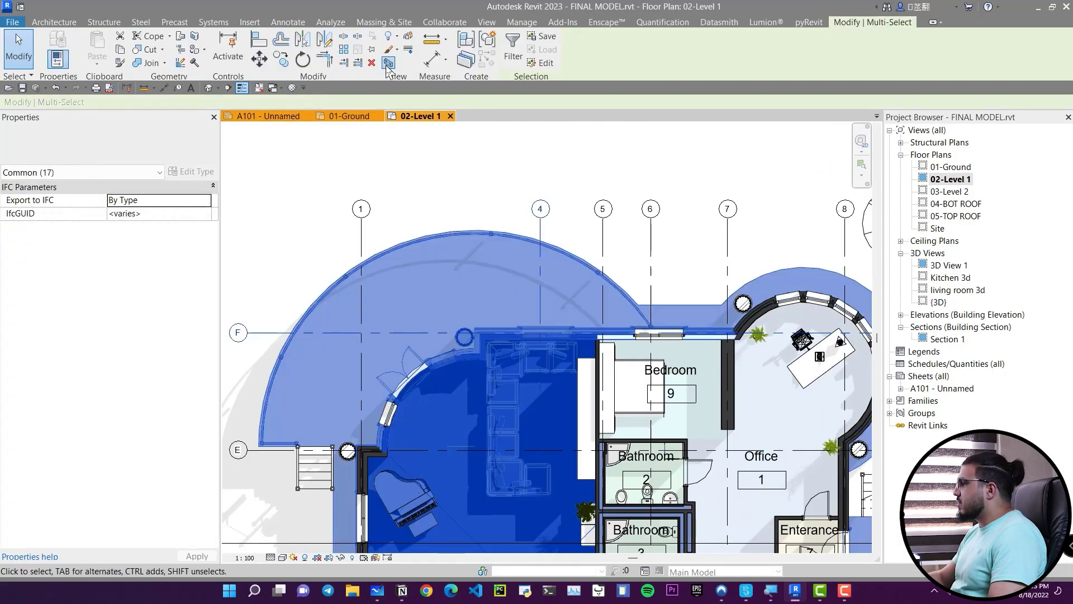
{"action": "key", "text": "Escape"}
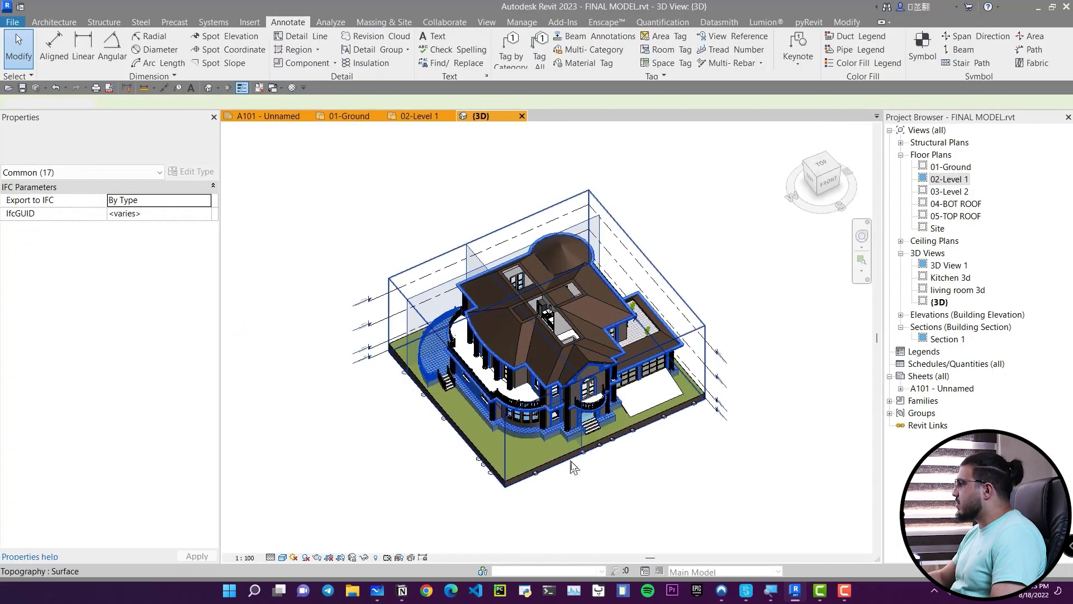
- Trim the 3D section box so that it cuts through the exterior wall and the floor
{"action": "scroll", "coordinate": [569, 457], "scroll_direction": "up", "scroll_amount": 2}
{"action": "left_click", "coordinate": [455, 445]}
{"action": "middle_click_drag", "start_coordinate": [456, 445], "coordinate": [422, 338], "text": "shift"}
{"action": "middle_click_drag", "start_coordinate": [594, 194], "coordinate": [515, 304]}
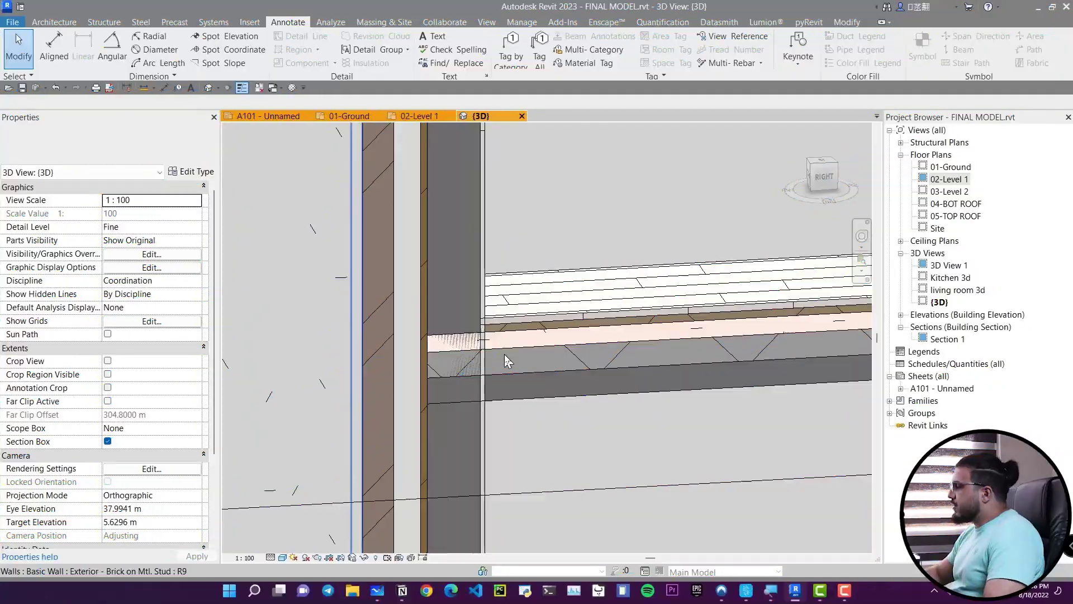
- Examine how the floor layers meet the exterior wall layers at the cut junction in the 3D view
{"action": "scroll", "coordinate": [524, 376], "scroll_direction": "up", "scroll_amount": 2}
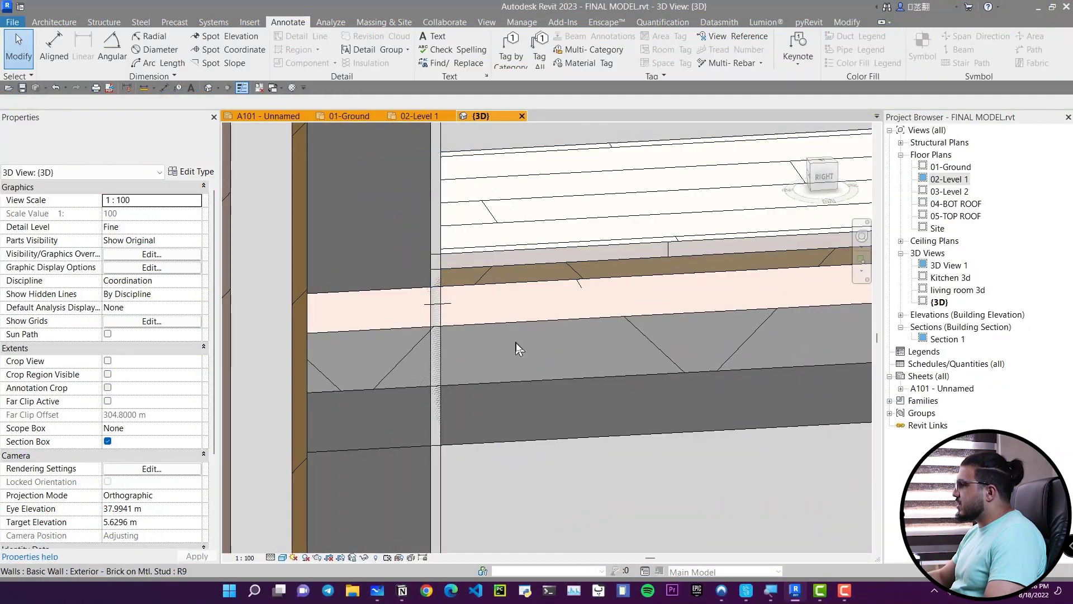
{"action": "scroll", "coordinate": [521, 350], "scroll_direction": "down", "scroll_amount": 3}
{"action": "middle_click_drag", "start_coordinate": [563, 384], "coordinate": [487, 374]}
{"action": "scroll", "coordinate": [378, 278], "scroll_direction": "up", "scroll_amount": 2}
{"action": "scroll", "coordinate": [552, 415], "scroll_direction": "down", "scroll_amount": 1}
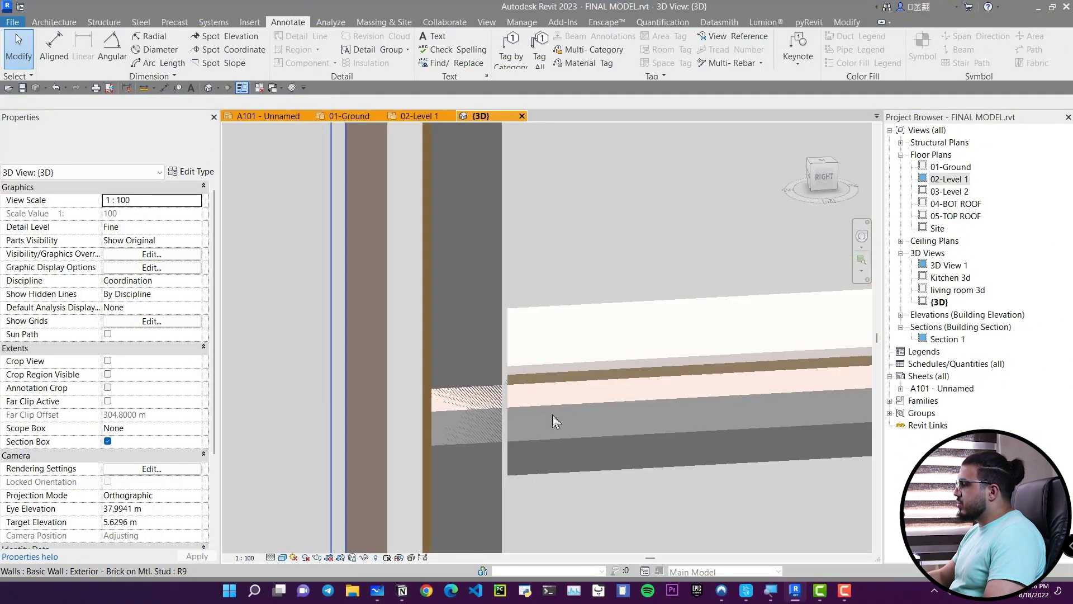
{"action": "middle_click_drag", "start_coordinate": [553, 420], "coordinate": [525, 368]}
{"action": "scroll", "coordinate": [470, 359], "scroll_direction": "up", "scroll_amount": 4}
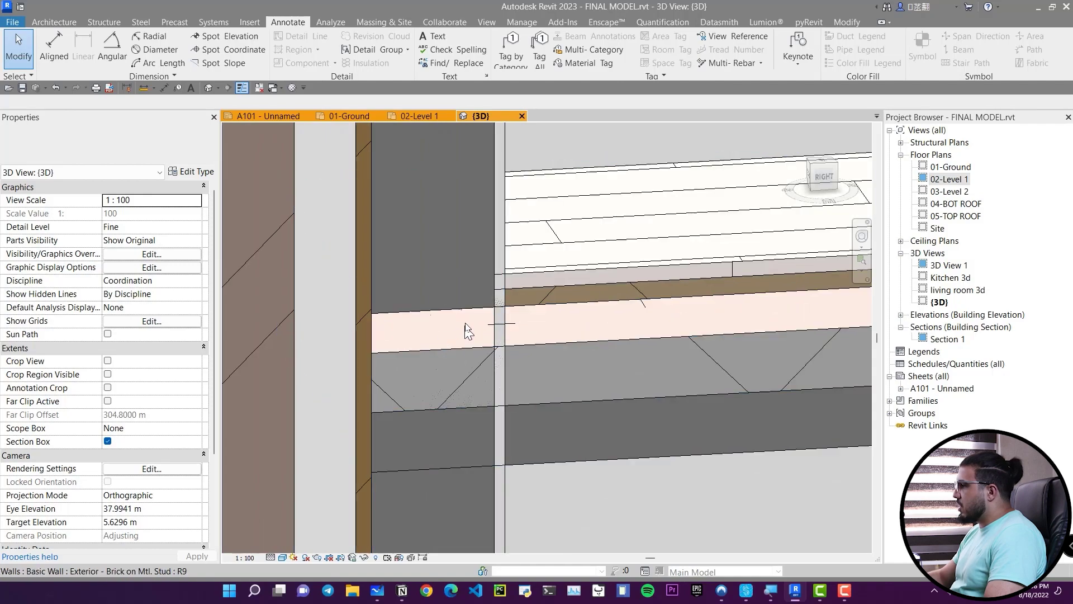
{"action": "scroll", "coordinate": [468, 331], "scroll_direction": "down", "scroll_amount": 2}
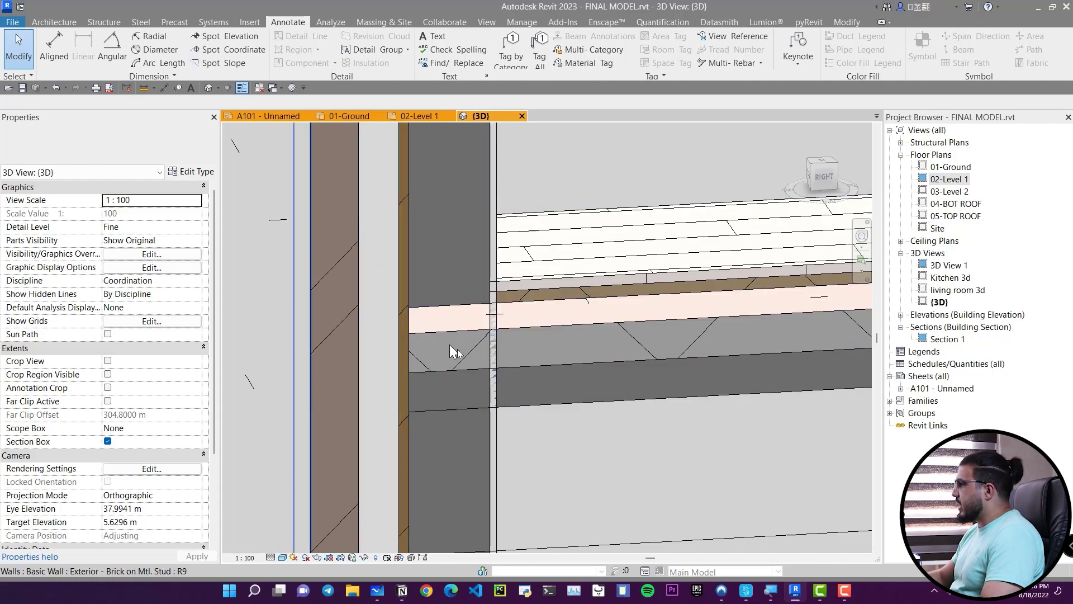
{"action": "scroll", "coordinate": [457, 349], "scroll_direction": "down", "scroll_amount": 2}
{"action": "left_click", "coordinate": [844, 27]}
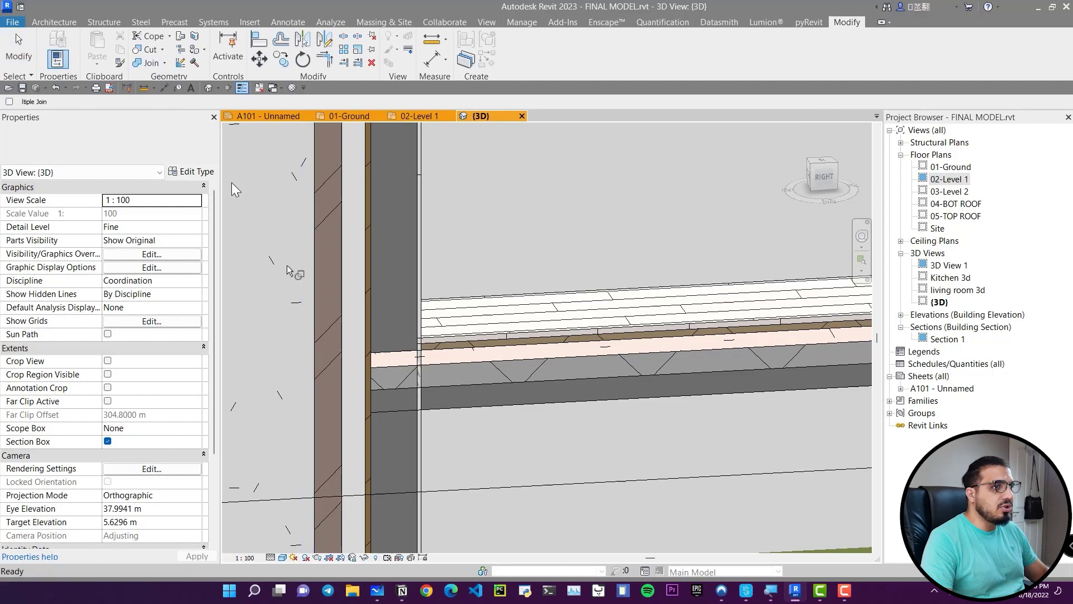
{"action": "left_click", "coordinate": [398, 437]}
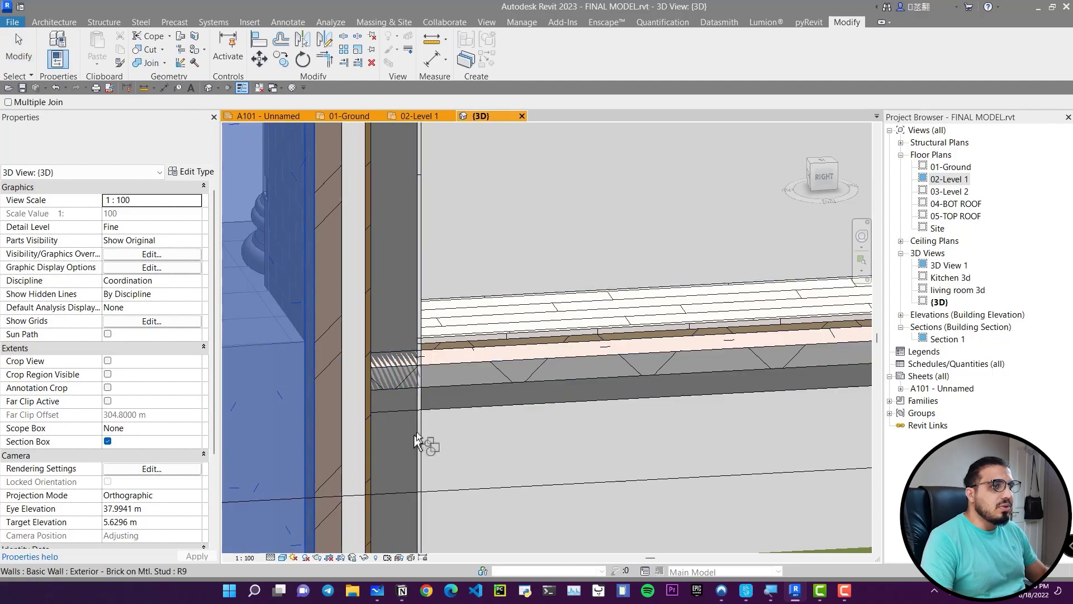
{"action": "key", "text": "Escape"}
- Join the Beam and Block 200mm floor with the exterior brick wall at the cut junction
{"action": "scroll", "coordinate": [453, 385], "scroll_direction": "down", "scroll_amount": 3}
{"action": "middle_click_drag", "start_coordinate": [453, 392], "coordinate": [490, 448]}
{"action": "middle_click_drag", "start_coordinate": [416, 171], "coordinate": [336, 173]}
{"action": "left_click", "coordinate": [148, 63]}
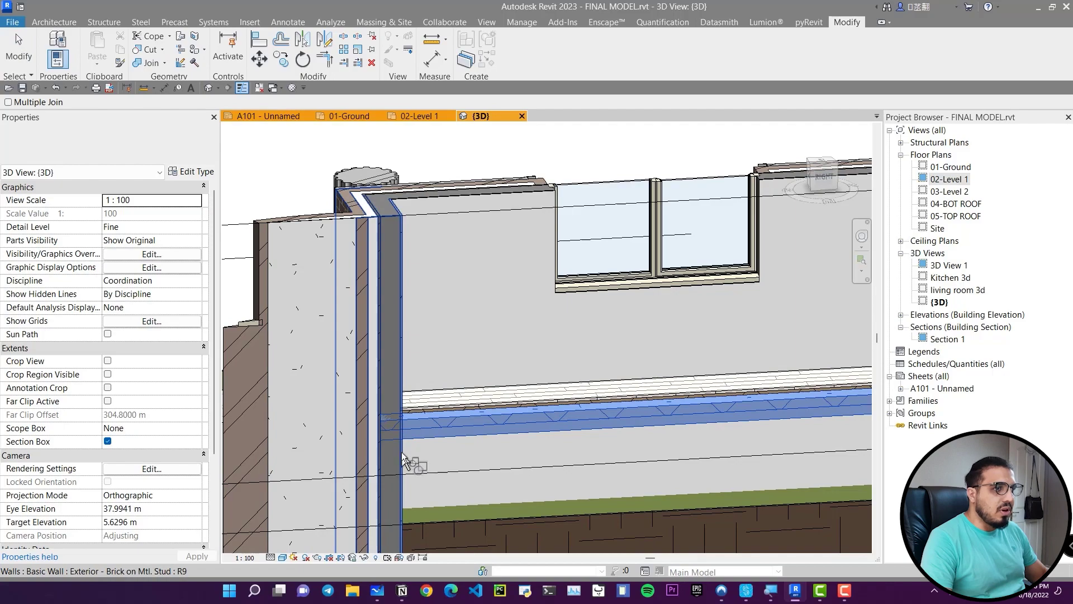
{"action": "scroll", "coordinate": [405, 453], "scroll_direction": "up", "scroll_amount": 5}
{"action": "middle_click_drag", "start_coordinate": [371, 384], "coordinate": [544, 429]}
{"action": "scroll", "coordinate": [506, 375], "scroll_direction": "up", "scroll_amount": 3}
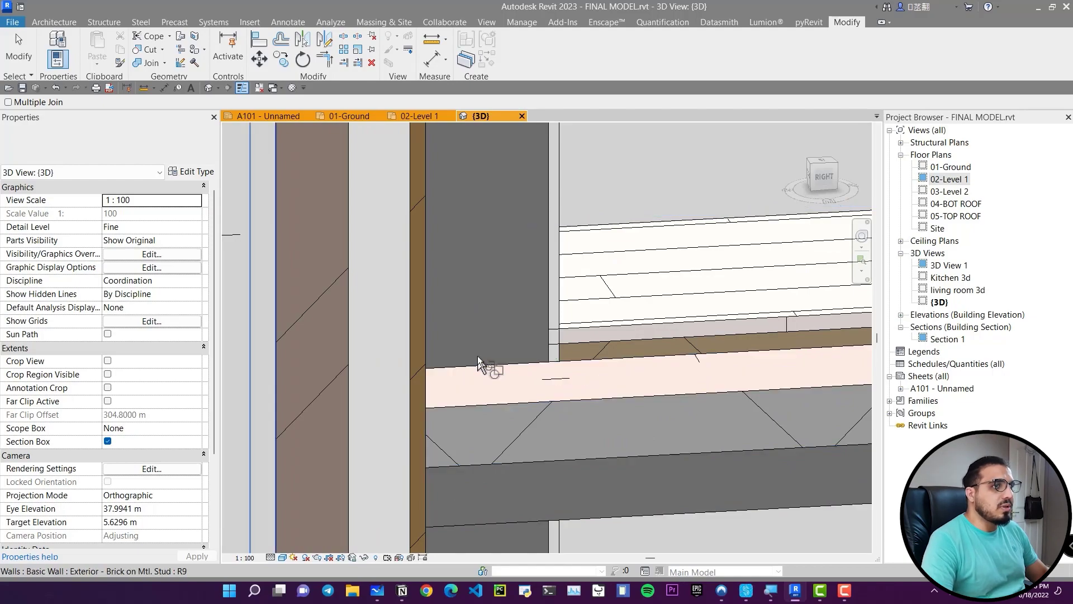
- Join the same floor's geometry with the exterior wall at its opposite end
{"action": "scroll", "coordinate": [477, 358], "scroll_direction": "down", "scroll_amount": 4}
{"action": "scroll", "coordinate": [535, 407], "scroll_direction": "down", "scroll_amount": 3}
{"action": "middle_click_drag", "start_coordinate": [733, 467], "coordinate": [330, 455]}
{"action": "scroll", "coordinate": [555, 407], "scroll_direction": "up", "scroll_amount": 6}
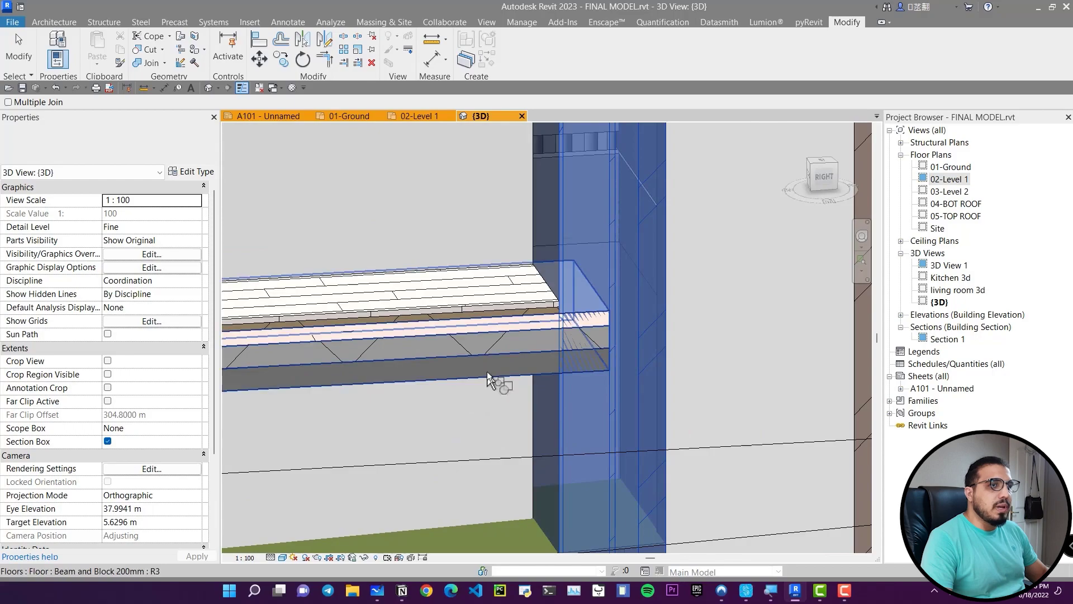
{"action": "middle_click_drag", "start_coordinate": [543, 407], "coordinate": [487, 380], "text": "shift"}
{"action": "scroll", "coordinate": [497, 335], "scroll_direction": "up", "scroll_amount": 2}
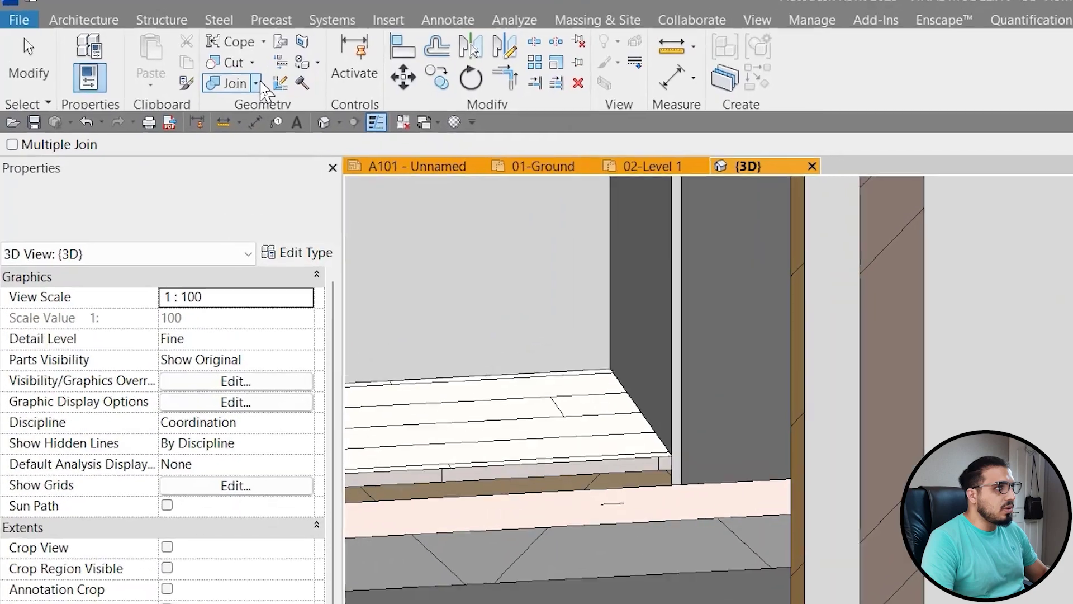
- Switch the join order between the exterior brick wall and the Beam and Block 200mm floor at the cut junction
{"action": "left_click", "coordinate": [165, 63]}
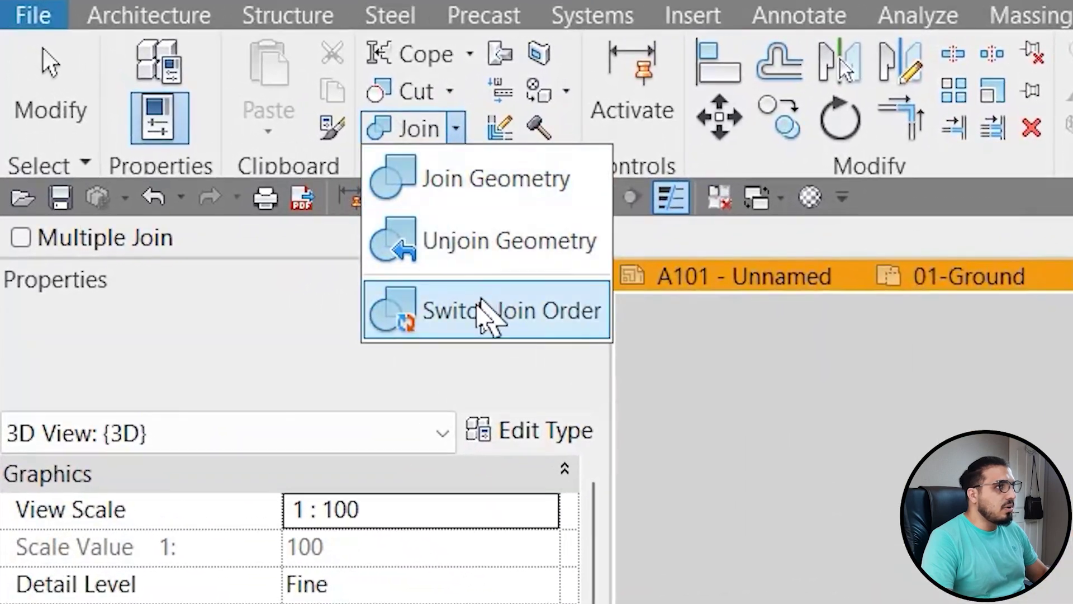
{"action": "left_click", "coordinate": [554, 328]}
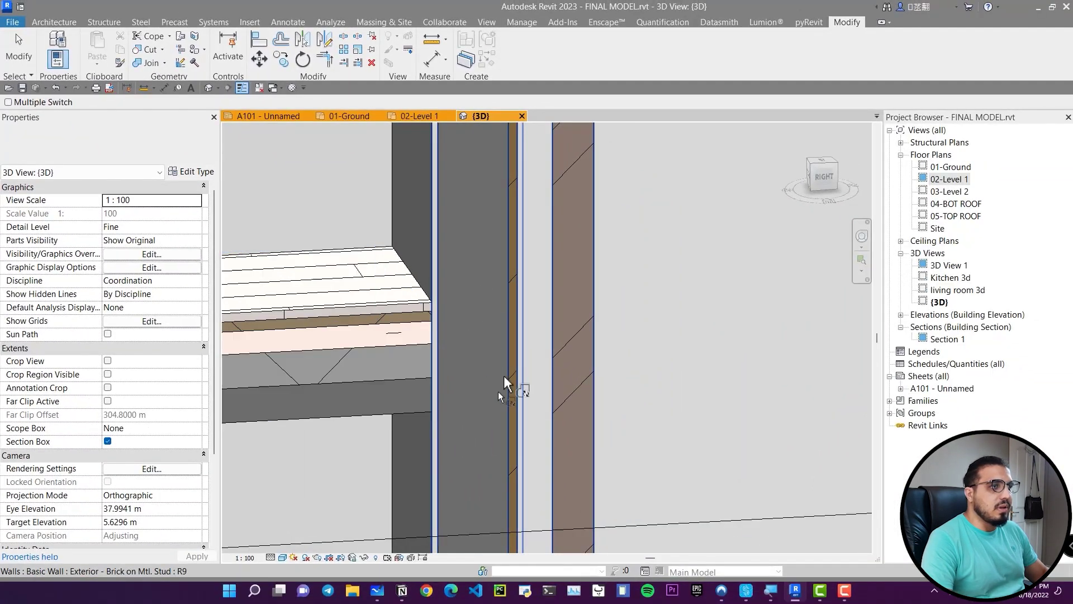
{"action": "left_click", "coordinate": [505, 380]}
{"action": "left_click", "coordinate": [444, 296]}
{"action": "scroll", "coordinate": [531, 441], "scroll_direction": "down", "scroll_amount": 3}
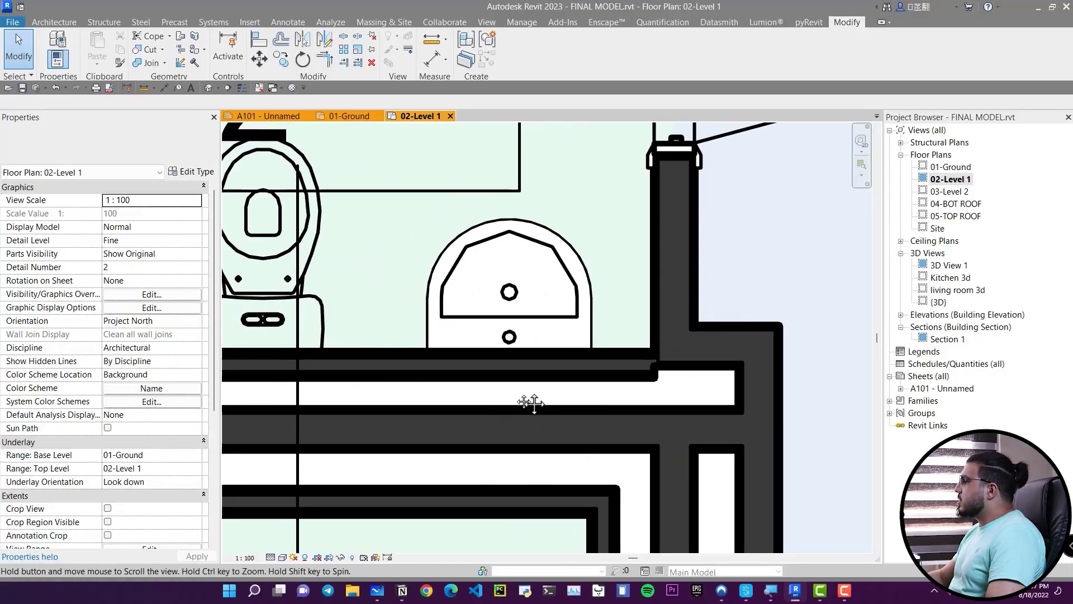
- Examine how the thick line weights display at the bathroom wall junction in the 02-Level 1 floor plan
{"action": "middle_click_drag", "start_coordinate": [531, 402], "coordinate": [494, 408]}
{"action": "scroll", "coordinate": [503, 397], "scroll_direction": "up", "scroll_amount": 2}
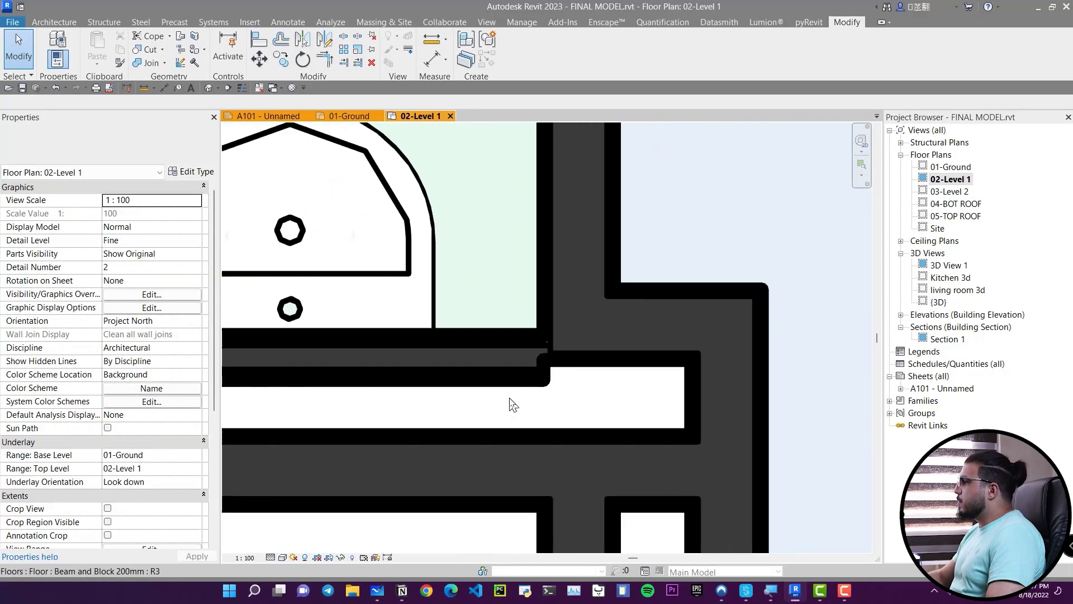
{"action": "scroll", "coordinate": [540, 351], "scroll_direction": "up", "scroll_amount": 3}
{"action": "scroll", "coordinate": [635, 402], "scroll_direction": "down", "scroll_amount": 6}
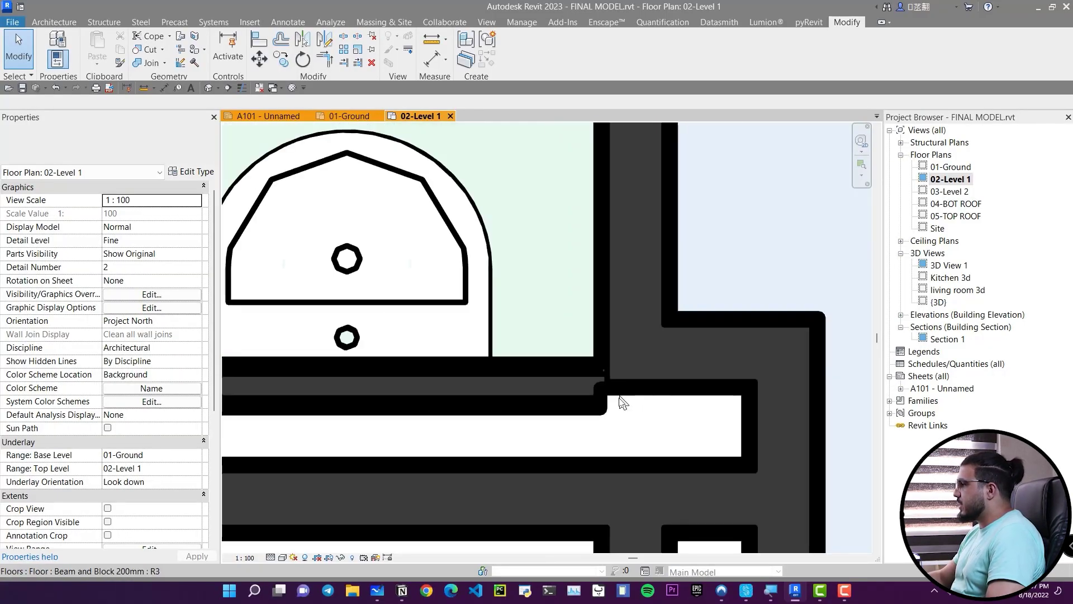
{"action": "middle_click_drag", "start_coordinate": [629, 463], "coordinate": [610, 399]}
{"action": "scroll", "coordinate": [585, 322], "scroll_direction": "up", "scroll_amount": 2}
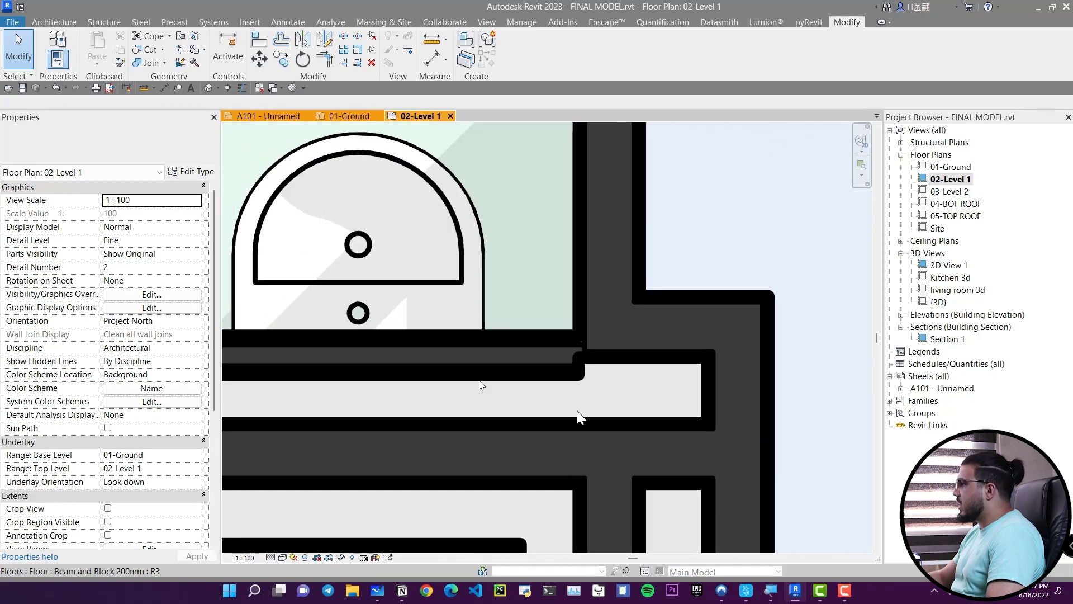
{"action": "scroll", "coordinate": [624, 376], "scroll_direction": "up", "scroll_amount": 2}
{"action": "scroll", "coordinate": [621, 375], "scroll_direction": "down", "scroll_amount": 2}
{"action": "middle_click_drag", "start_coordinate": [714, 419], "coordinate": [700, 439]}
{"action": "scroll", "coordinate": [582, 382], "scroll_direction": "down", "scroll_amount": 1}
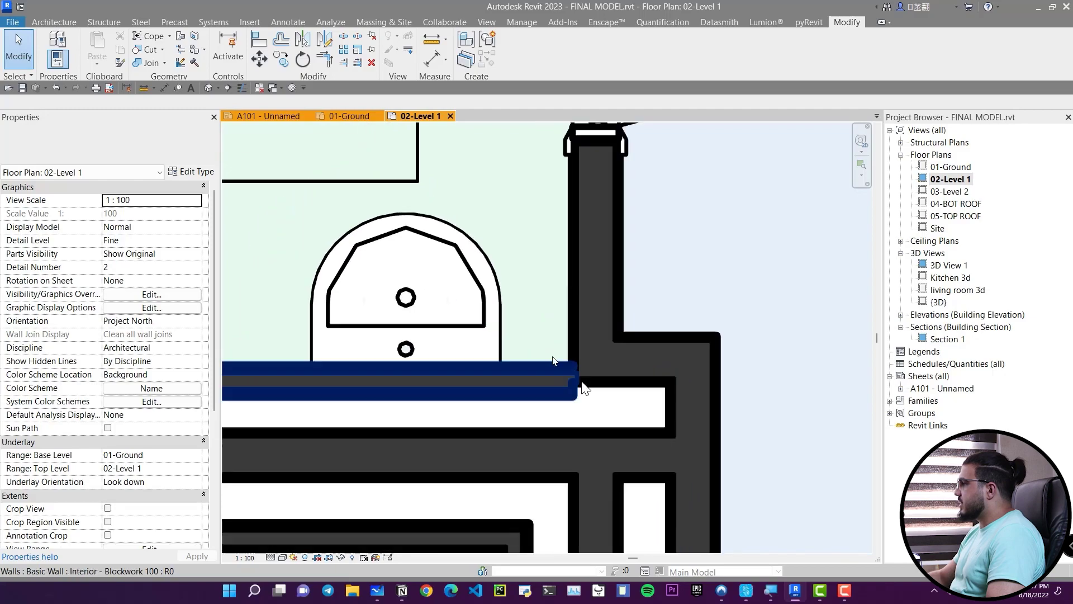
{"action": "scroll", "coordinate": [584, 386], "scroll_direction": "up", "scroll_amount": 3}
{"action": "scroll", "coordinate": [625, 439], "scroll_direction": "down", "scroll_amount": 3}
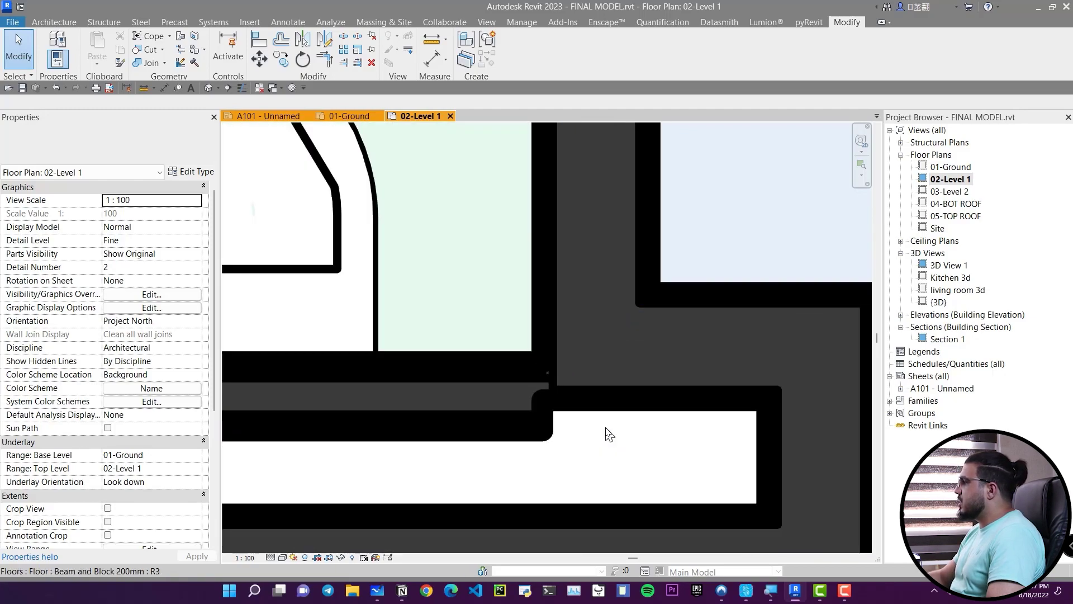
{"action": "middle_click_drag", "start_coordinate": [594, 431], "coordinate": [556, 362]}
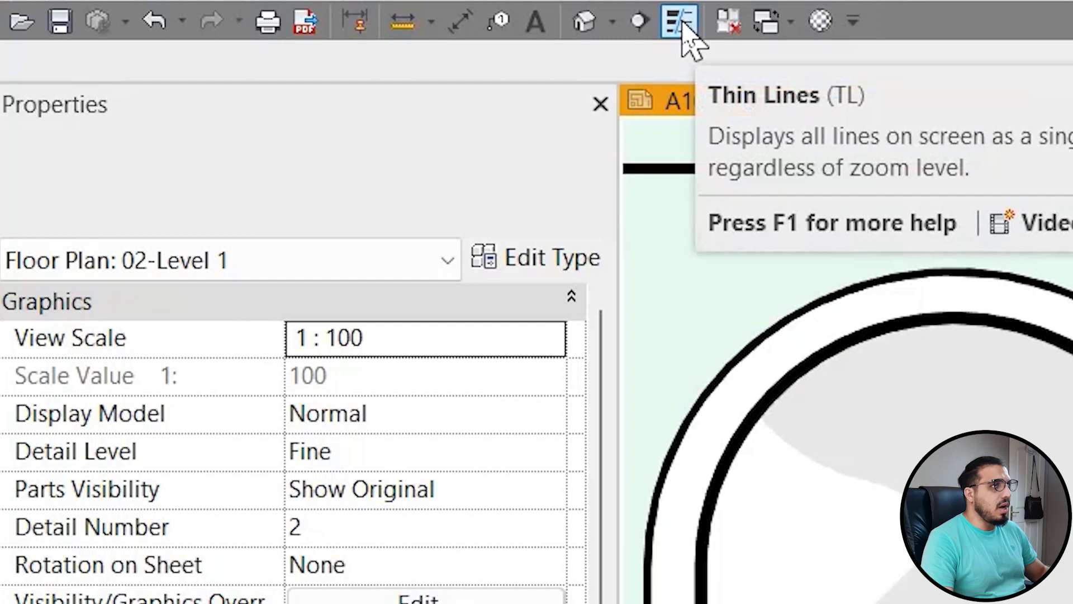
- Turn on Thin Lines display in the 02-Level 1 plan and check the wall layers around the bathroom
{"action": "key", "text": "t"}
{"action": "key", "text": "l"}
{"action": "scroll", "coordinate": [595, 391], "scroll_direction": "up", "scroll_amount": 3}
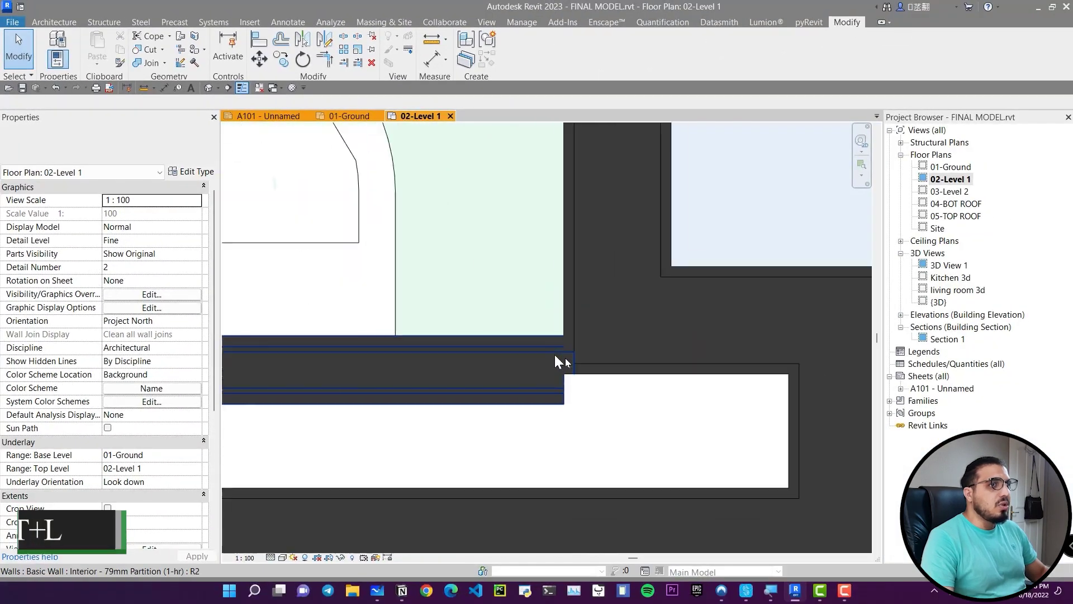
{"action": "scroll", "coordinate": [631, 388], "scroll_direction": "down", "scroll_amount": 4}
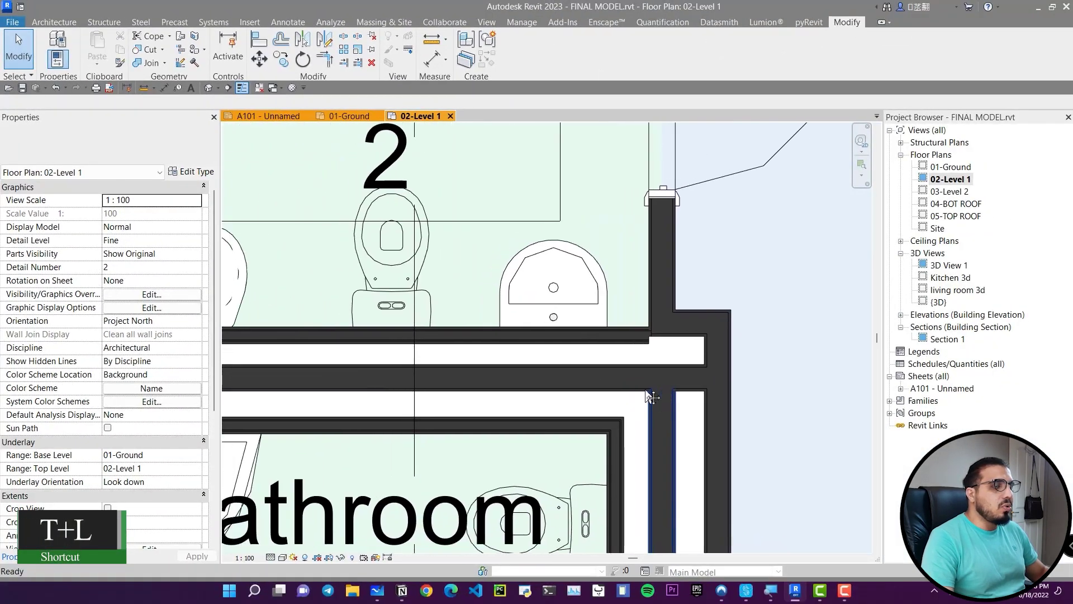
{"action": "scroll", "coordinate": [615, 386], "scroll_direction": "up", "scroll_amount": 5}
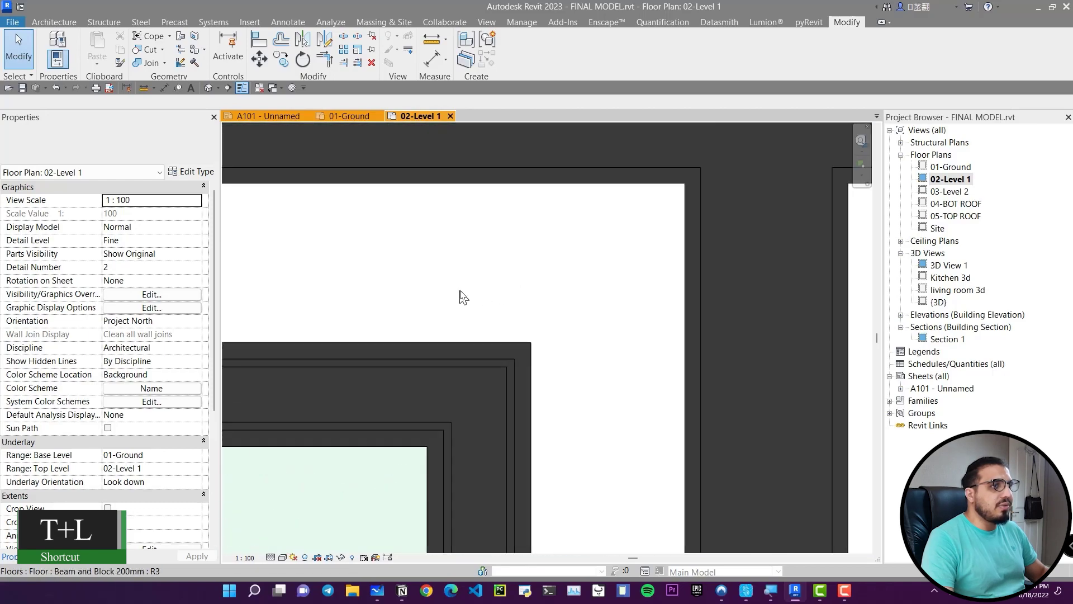
{"action": "scroll", "coordinate": [558, 347], "scroll_direction": "down", "scroll_amount": 4}
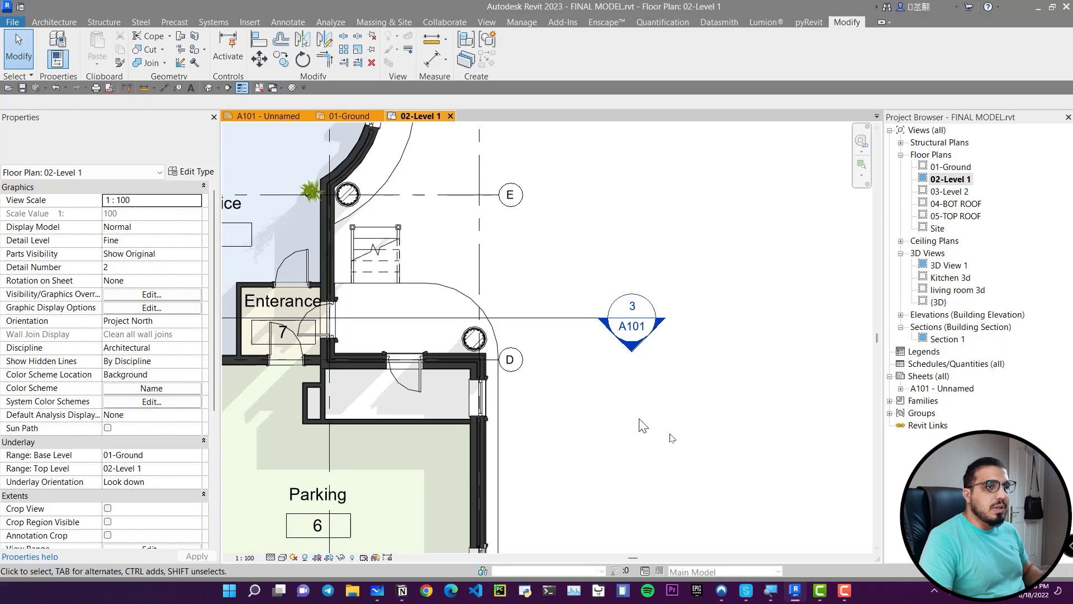
- Draw a horizontal wall about 4.8 m long in the empty area beside the building and a perpendicular one about 4.83 m long below it
{"action": "middle_click_drag", "start_coordinate": [643, 425], "coordinate": [440, 369]}
{"action": "key", "text": "w"}
{"action": "key", "text": "a"}
{"action": "left_click", "coordinate": [451, 370]}
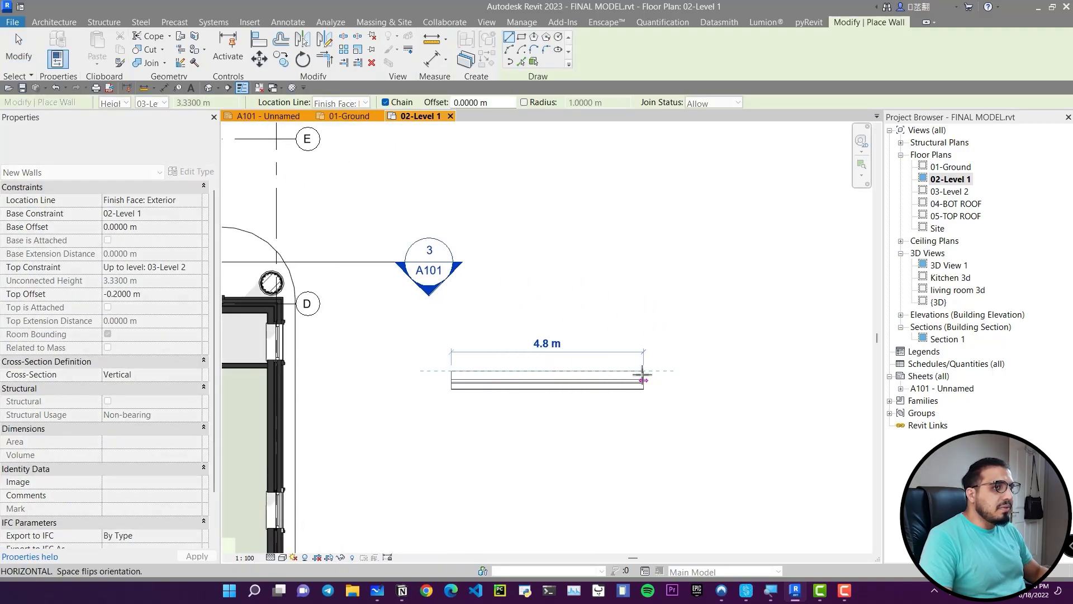
{"action": "left_click", "coordinate": [642, 371]}
{"action": "middle_click_drag", "start_coordinate": [643, 485], "coordinate": [603, 380]}
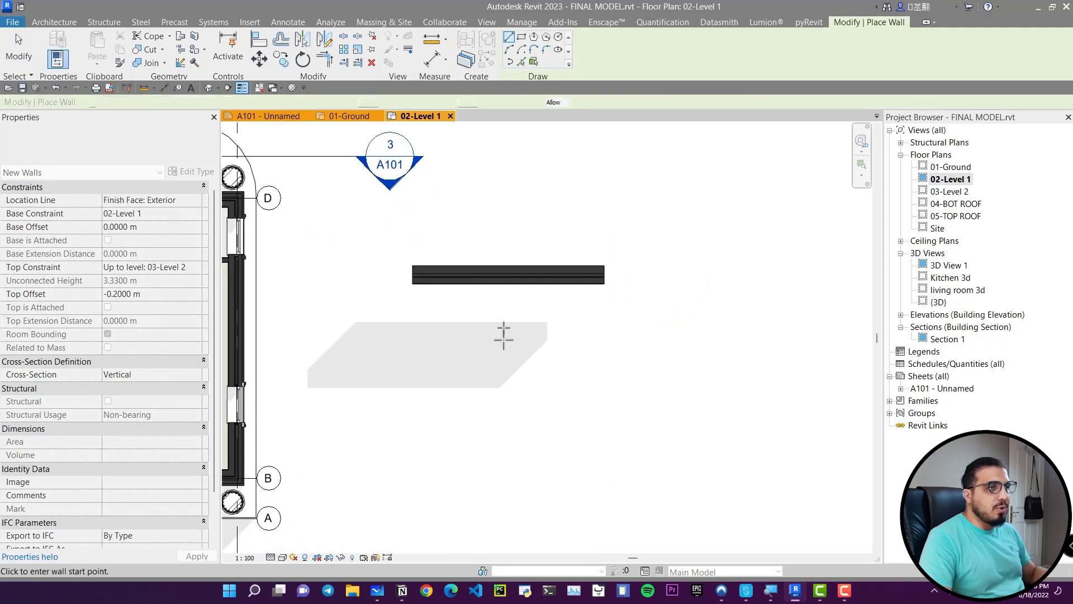
{"action": "left_click", "coordinate": [497, 285]}
{"action": "left_click", "coordinate": [498, 474]}
{"action": "key", "text": "Escape"}
{"action": "key", "text": "Escape"}
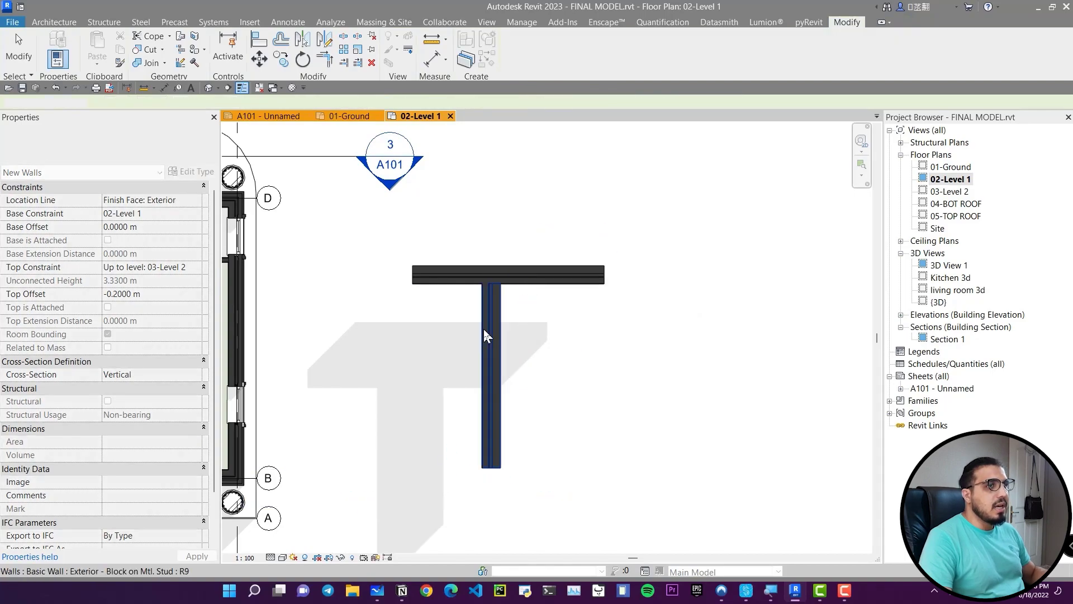
- Select the new vertical wall and check which wall references its temporary dimensions measure from
{"action": "scroll", "coordinate": [495, 443], "scroll_direction": "up", "scroll_amount": 2}
{"action": "middle_click_drag", "start_coordinate": [495, 443], "coordinate": [459, 358]}
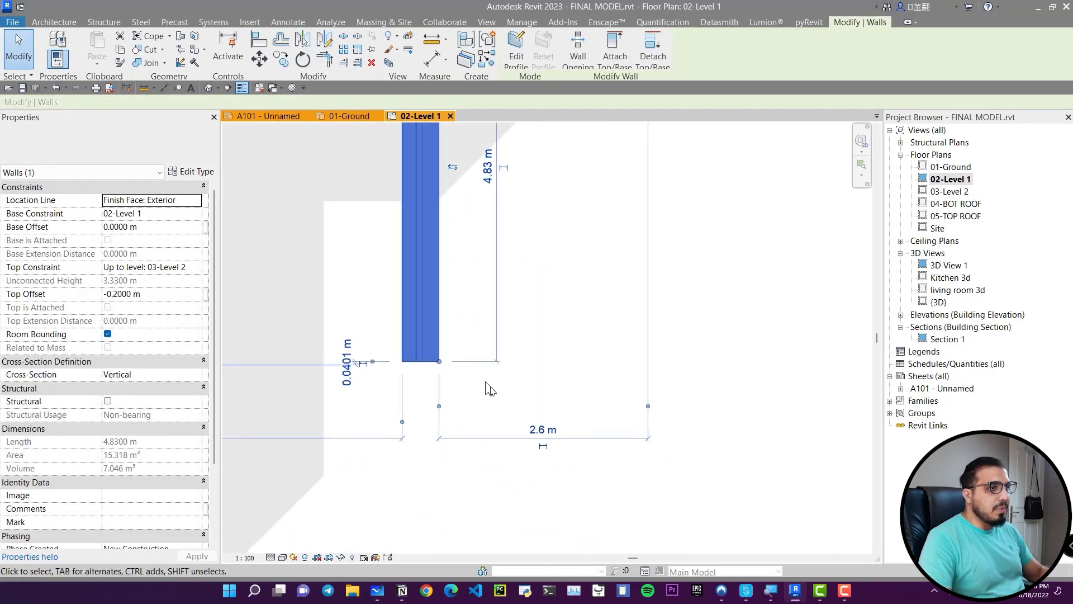
{"action": "scroll", "coordinate": [444, 338], "scroll_direction": "down", "scroll_amount": 3}
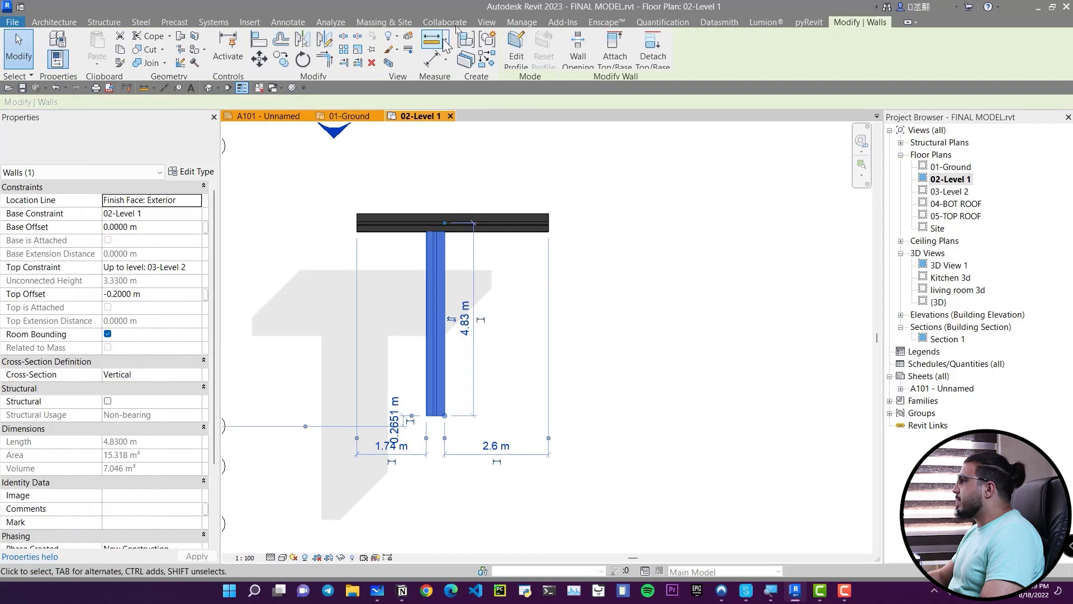
- Set the temporary dimensions to measure walls from their Centerlines
{"action": "left_click", "coordinate": [513, 22]}
{"action": "left_click", "coordinate": [471, 70]}
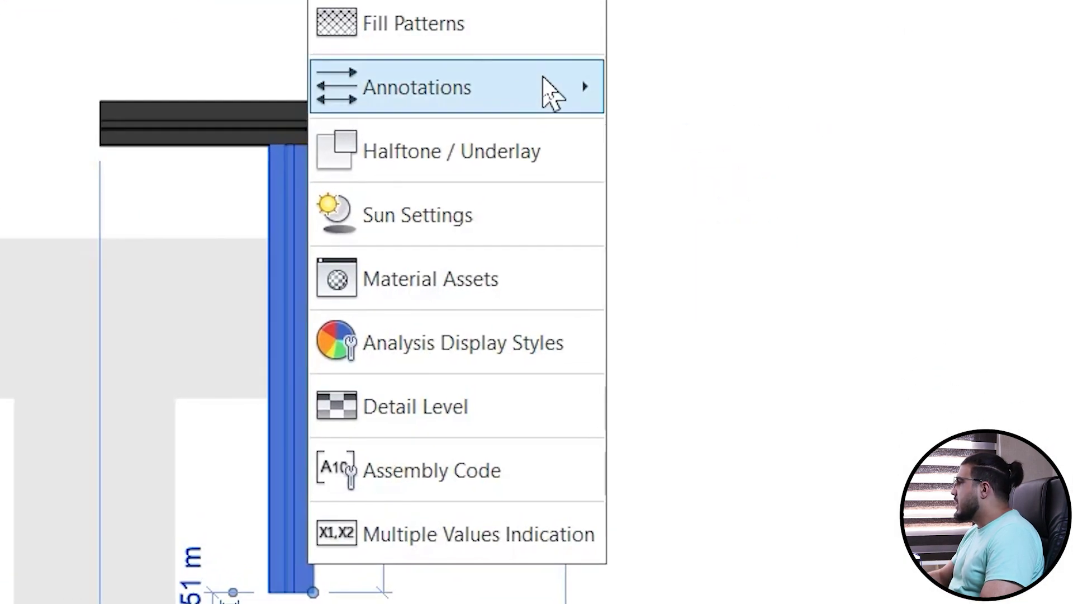
{"action": "mouse_move", "coordinate": [551, 91]}
{"action": "left_click", "coordinate": [771, 144]}
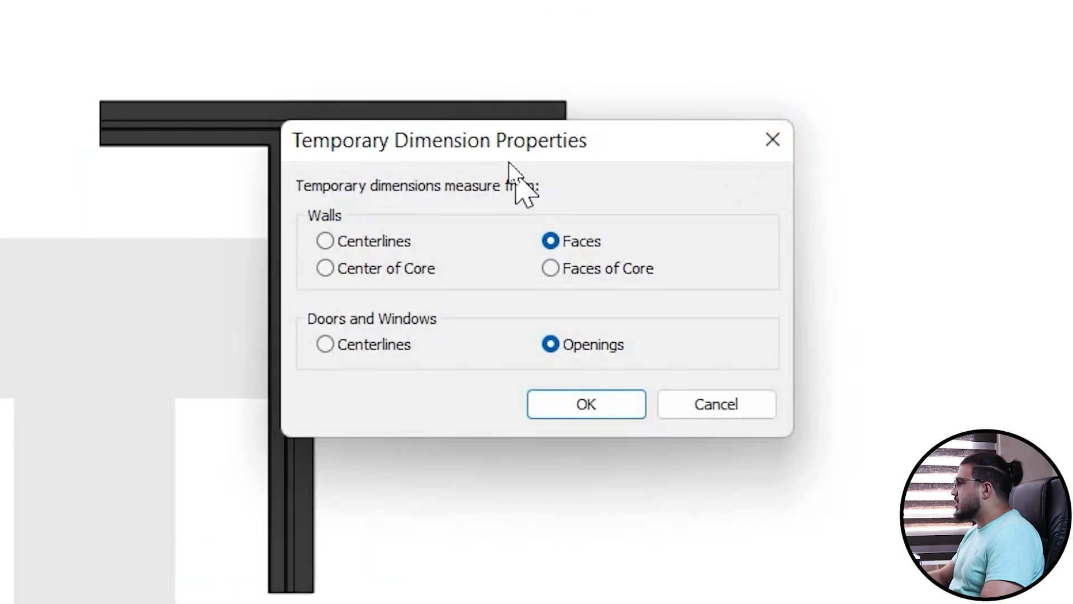
{"action": "left_click_drag", "start_coordinate": [500, 158], "coordinate": [778, 235]}
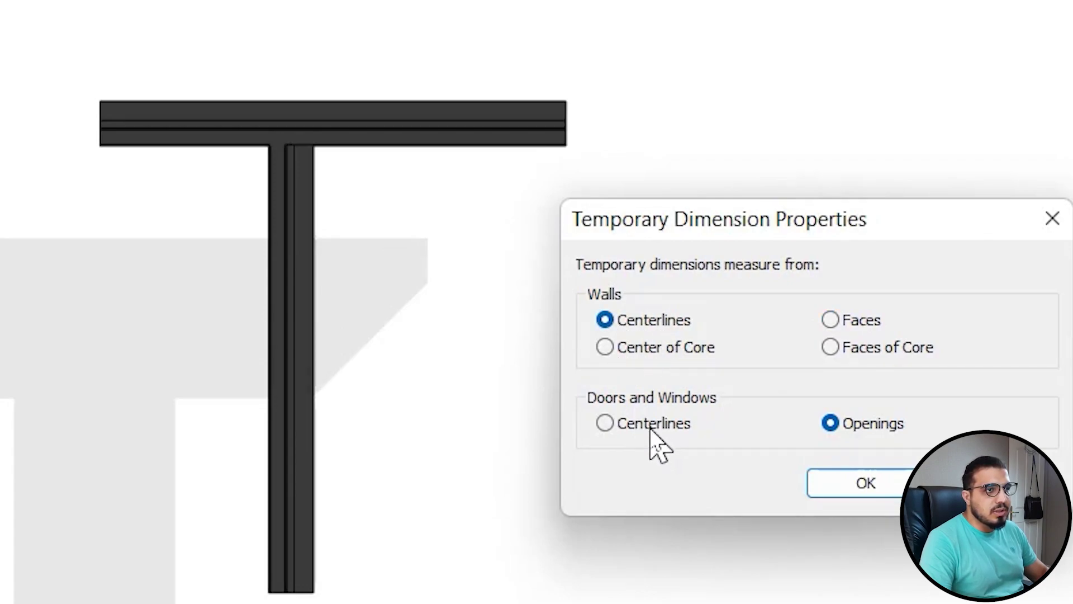
{"action": "left_click", "coordinate": [855, 493]}
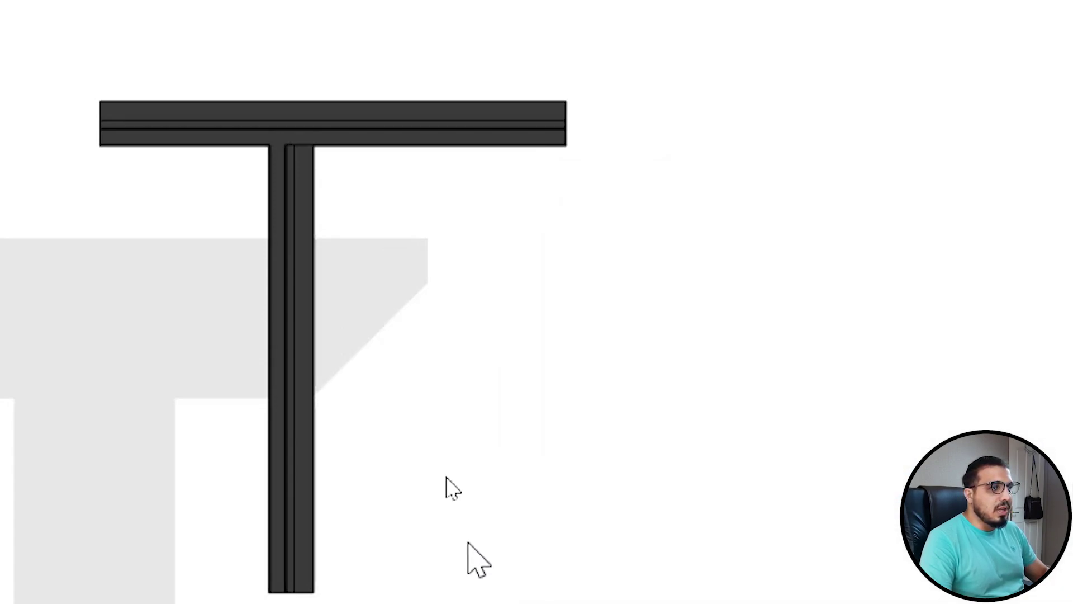
- Select the vertical wall again to check its temporary dimension witness points, leaving it deselected
{"action": "left_click", "coordinate": [322, 497]}
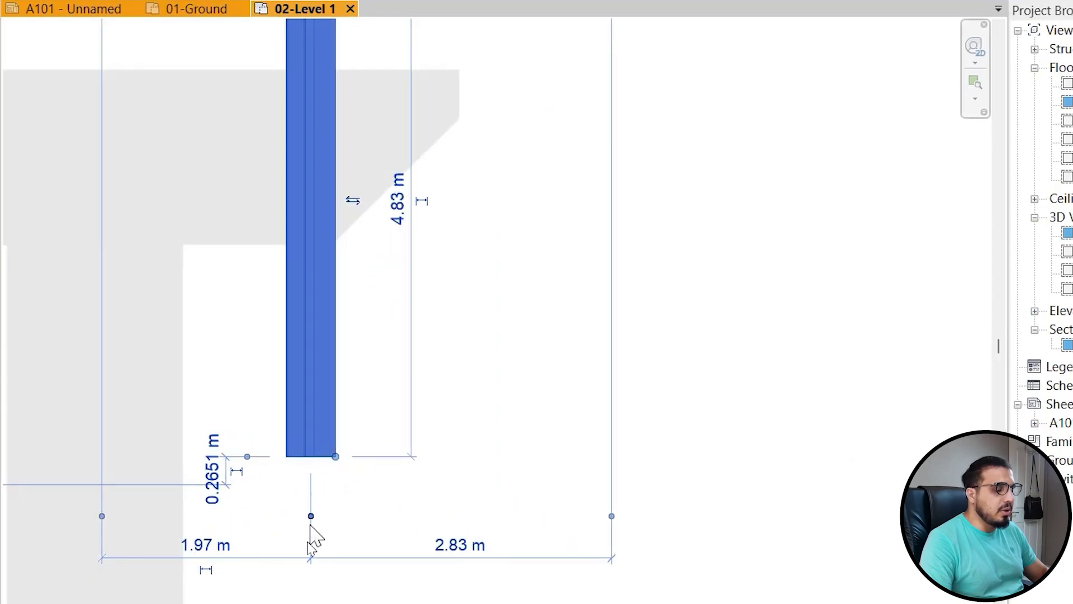
{"action": "middle_click_drag", "start_coordinate": [353, 546], "coordinate": [350, 505]}
{"action": "scroll", "coordinate": [334, 461], "scroll_direction": "down", "scroll_amount": 2}
{"action": "left_click", "coordinate": [213, 329]}
{"action": "middle_click_drag", "start_coordinate": [231, 367], "coordinate": [319, 385]}
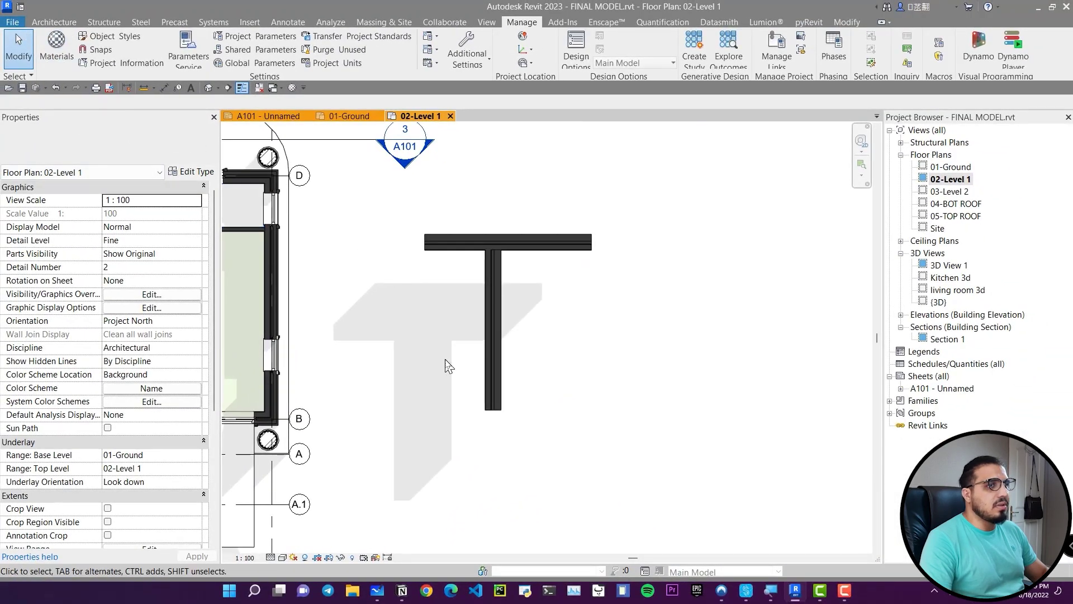
{"action": "middle_click_drag", "start_coordinate": [445, 360], "coordinate": [423, 340]}
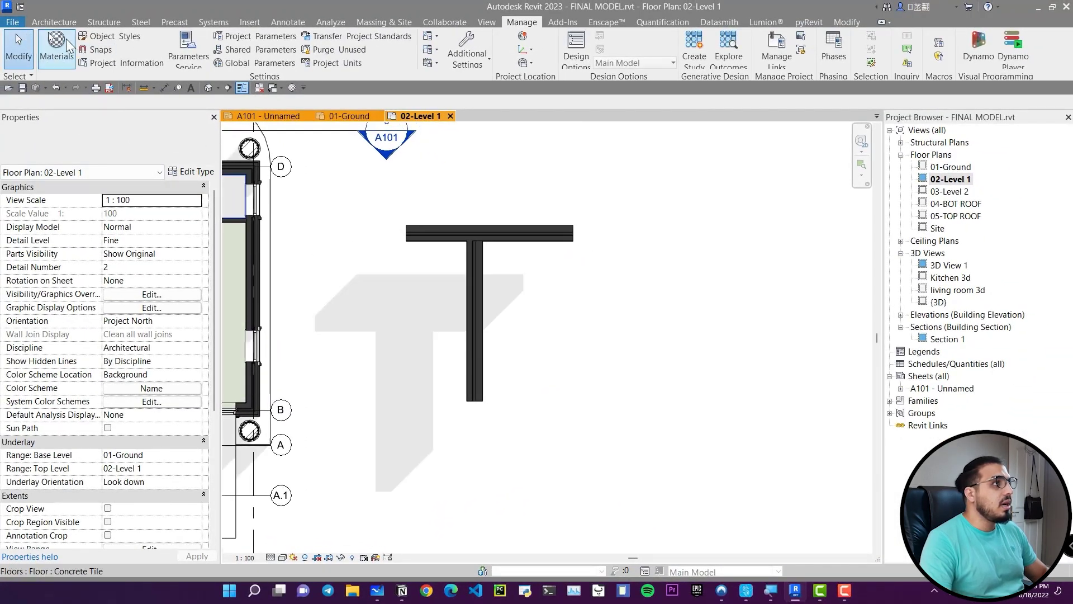
- Review the temporary dimension text size in the program's Graphics options and accept the dialog
{"action": "left_click", "coordinate": [11, 25]}
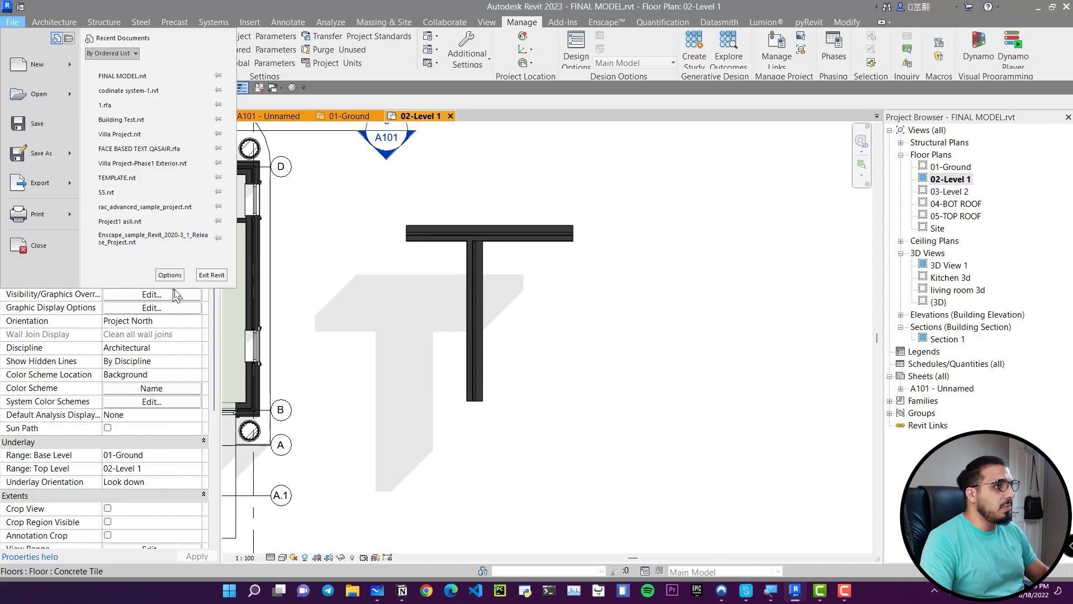
{"action": "left_click", "coordinate": [170, 275]}
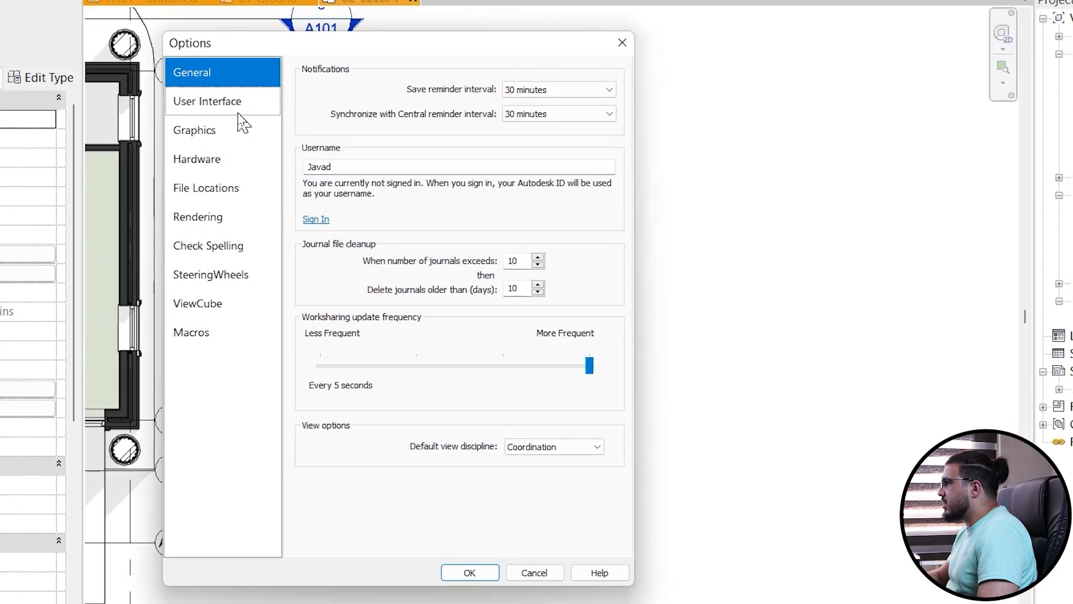
{"action": "left_click", "coordinate": [324, 189]}
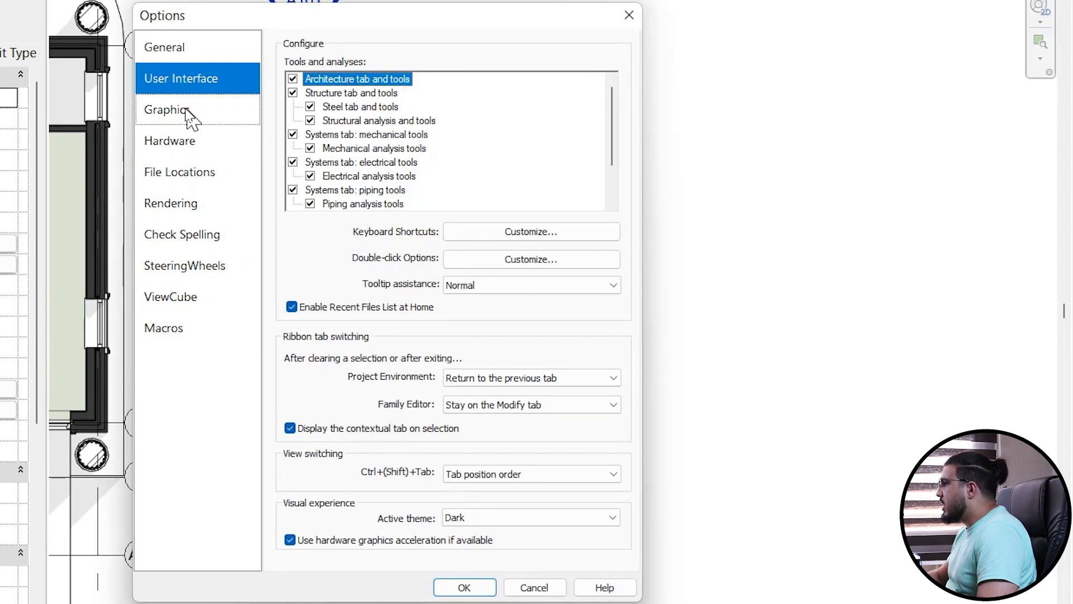
{"action": "left_click", "coordinate": [168, 109]}
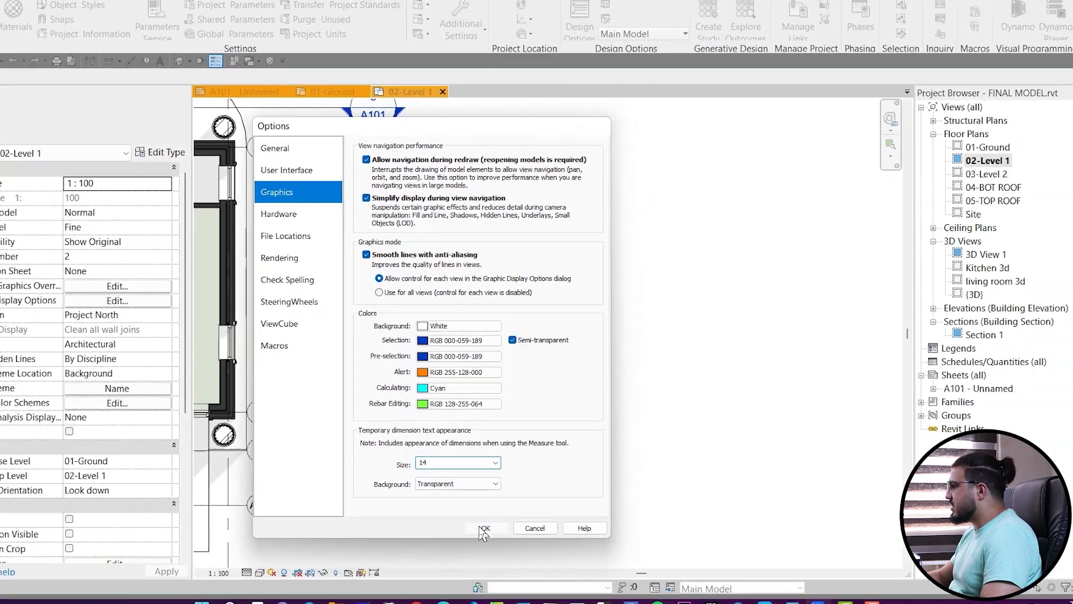
{"action": "left_click", "coordinate": [464, 586]}
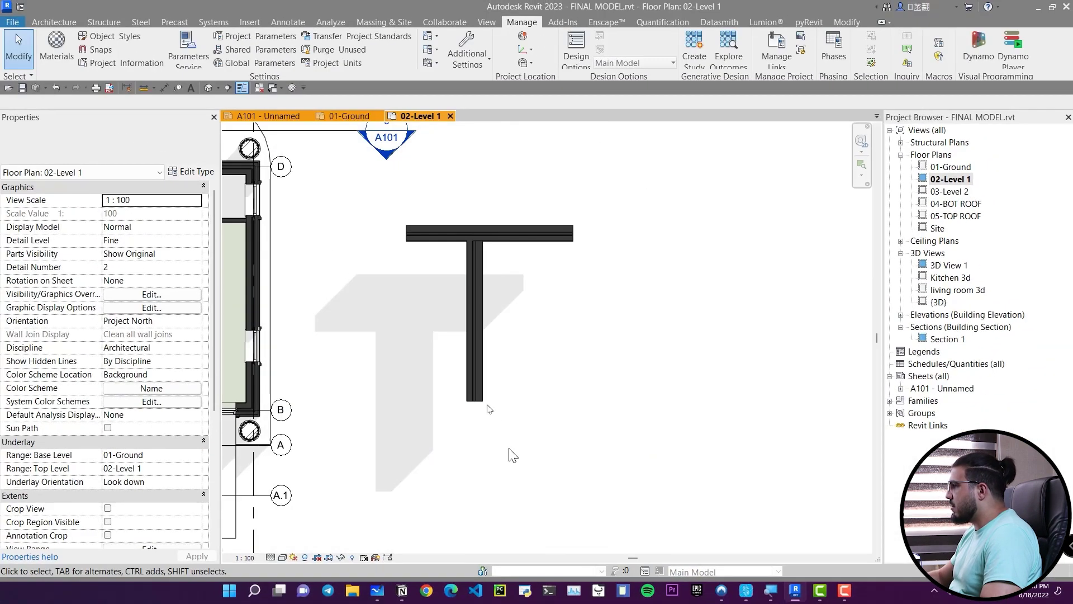
- Inspect the text size of the vertical wall's temporary dimensions in the plan
{"action": "scroll", "coordinate": [464, 398], "scroll_direction": "up", "scroll_amount": 5}
{"action": "left_click", "coordinate": [481, 401]}
{"action": "scroll", "coordinate": [492, 410], "scroll_direction": "down", "scroll_amount": 5}
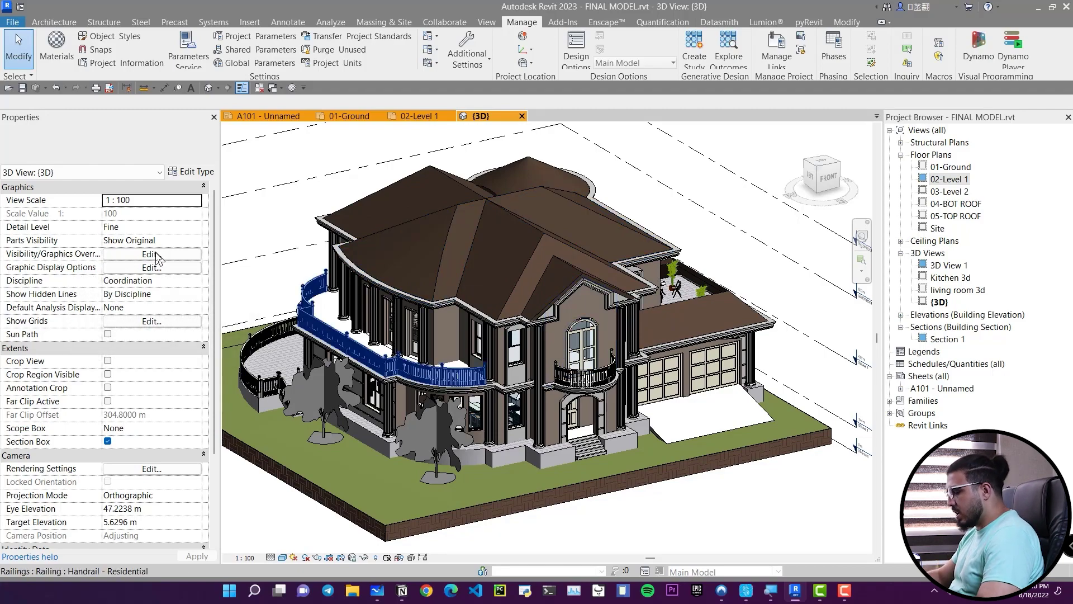
- Hide the Walls category in the 3D view through its Visibility/Graphic Overrides
{"action": "key", "text": "v"}
{"action": "key", "text": "v"}
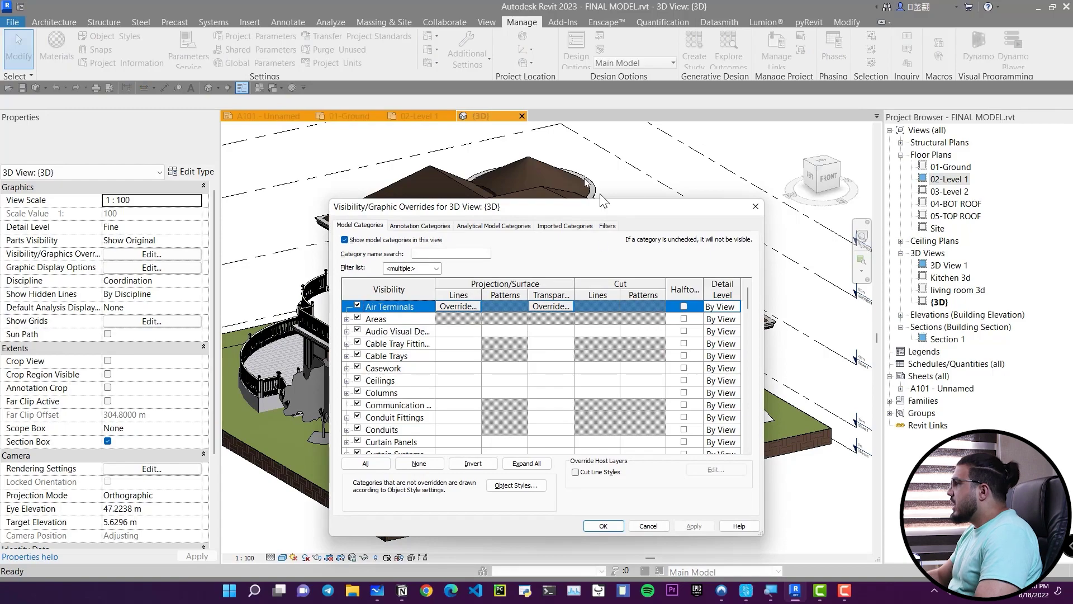
{"action": "mouse_move", "coordinate": [503, 211]}
{"action": "left_mouse_down"}
{"action": "mouse_move", "coordinate": [528, 286]}
{"action": "mouse_move", "coordinate": [553, 170]}
{"action": "mouse_move", "coordinate": [493, 202]}
{"action": "mouse_move", "coordinate": [520, 215]}
{"action": "left_mouse_up"}
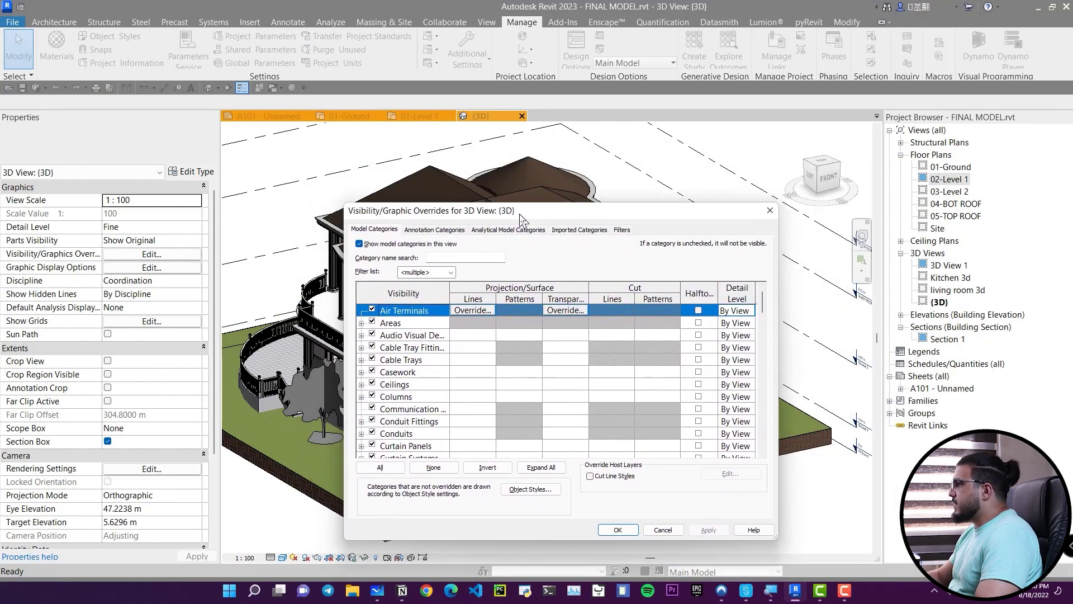
{"action": "left_click_drag", "start_coordinate": [512, 215], "coordinate": [499, 220]}
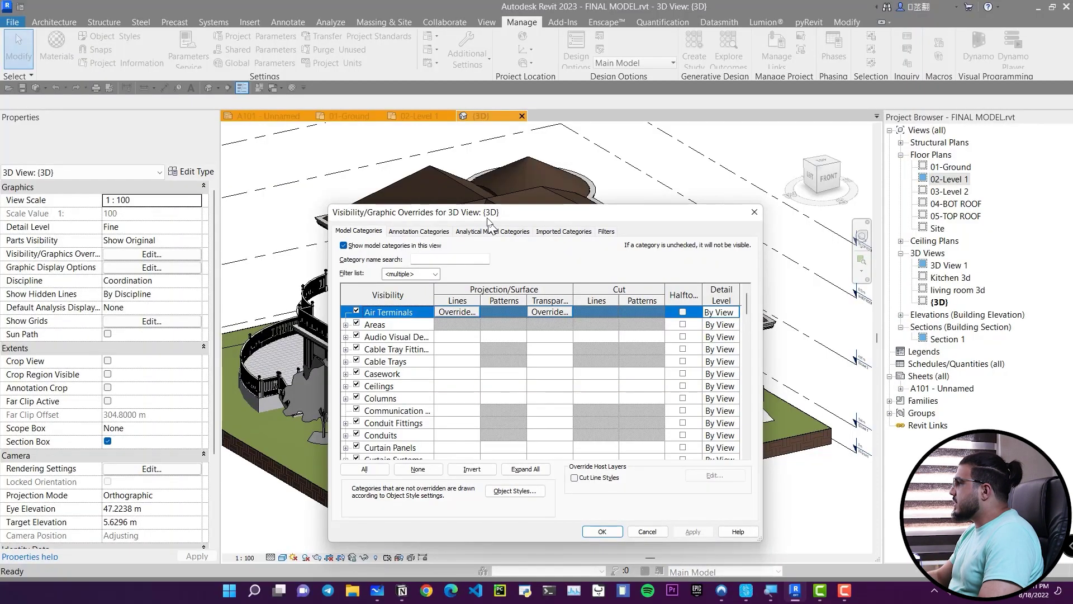
{"action": "left_click_drag", "start_coordinate": [489, 223], "coordinate": [589, 213]}
{"action": "left_click", "coordinate": [502, 360]}
{"action": "scroll", "coordinate": [502, 376], "scroll_direction": "down", "scroll_amount": 2}
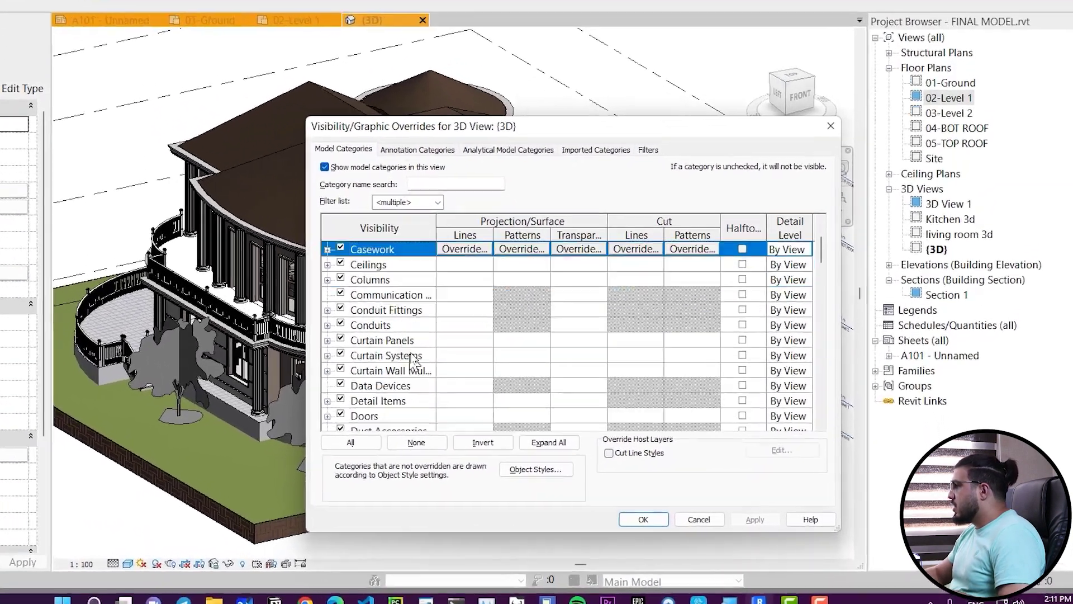
{"action": "key", "text": "w"}
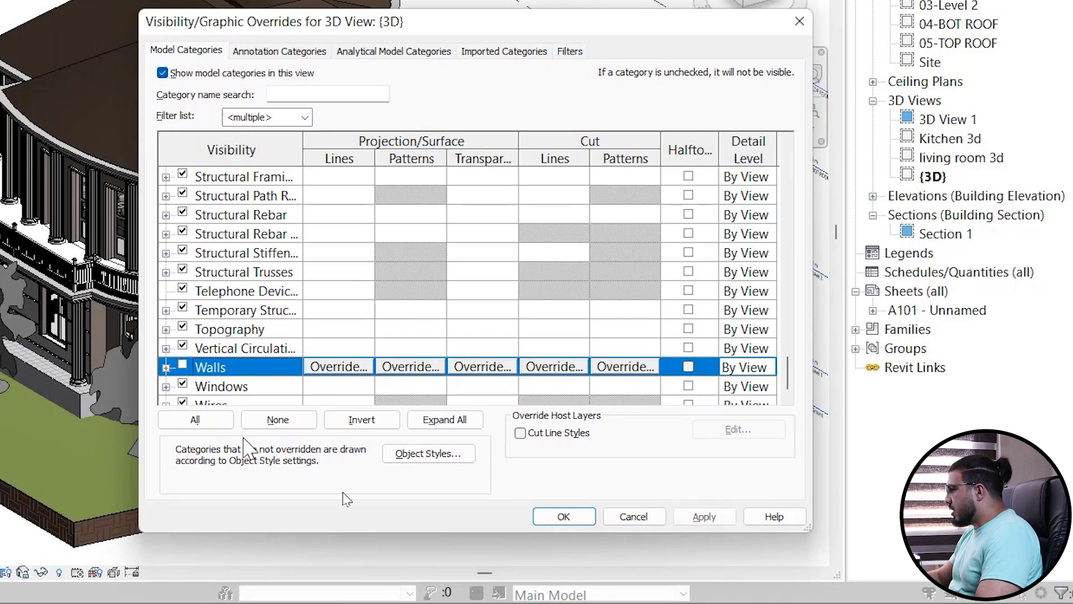
{"action": "left_click", "coordinate": [567, 517]}
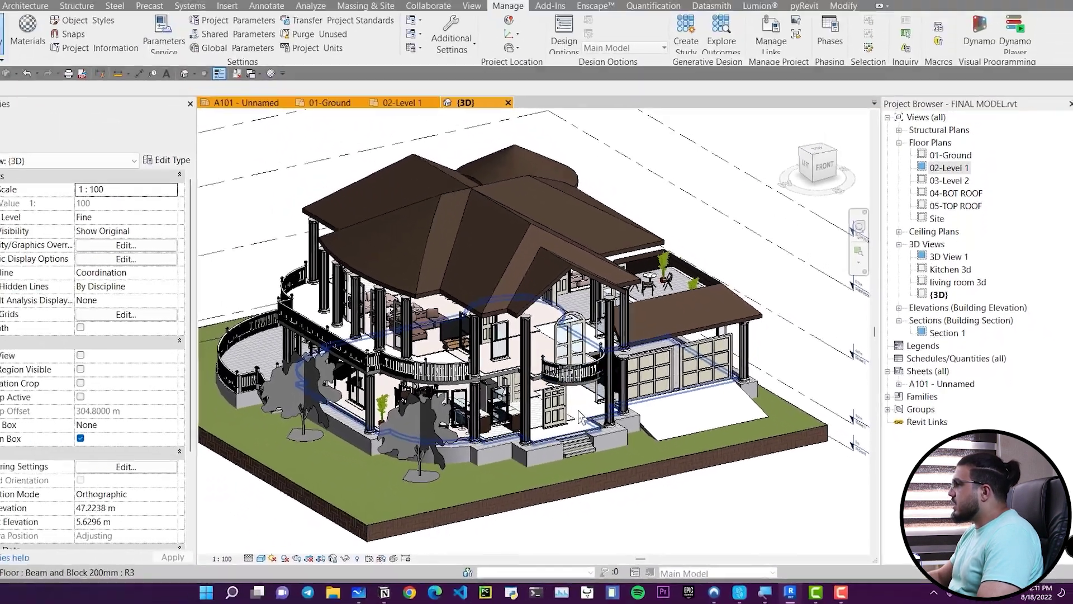
{"action": "scroll", "coordinate": [581, 417], "scroll_direction": "up", "scroll_amount": 5}
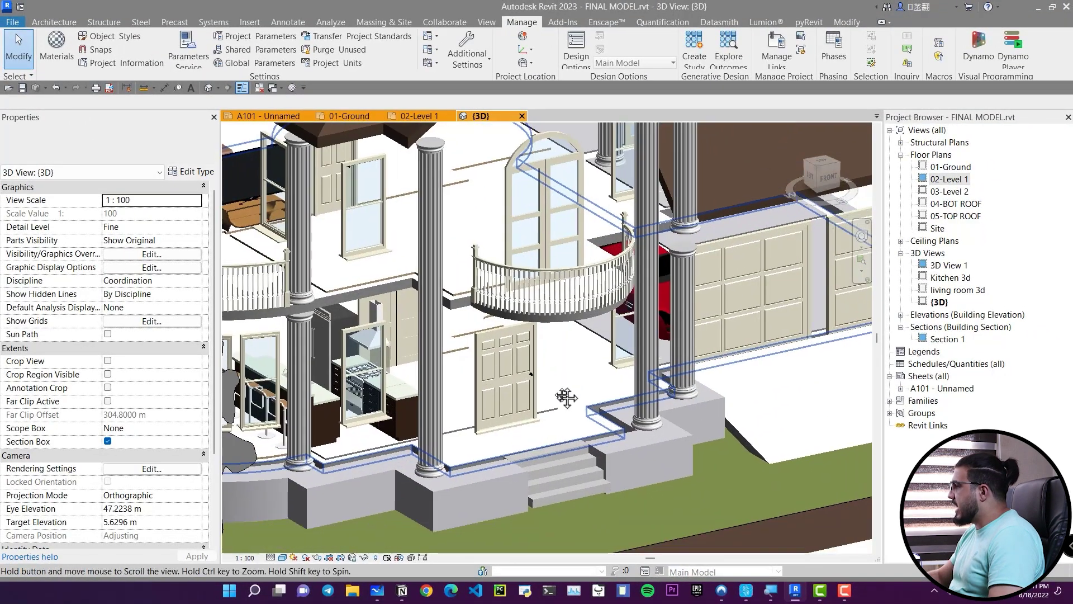
- Make the Walls category visible again in the 3D view's Visibility/Graphic Overrides
{"action": "key", "text": "v"}
{"action": "key", "text": "v"}
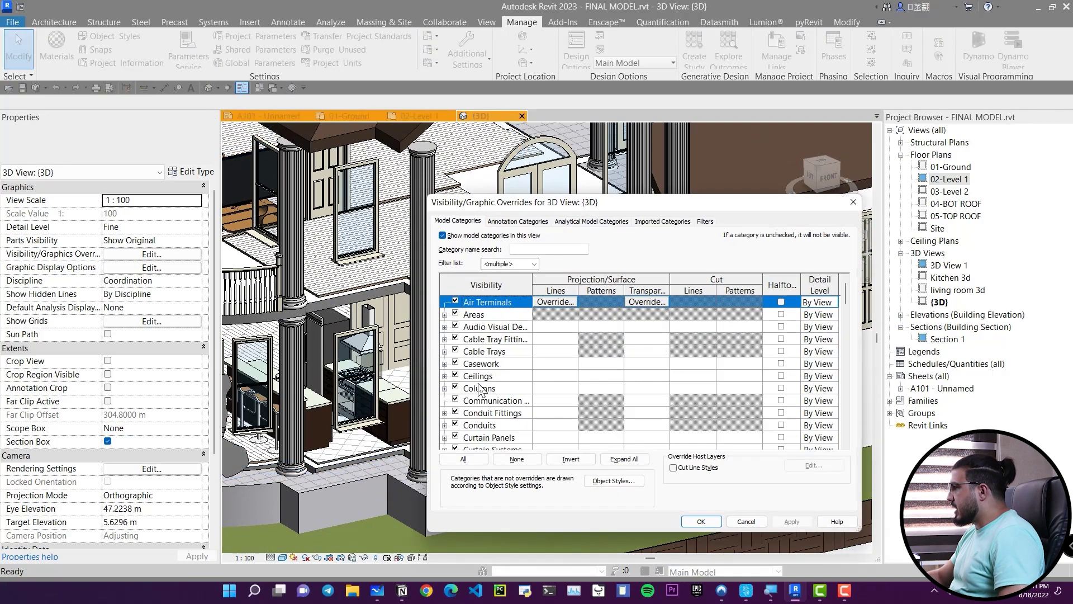
{"action": "scroll", "coordinate": [467, 419], "scroll_direction": "down", "scroll_amount": 10}
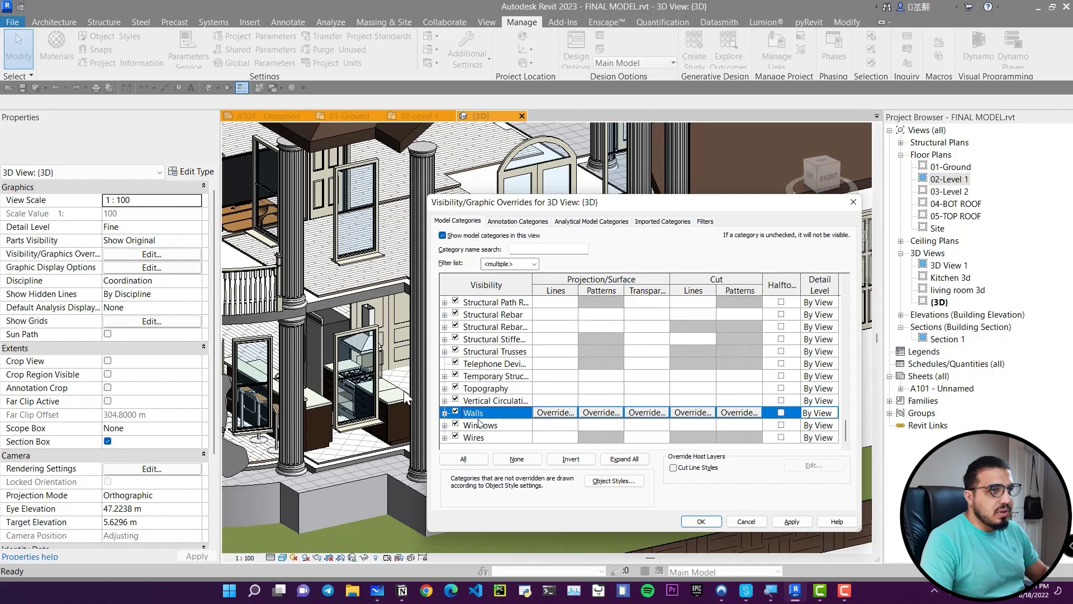
- Override the Walls' projection/surface foreground pattern with a solid fill in RGB 128-128-255 and accept the view overrides
{"action": "left_click", "coordinate": [601, 412]}
{"action": "left_click", "coordinate": [710, 331]}
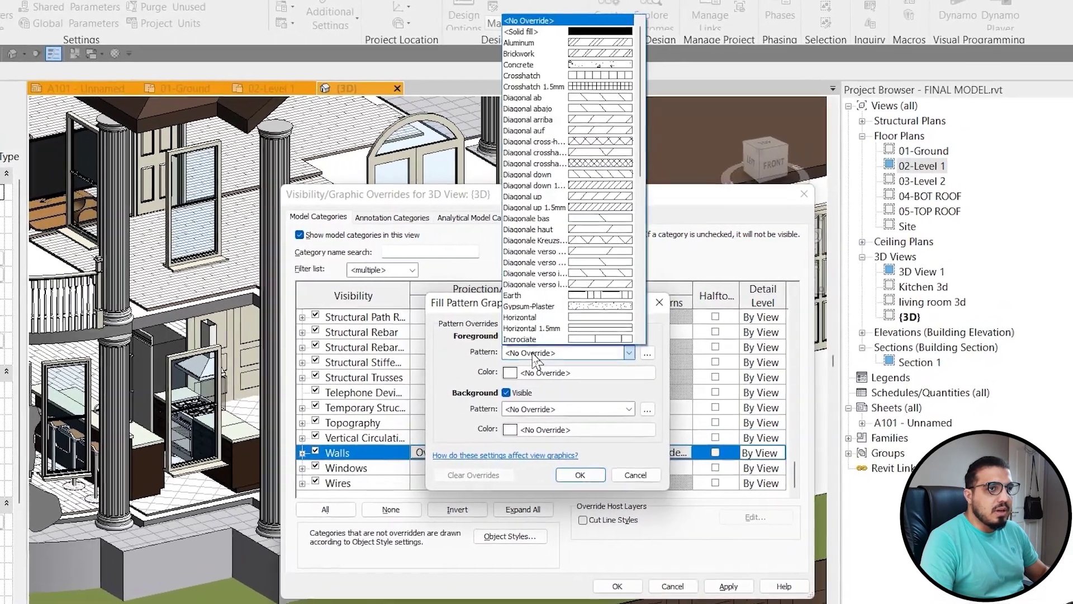
{"action": "left_click", "coordinate": [575, 26]}
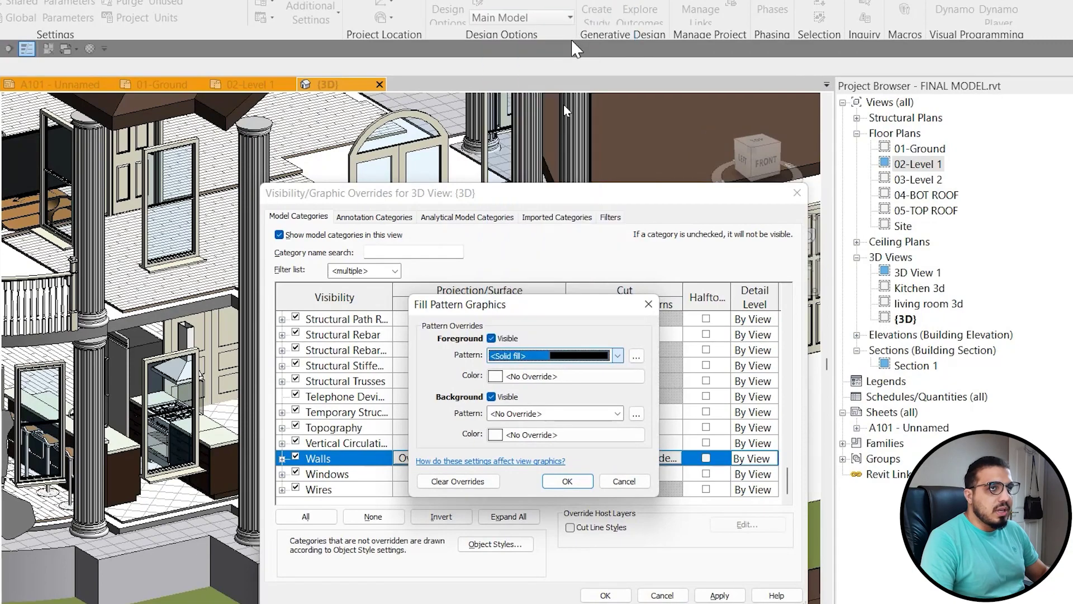
{"action": "left_click", "coordinate": [531, 377]}
{"action": "left_click", "coordinate": [479, 332]}
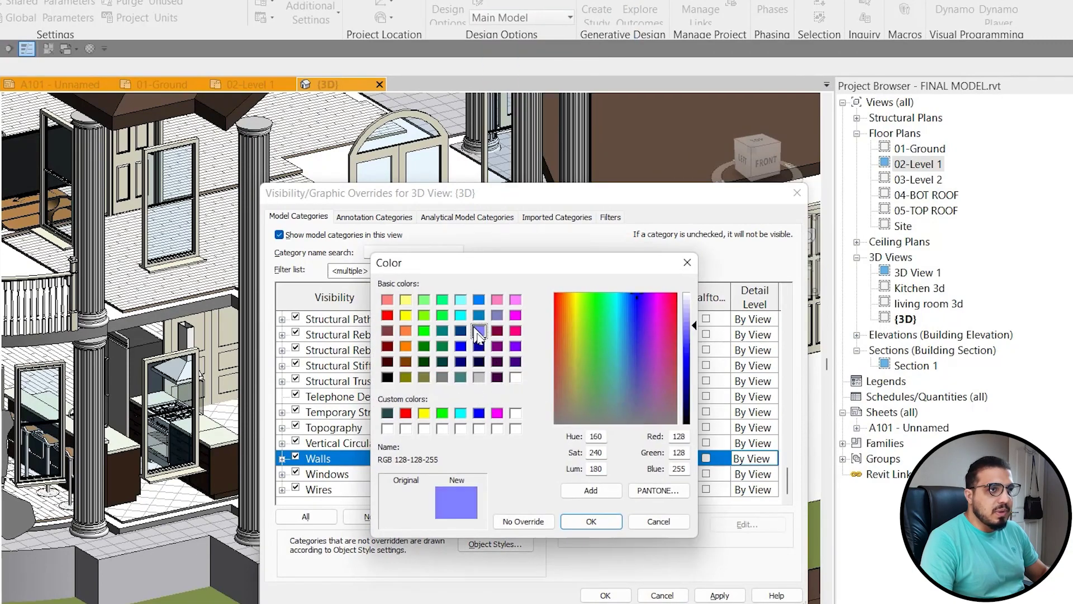
{"action": "left_click", "coordinate": [591, 522]}
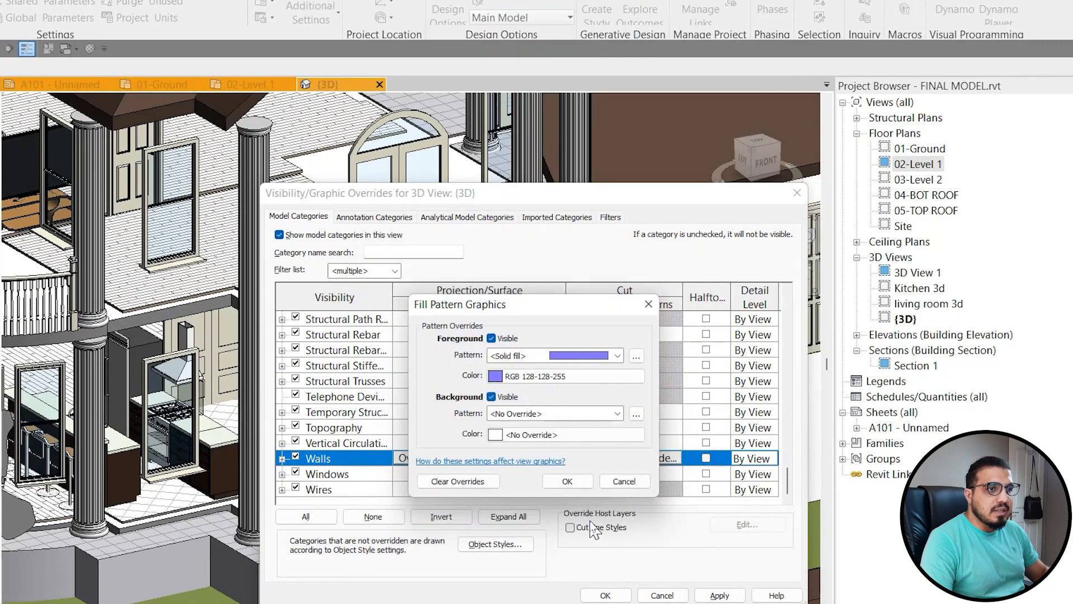
{"action": "left_click", "coordinate": [566, 481]}
{"action": "left_click", "coordinate": [604, 595]}
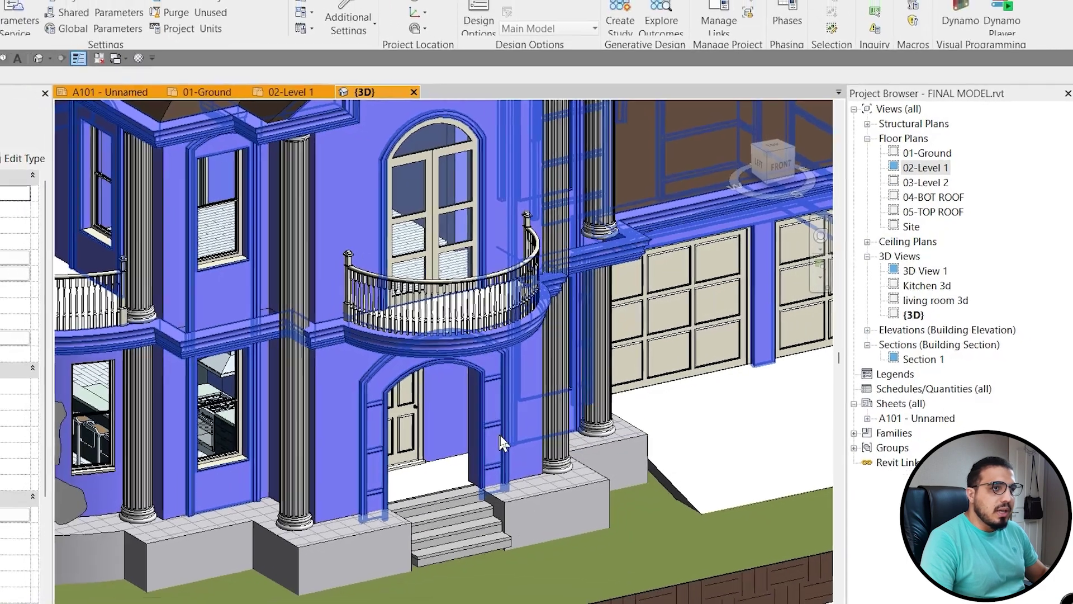
{"action": "scroll", "coordinate": [672, 518], "scroll_direction": "down", "scroll_amount": 3}
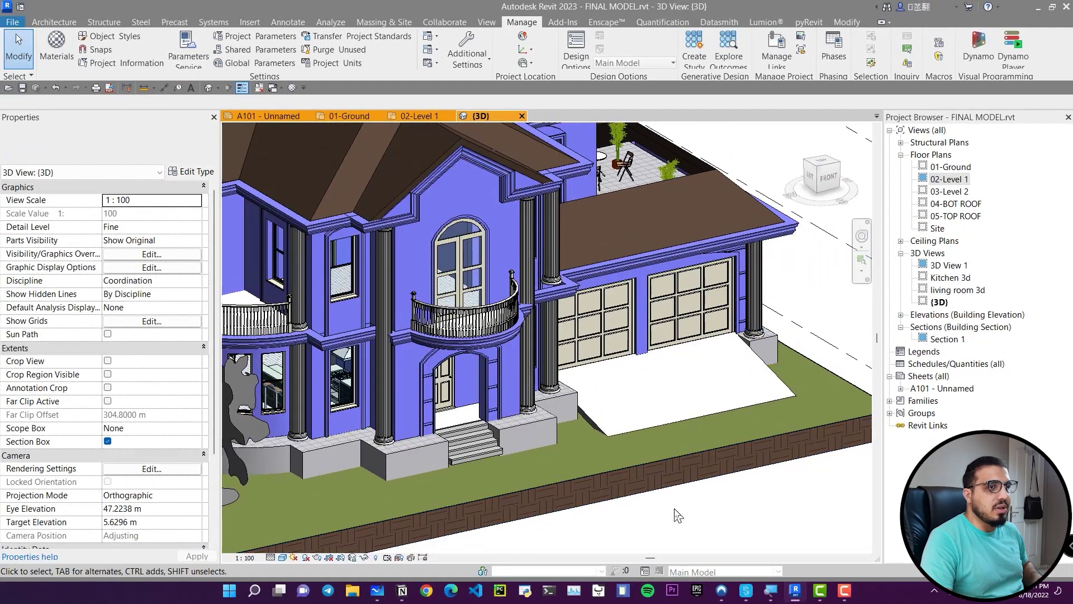
- Undo the wall color override and the wall visibility change in the 3D view
{"action": "key", "text": "ctrl+z"}
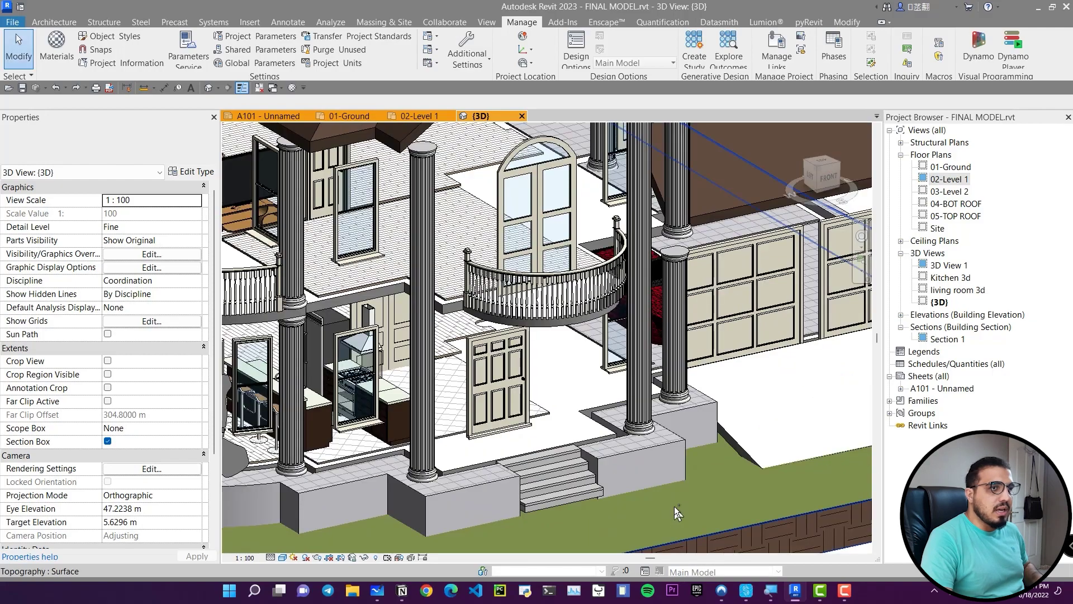
{"action": "scroll", "coordinate": [619, 447], "scroll_direction": "down", "scroll_amount": 4}
{"action": "scroll", "coordinate": [618, 443], "scroll_direction": "up", "scroll_amount": 3}
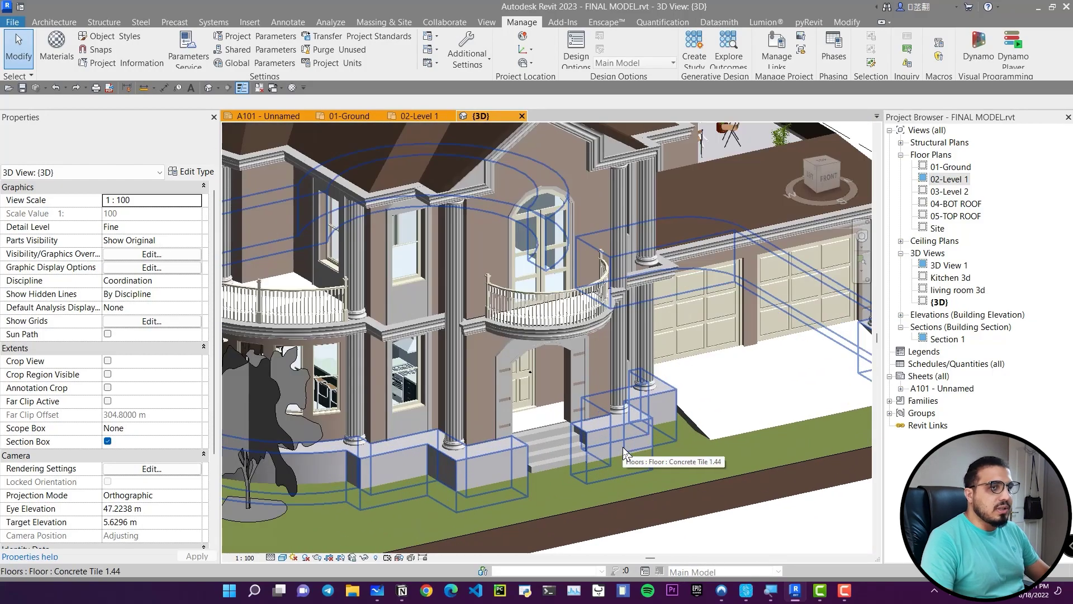
{"action": "scroll", "coordinate": [618, 443], "scroll_direction": "down", "scroll_amount": 2}
{"action": "middle_click_drag", "start_coordinate": [619, 444], "coordinate": [582, 451]}
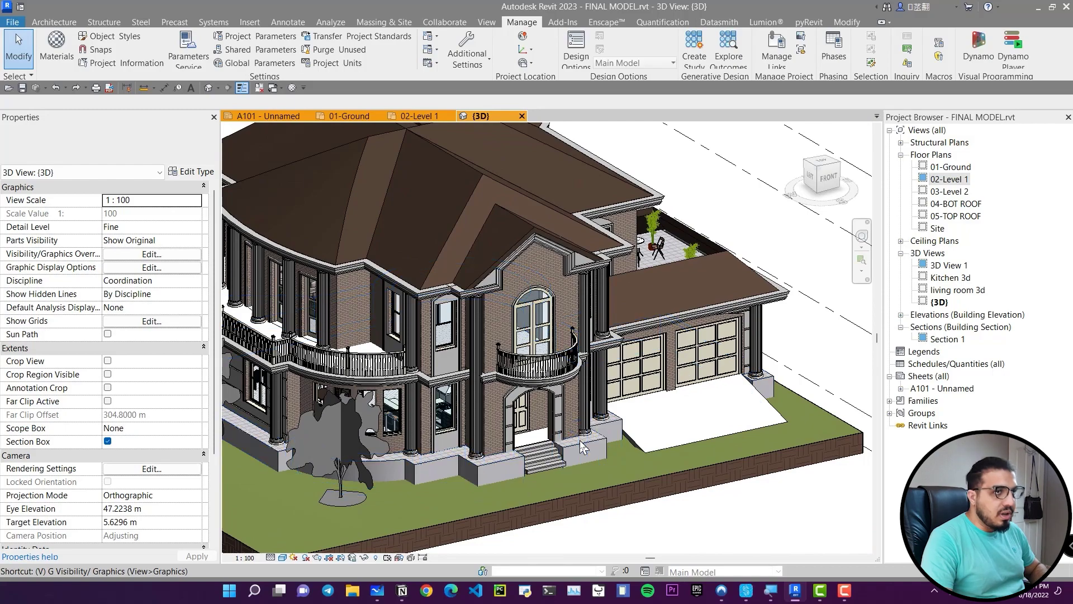
- Review the Filters and Imported Categories settings in the 3D view's Visibility/Graphic Overrides
{"action": "key", "text": "v"}
{"action": "key", "text": "v"}
{"action": "left_click", "coordinate": [704, 221]}
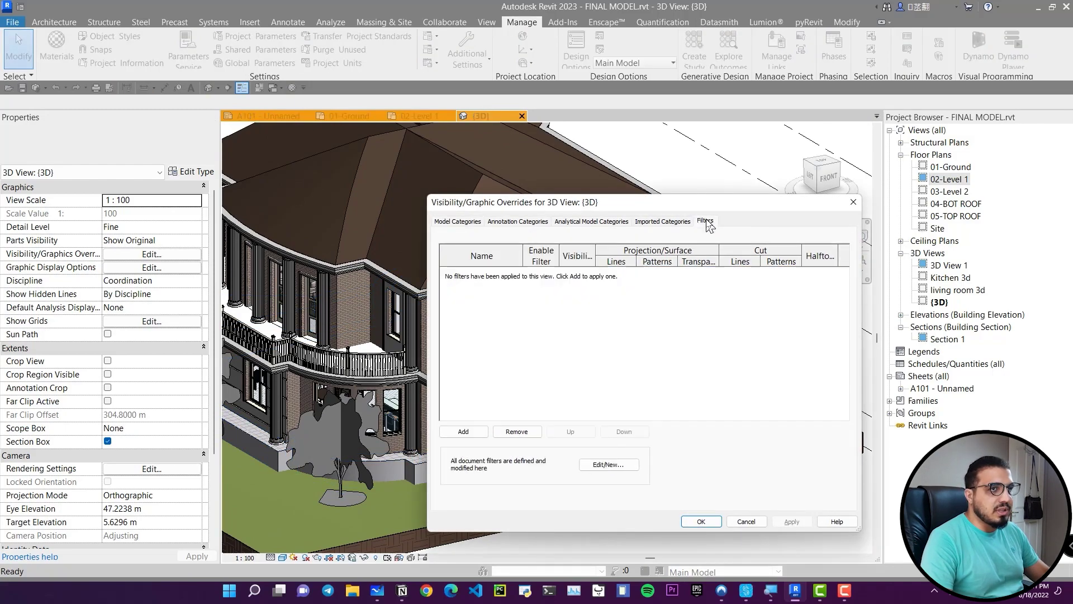
{"action": "left_click", "coordinate": [681, 222]}
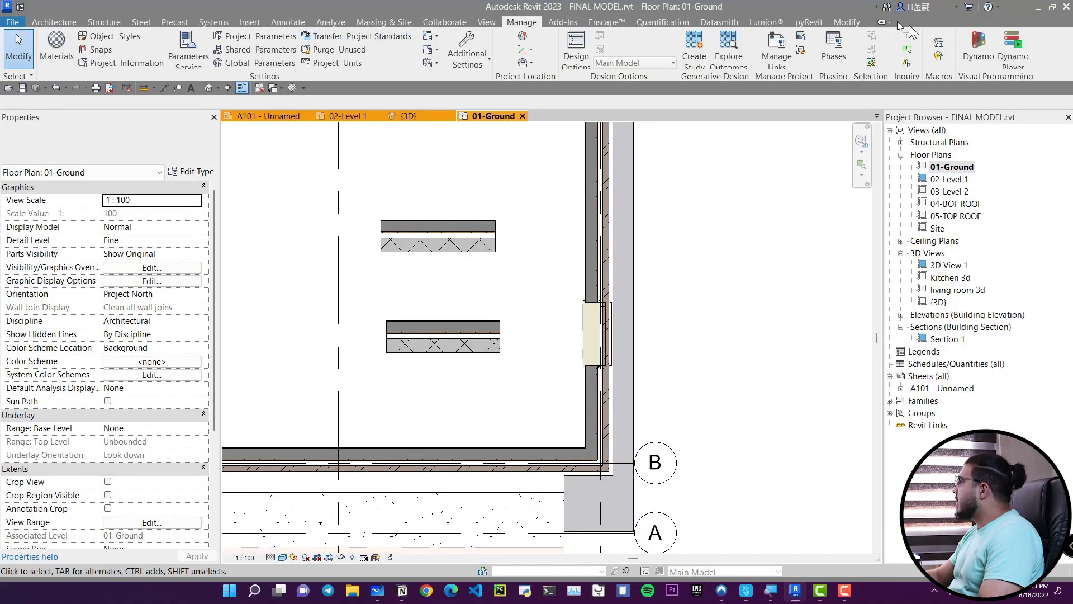
- Match the two short walls in the 01-Ground plan to the type of the exterior wall along grid B
{"action": "left_click", "coordinate": [848, 23]}
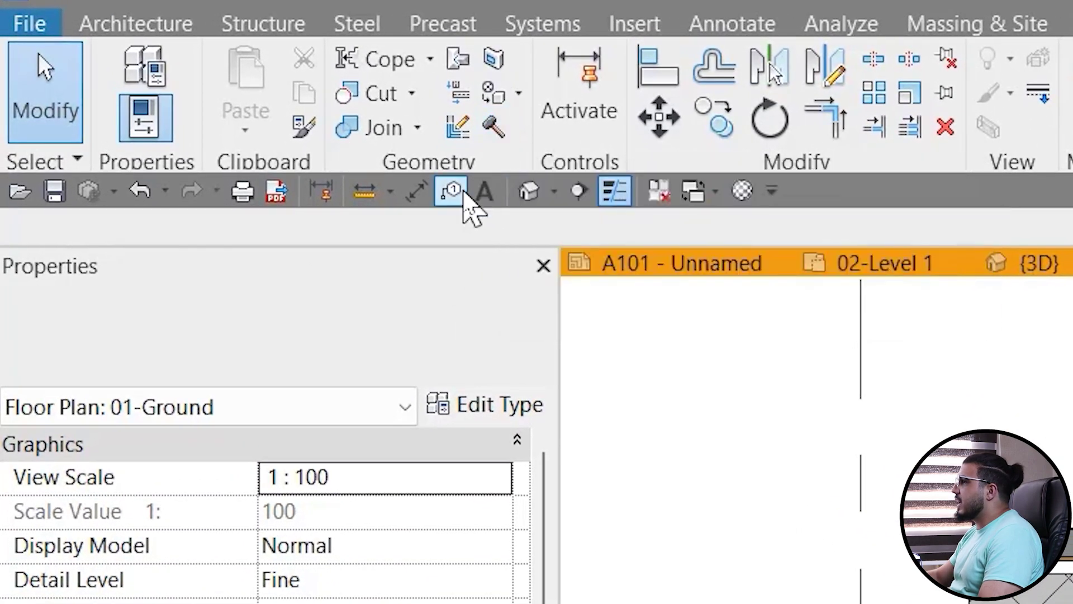
{"action": "left_click", "coordinate": [299, 133]}
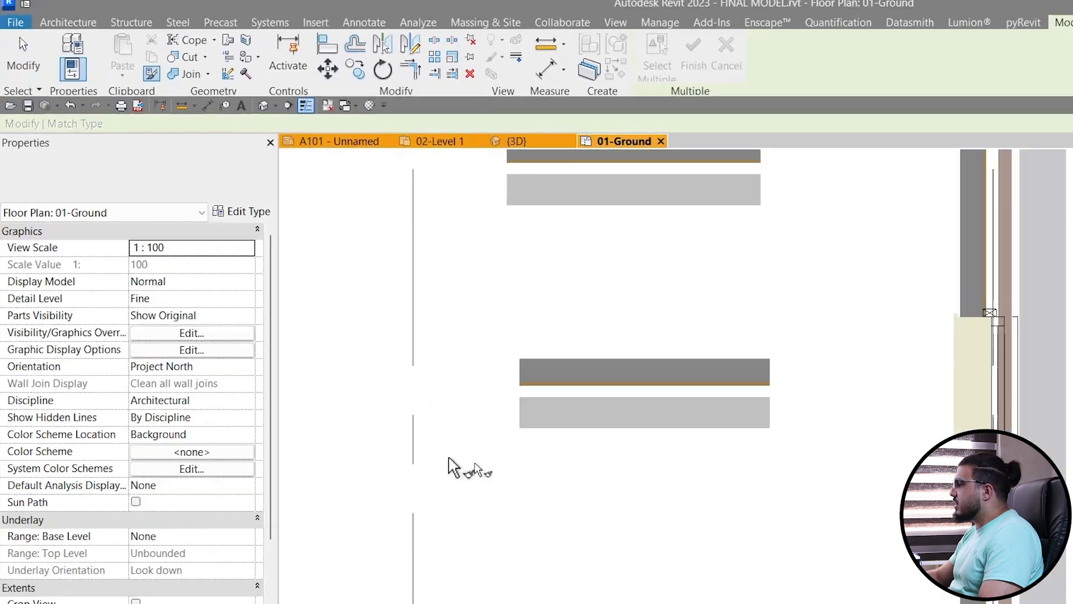
{"action": "scroll", "coordinate": [454, 469], "scroll_direction": "down", "scroll_amount": 2}
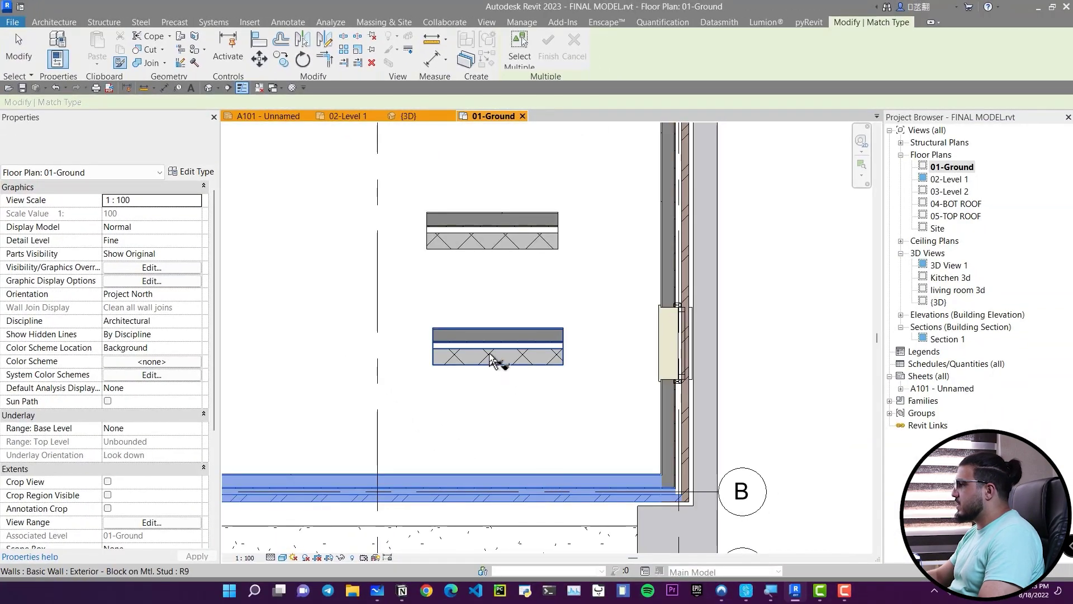
{"action": "left_click", "coordinate": [490, 359]}
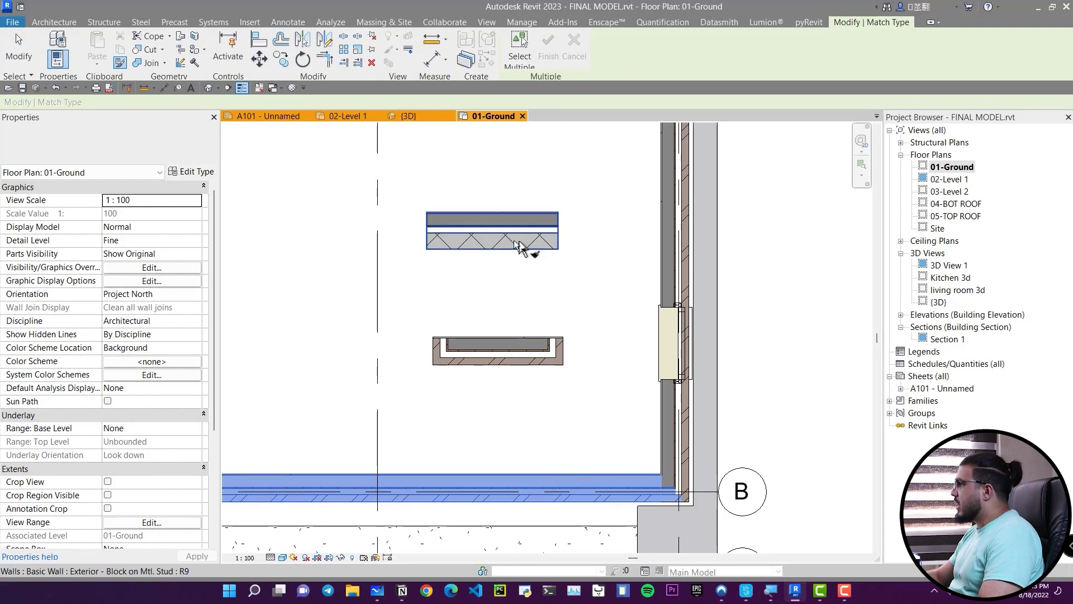
{"action": "left_click", "coordinate": [537, 235]}
- Examine the plumbing fixtures in Bathroom 3 on the 02-Level 1 floor plan
{"action": "middle_click_drag", "start_coordinate": [550, 219], "coordinate": [548, 338]}
{"action": "scroll", "coordinate": [559, 344], "scroll_direction": "down", "scroll_amount": 2}
{"action": "scroll", "coordinate": [582, 369], "scroll_direction": "down", "scroll_amount": 1}
{"action": "middle_click_drag", "start_coordinate": [581, 369], "coordinate": [560, 433]}
{"action": "scroll", "coordinate": [531, 390], "scroll_direction": "up", "scroll_amount": 4}
{"action": "mouse_move", "coordinate": [533, 392]}
{"action": "middle_mouse_down"}
{"action": "mouse_move", "coordinate": [549, 412]}
{"action": "mouse_move", "coordinate": [493, 304]}
{"action": "mouse_move", "coordinate": [542, 442]}
{"action": "middle_mouse_up"}
{"action": "scroll", "coordinate": [486, 311], "scroll_direction": "down", "scroll_amount": 4}
{"action": "scroll", "coordinate": [486, 310], "scroll_direction": "down", "scroll_amount": 1}
{"action": "scroll", "coordinate": [570, 392], "scroll_direction": "down", "scroll_amount": 2}
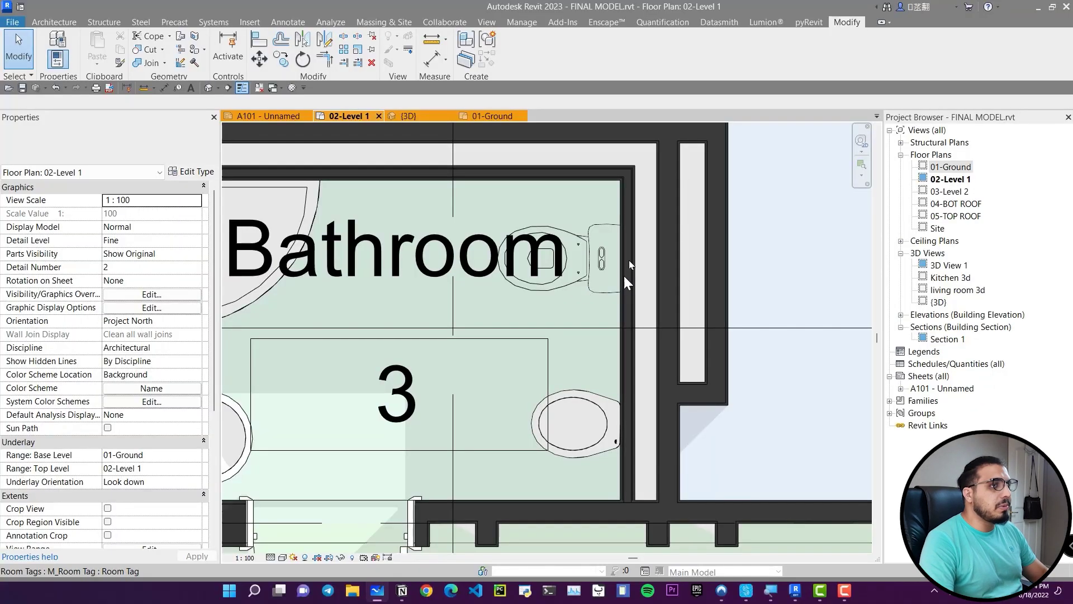
{"action": "scroll", "coordinate": [564, 343], "scroll_direction": "down", "scroll_amount": 3}
{"action": "middle_click_drag", "start_coordinate": [579, 421], "coordinate": [482, 488]}
{"action": "scroll", "coordinate": [525, 439], "scroll_direction": "up", "scroll_amount": 3}
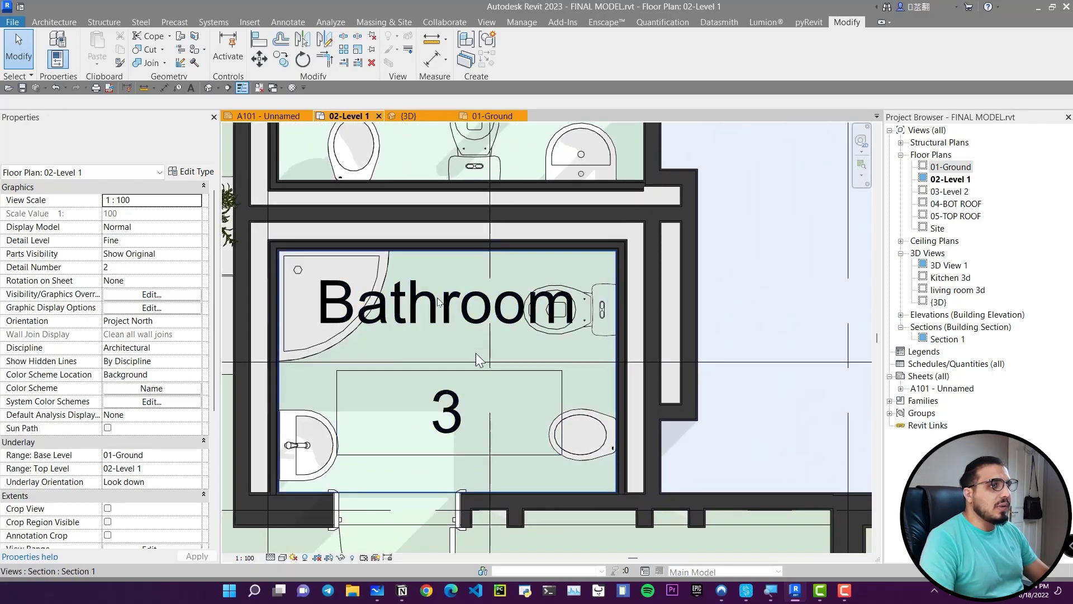
{"action": "scroll", "coordinate": [362, 288], "scroll_direction": "down", "scroll_amount": 2}
{"action": "middle_click_drag", "start_coordinate": [412, 364], "coordinate": [479, 400]}
{"action": "scroll", "coordinate": [429, 356], "scroll_direction": "up", "scroll_amount": 2}
{"action": "scroll", "coordinate": [429, 356], "scroll_direction": "up", "scroll_amount": 1}
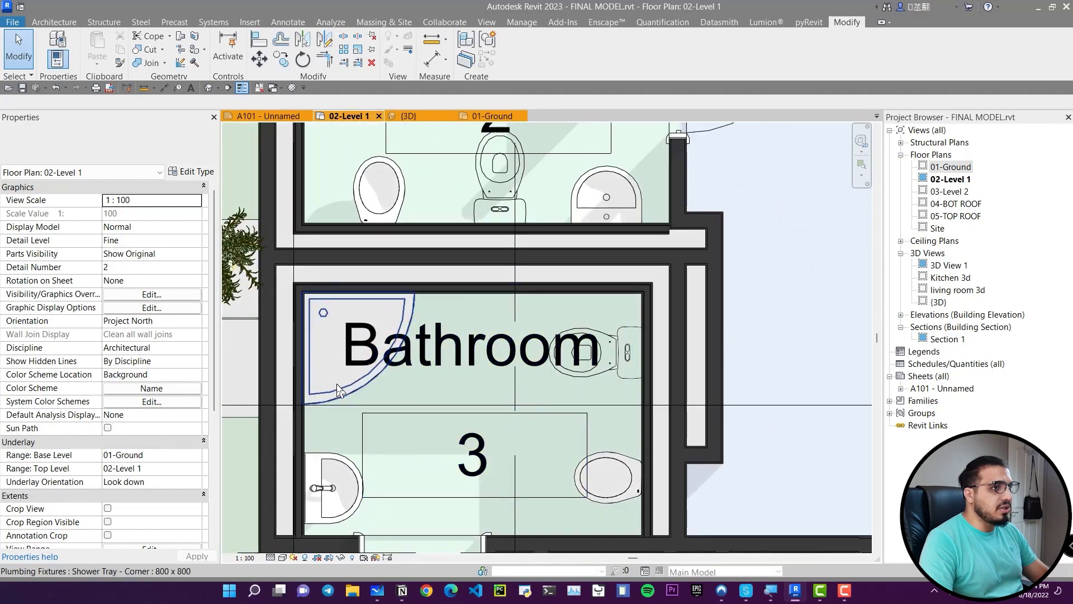
- Group Bathroom 3's shower tray, washbasin and two toilet fixtures into one model group, accepting the default name
{"action": "left_click", "coordinate": [341, 508]}
{"action": "middle_click_drag", "start_coordinate": [341, 509], "coordinate": [360, 430]}
{"action": "left_click", "coordinate": [653, 410], "text": "ctrl"}
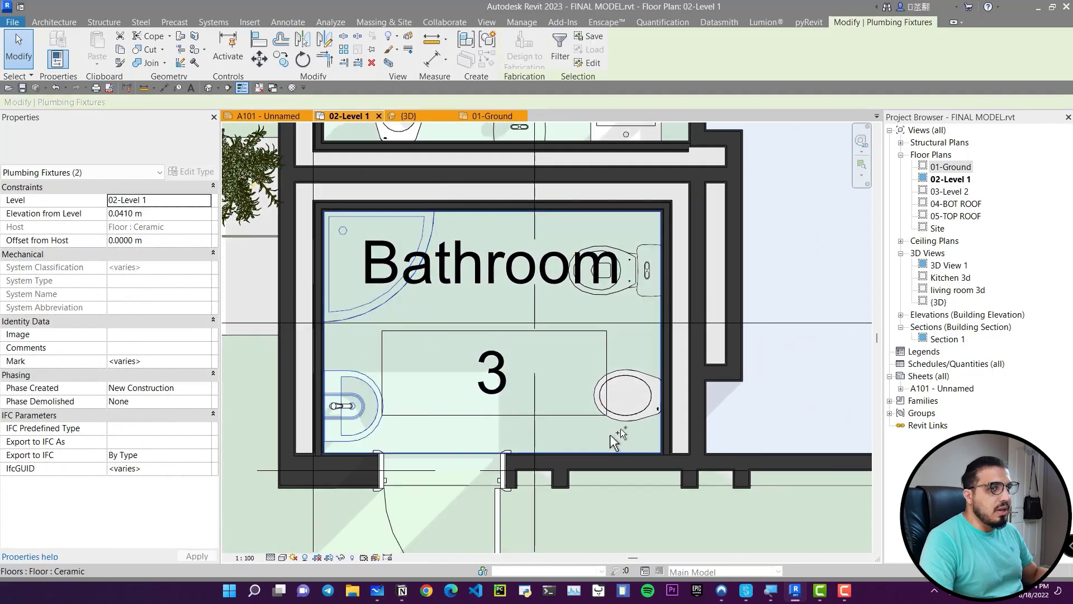
{"action": "left_click", "coordinate": [645, 293], "text": "ctrl"}
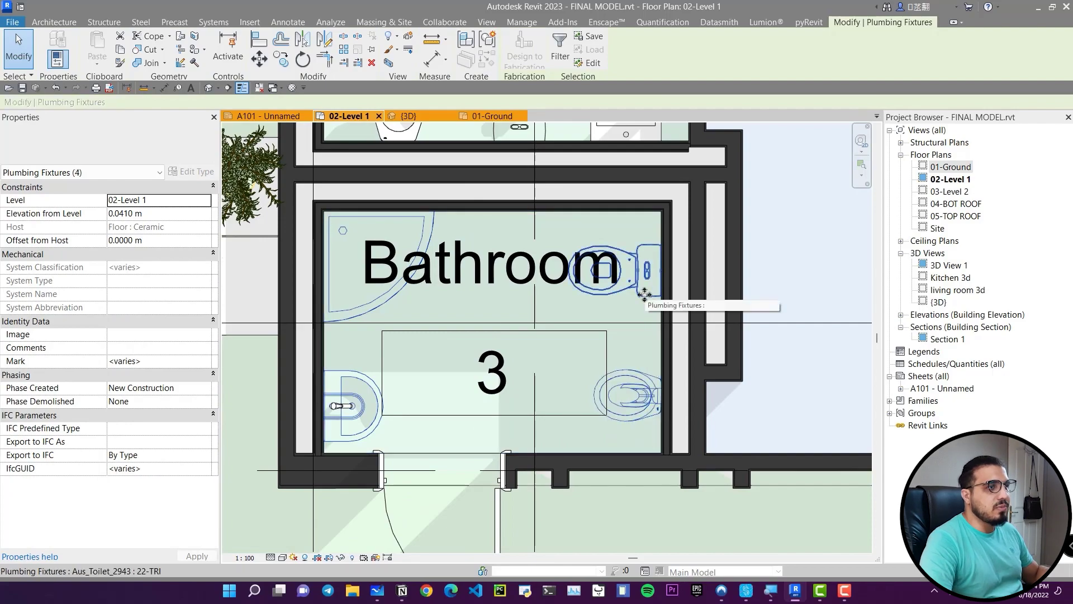
{"action": "left_click", "coordinate": [544, 292], "text": "ctrl"}
{"action": "scroll", "coordinate": [522, 324], "scroll_direction": "down", "scroll_amount": 1}
{"action": "middle_click_drag", "start_coordinate": [478, 299], "coordinate": [485, 331]}
{"action": "scroll", "coordinate": [503, 313], "scroll_direction": "up", "scroll_amount": 3}
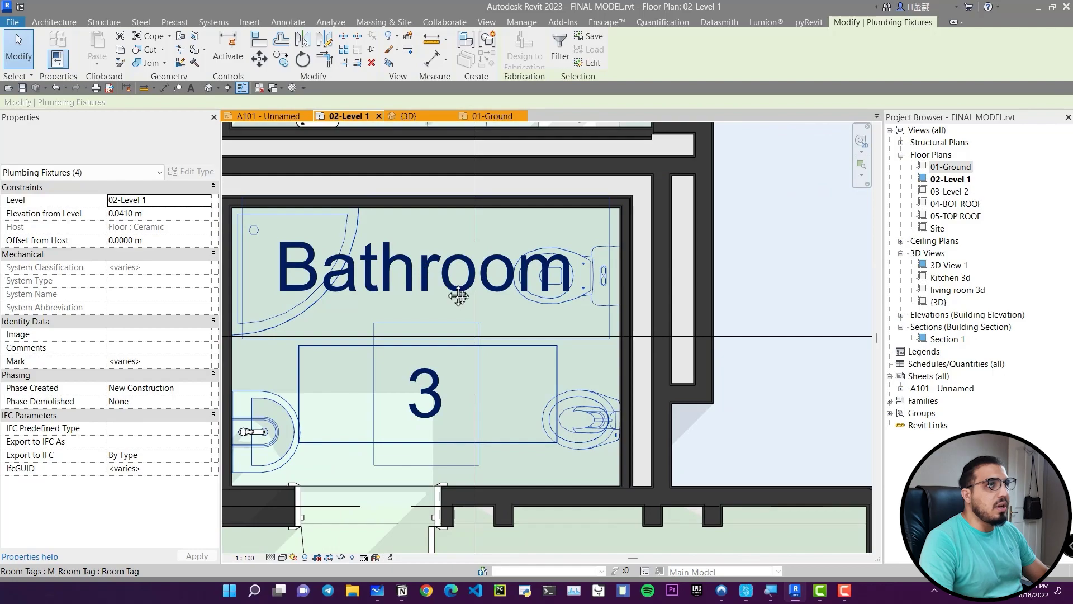
{"action": "middle_click_drag", "start_coordinate": [455, 295], "coordinate": [547, 318]}
{"action": "key", "text": "ctrl+g"}
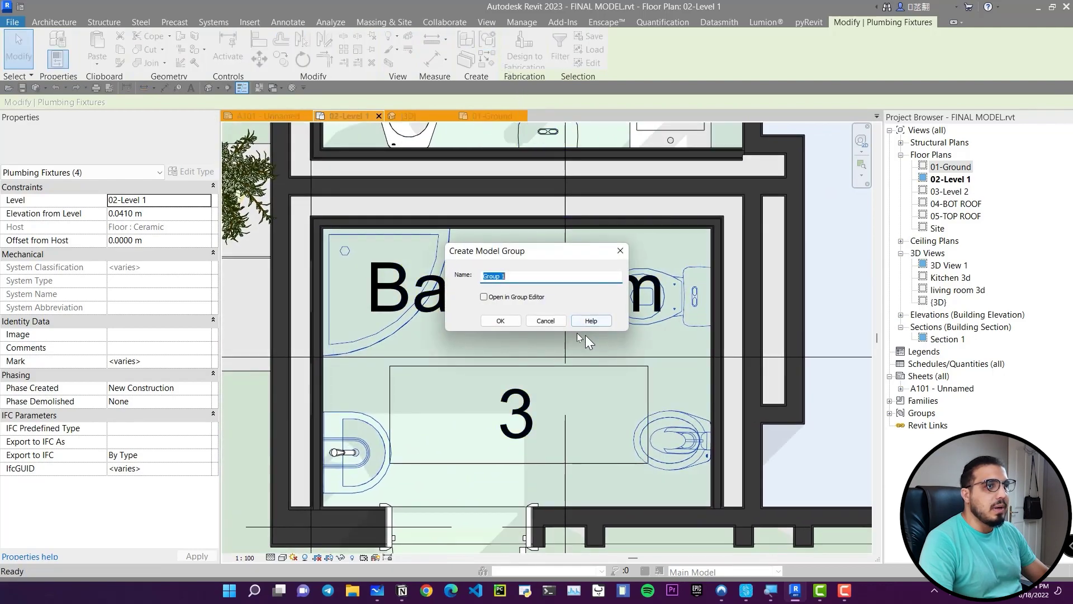
{"action": "left_click", "coordinate": [506, 320]}
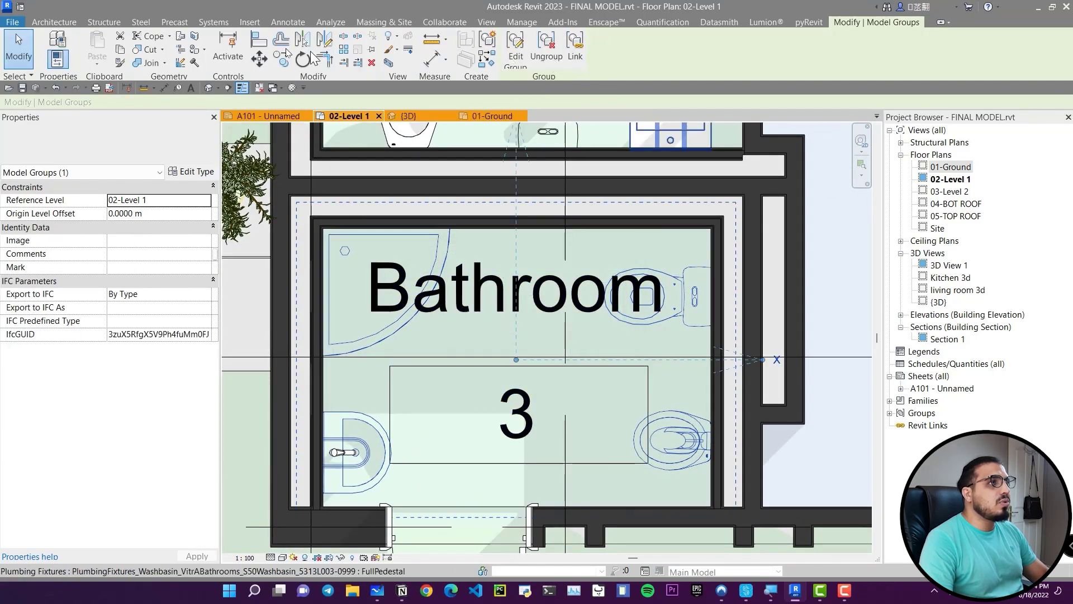
- Place another instance of the bathroom fixtures' model group in the open area of the Living Room
{"action": "left_click", "coordinate": [54, 22]}
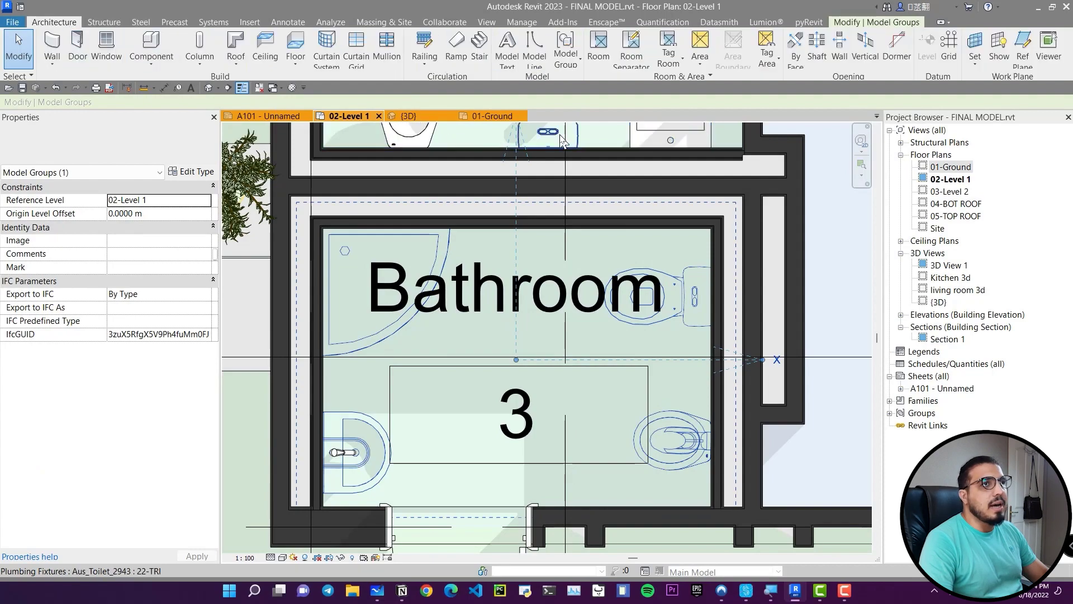
{"action": "left_click", "coordinate": [580, 62]}
{"action": "left_click", "coordinate": [621, 84]}
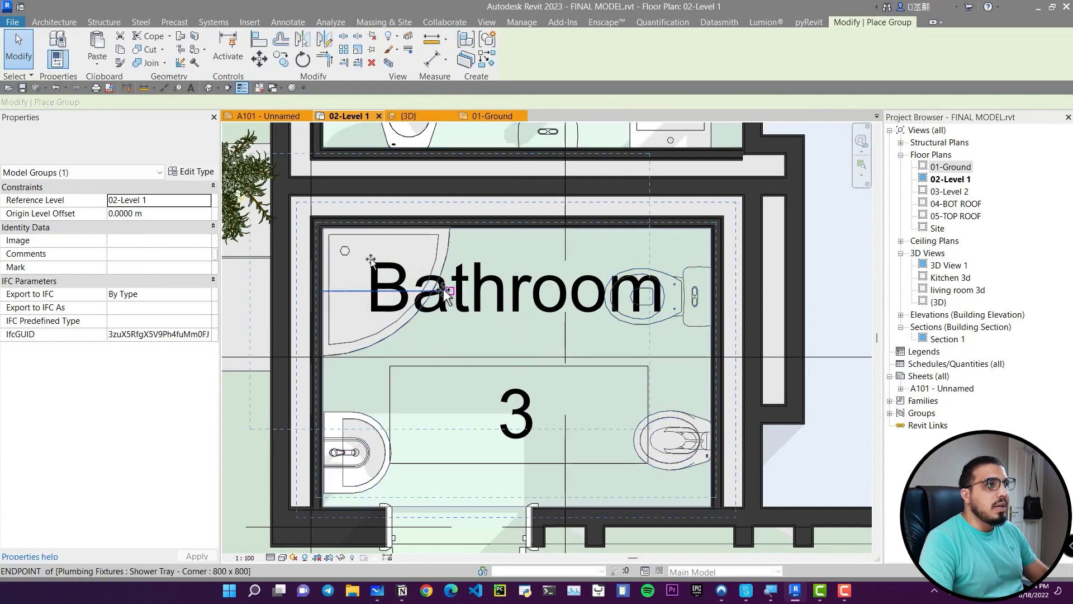
{"action": "scroll", "coordinate": [541, 366], "scroll_direction": "down", "scroll_amount": 5}
{"action": "scroll", "coordinate": [503, 333], "scroll_direction": "up", "scroll_amount": 5}
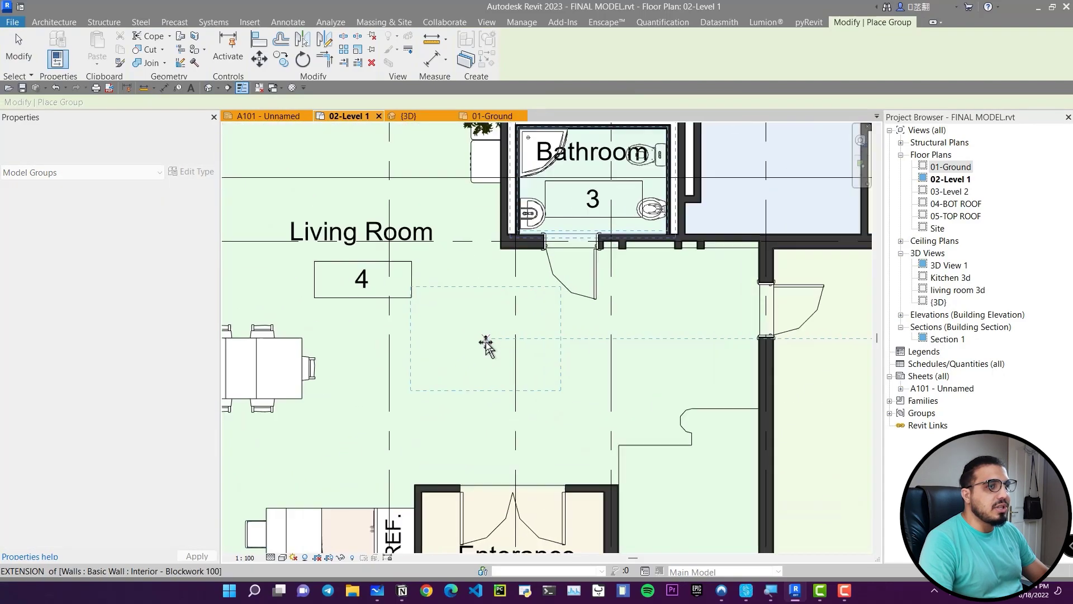
{"action": "left_click", "coordinate": [454, 387]}
{"action": "scroll", "coordinate": [468, 412], "scroll_direction": "up", "scroll_amount": 2}
{"action": "scroll", "coordinate": [500, 359], "scroll_direction": "up", "scroll_amount": 3}
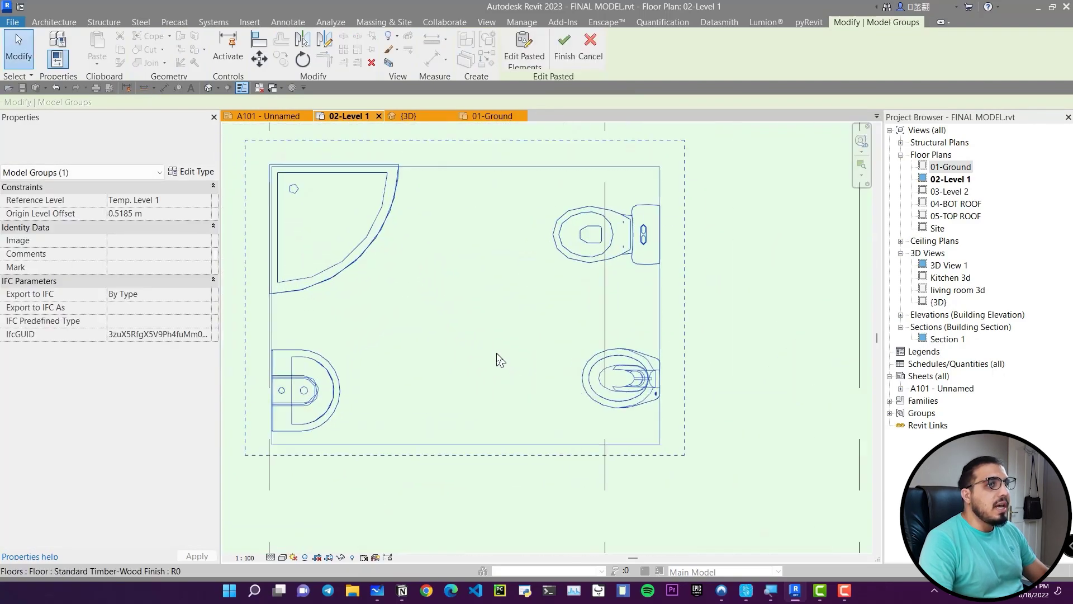
- Finish placing the copied bathroom fixtures group in the Living Room on the 02-Level 1 plan
{"action": "scroll", "coordinate": [536, 363], "scroll_direction": "down", "scroll_amount": 3}
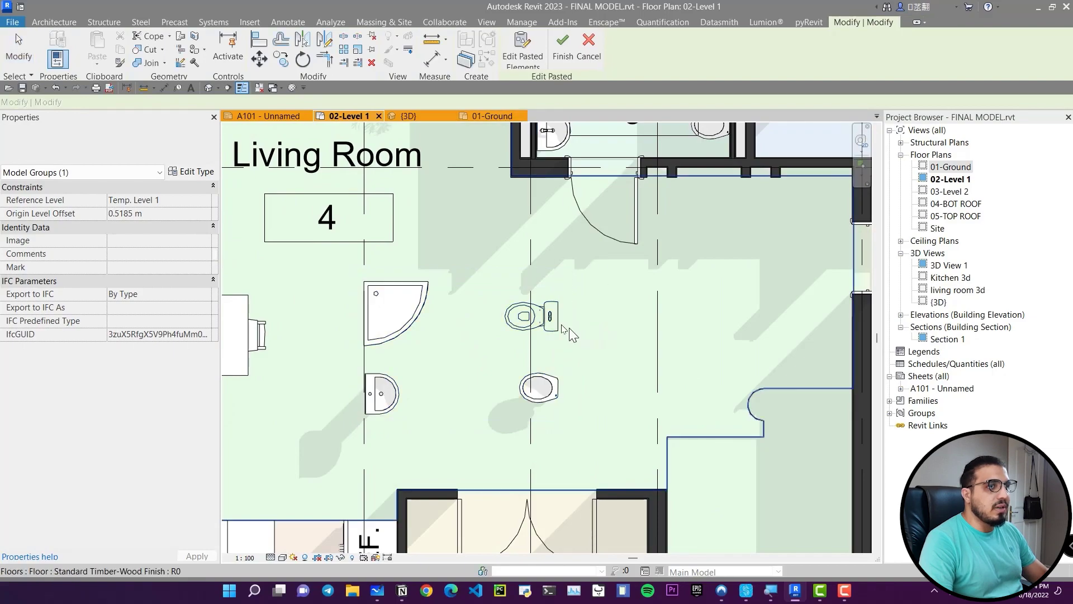
{"action": "left_click", "coordinate": [569, 328]}
{"action": "left_click", "coordinate": [564, 47]}
- Edit the Living Room fixtures group, moving its upper toilet closer to the shower tray, and finish the group edit
{"action": "left_click", "coordinate": [516, 58]}
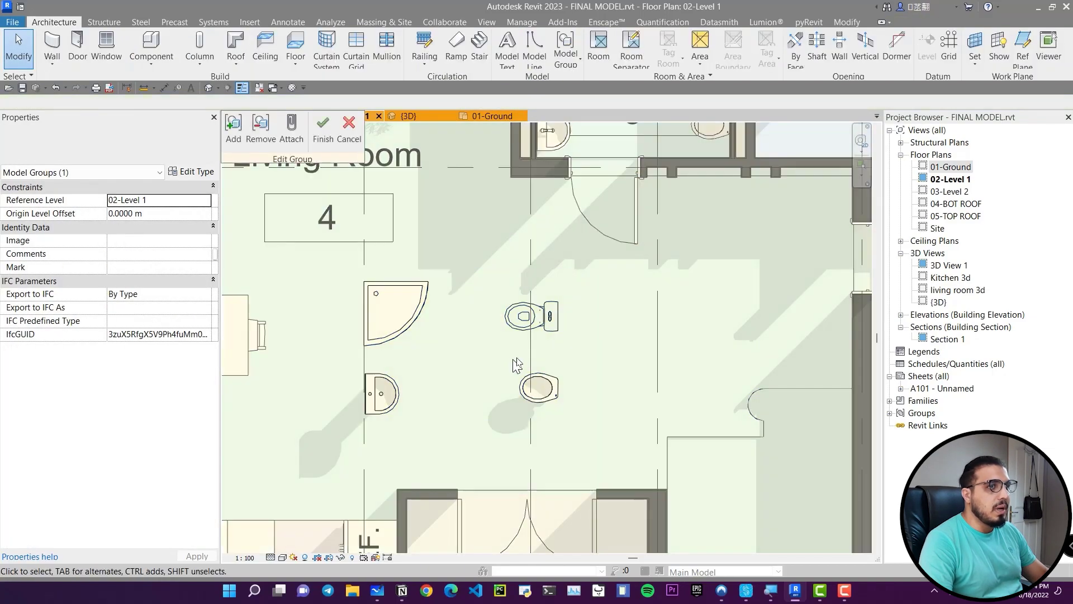
{"action": "scroll", "coordinate": [546, 337], "scroll_direction": "down", "scroll_amount": 1}
{"action": "middle_click_drag", "start_coordinate": [546, 337], "coordinate": [521, 416]}
{"action": "scroll", "coordinate": [475, 420], "scroll_direction": "up", "scroll_amount": 2}
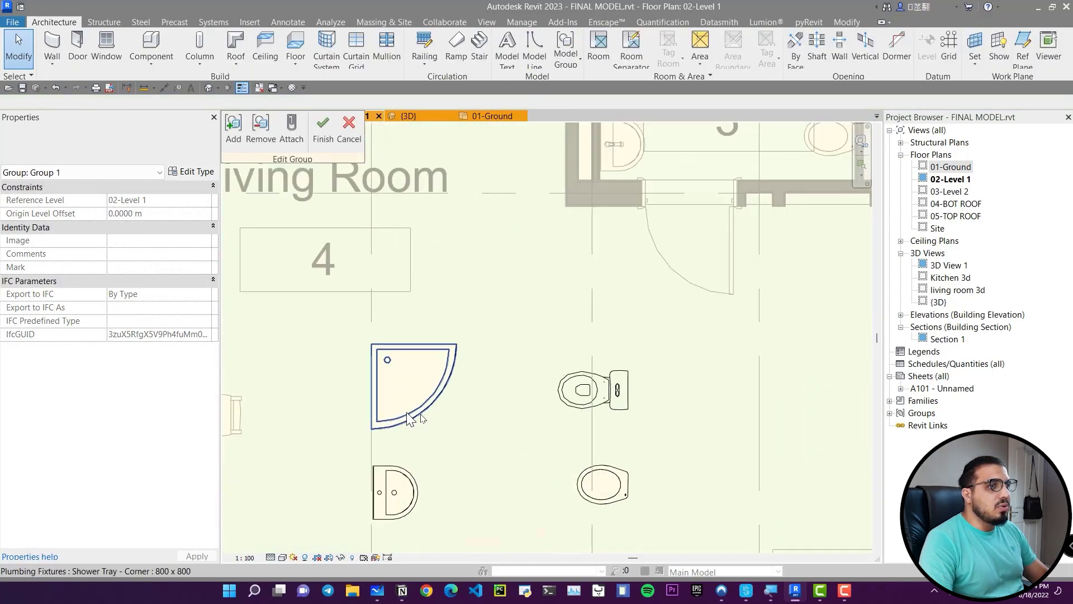
{"action": "left_click", "coordinate": [606, 408]}
{"action": "left_click_drag", "start_coordinate": [606, 408], "coordinate": [549, 413]}
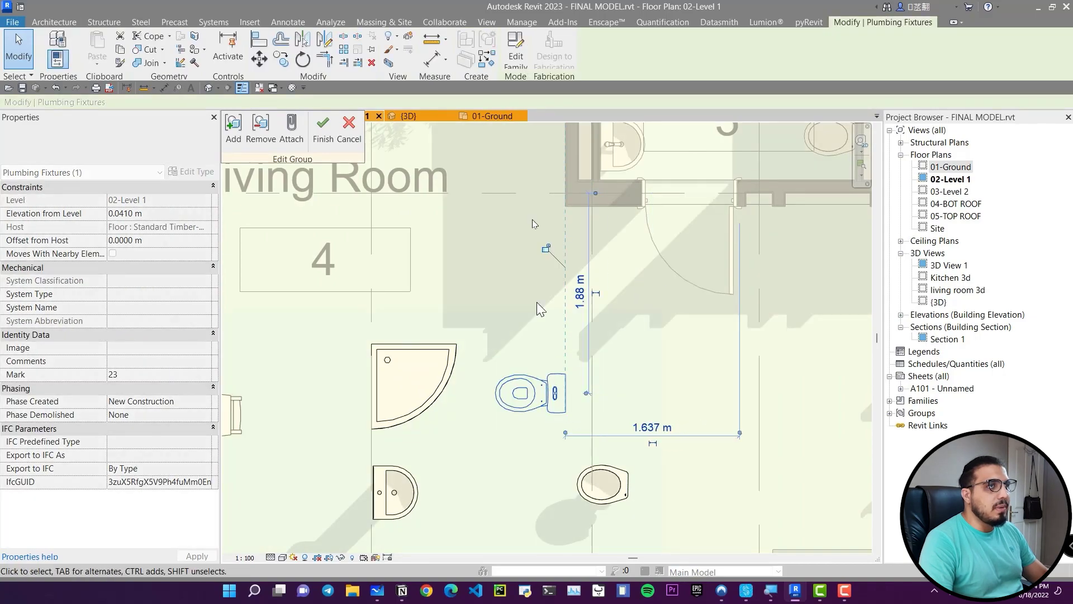
{"action": "key", "text": "Escape"}
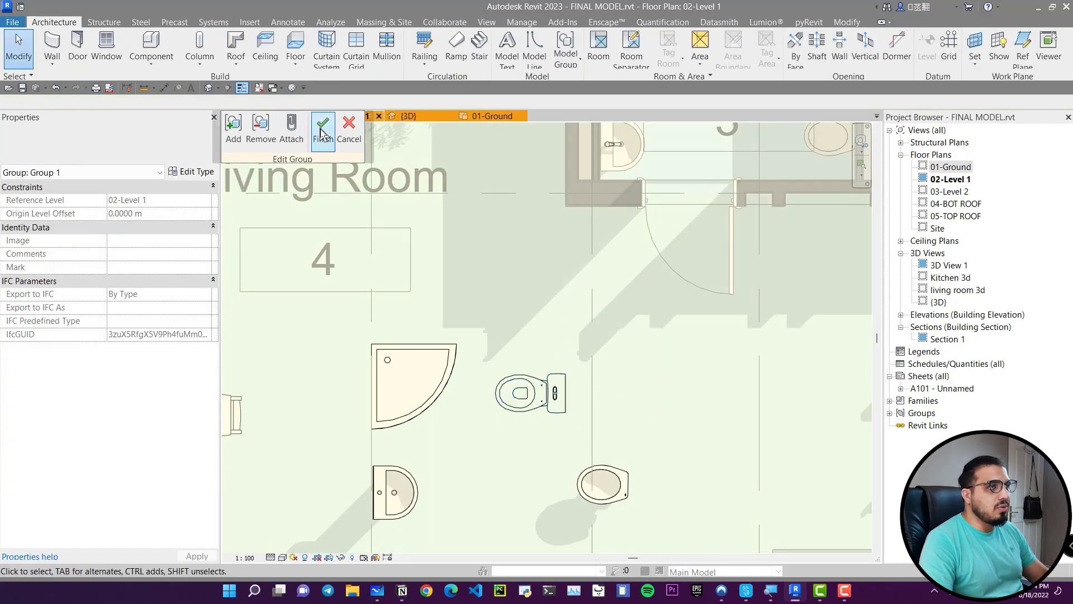
{"action": "left_click", "coordinate": [322, 134]}
- Check the matching group in Bathroom 3, undo the toilet's move and finish editing the group
{"action": "scroll", "coordinate": [665, 195], "scroll_direction": "down", "scroll_amount": 5}
{"action": "middle_click_drag", "start_coordinate": [741, 134], "coordinate": [636, 299]}
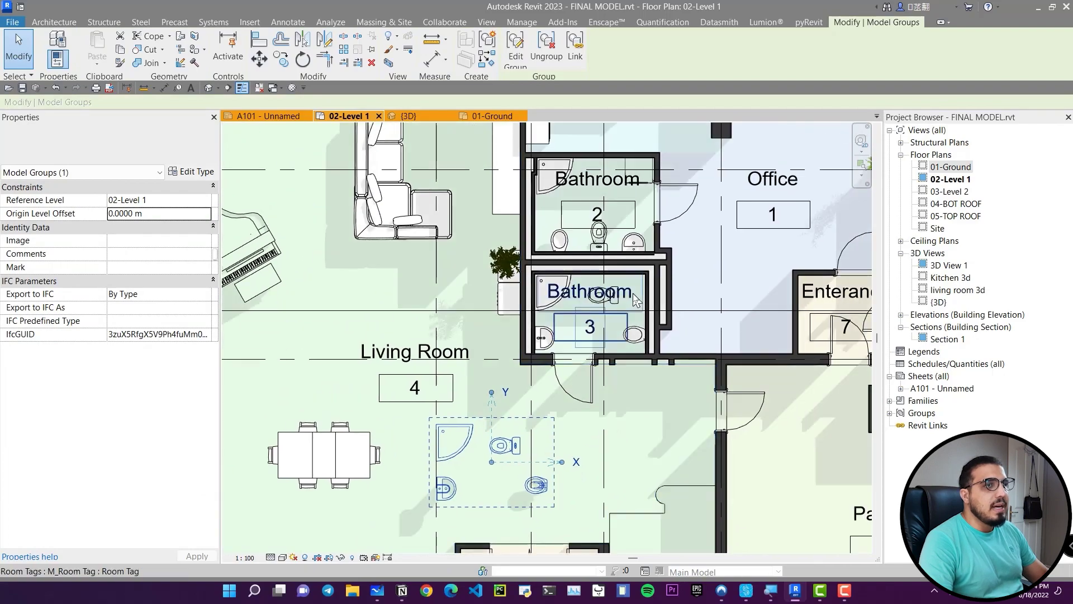
{"action": "scroll", "coordinate": [633, 293], "scroll_direction": "up", "scroll_amount": 2}
{"action": "middle_click_drag", "start_coordinate": [610, 498], "coordinate": [610, 288]}
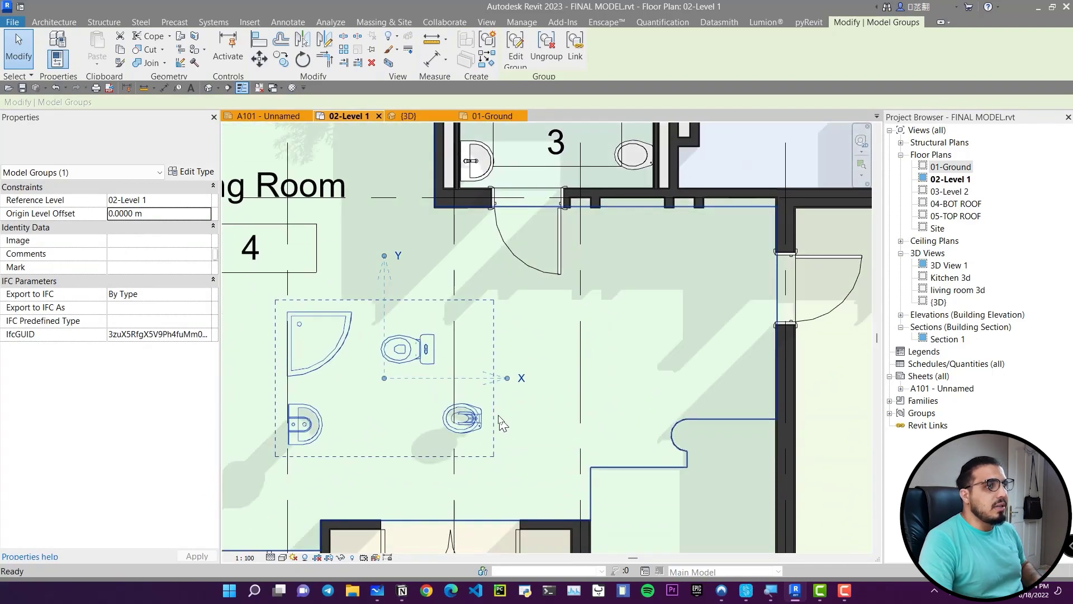
{"action": "key", "text": "ctrl+z"}
{"action": "left_click_drag", "start_coordinate": [548, 411], "coordinate": [591, 397]}
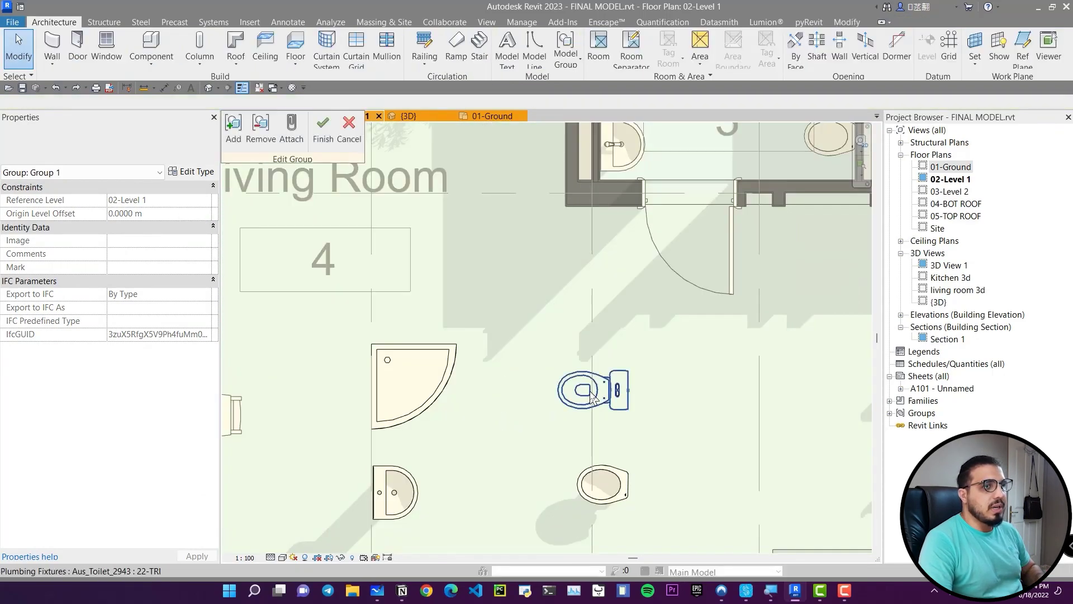
{"action": "left_click", "coordinate": [325, 134]}
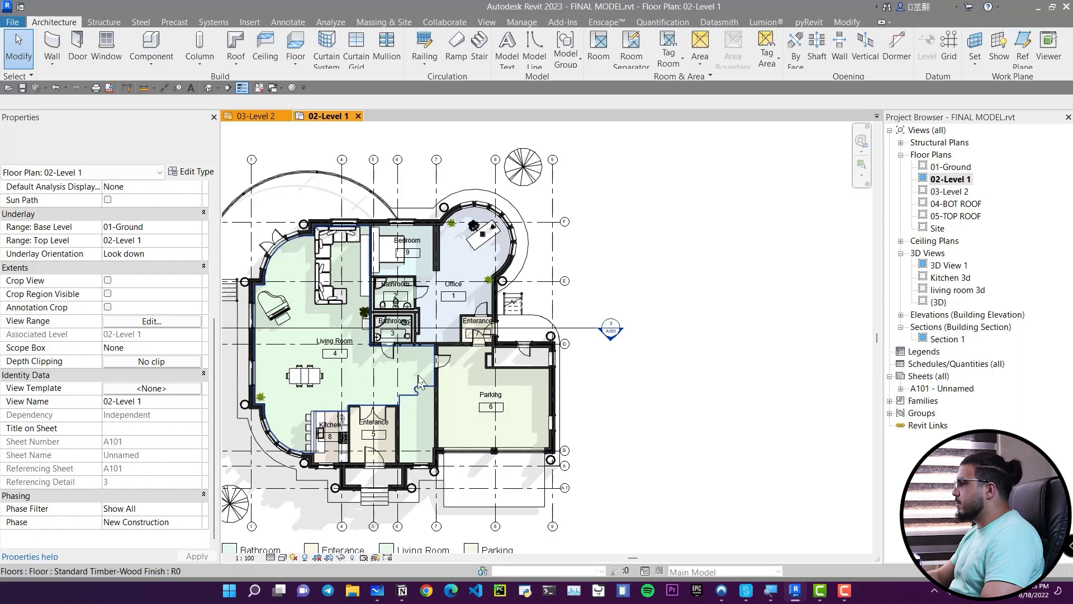
- Compare the graphic display of the 02-Level 1 floor plan with that of the 03-Level 2 floor plan
{"action": "middle_click_drag", "start_coordinate": [418, 377], "coordinate": [478, 377]}
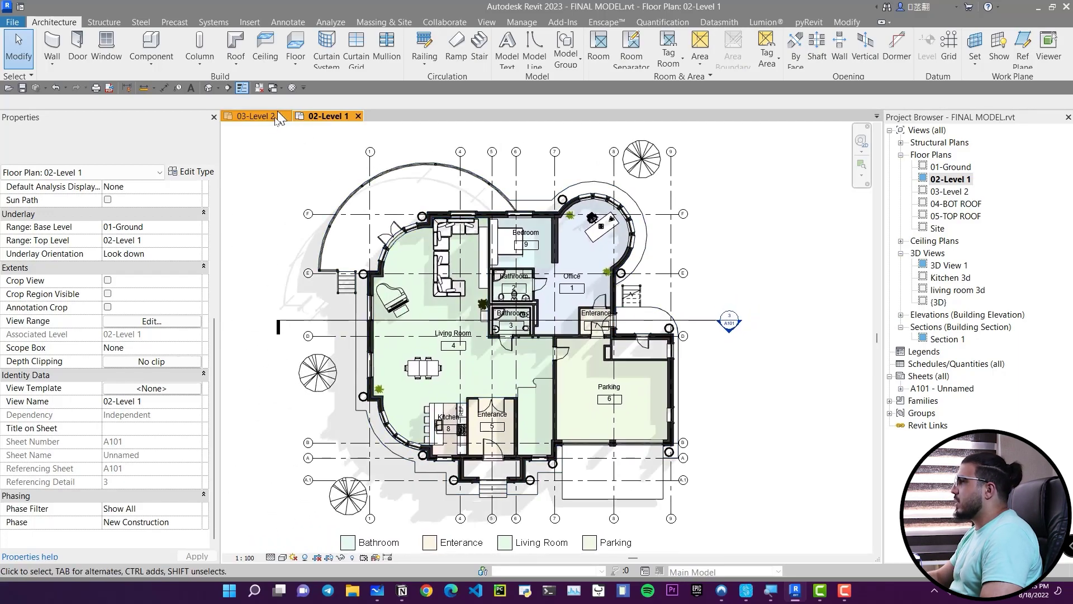
{"action": "left_click", "coordinate": [256, 116]}
{"action": "middle_click_drag", "start_coordinate": [596, 416], "coordinate": [588, 412]}
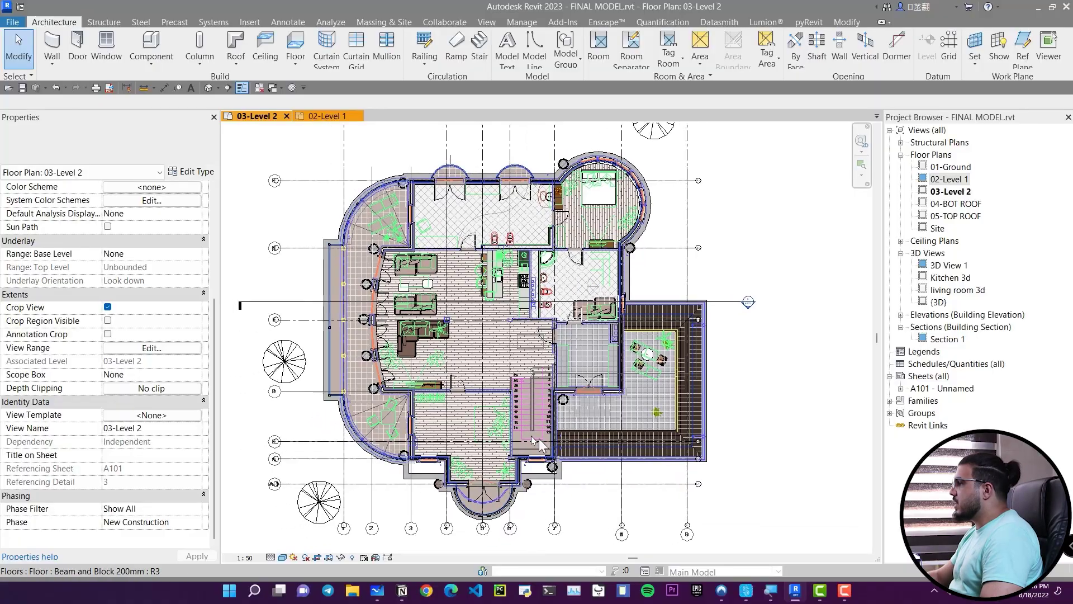
{"action": "middle_click_drag", "start_coordinate": [562, 441], "coordinate": [554, 446]}
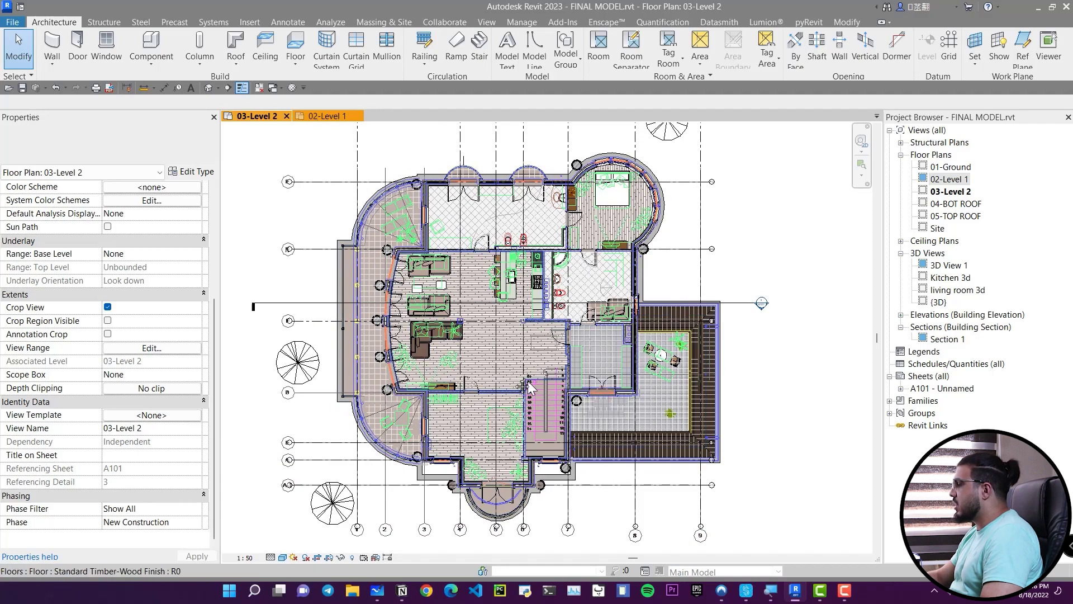
{"action": "middle_click_drag", "start_coordinate": [534, 392], "coordinate": [530, 388]}
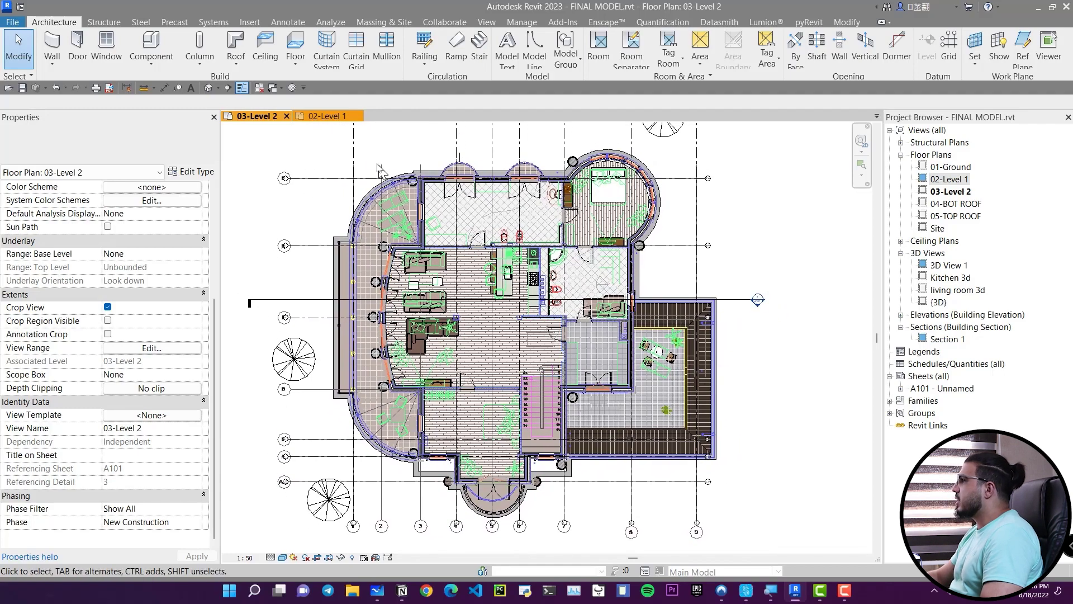
- Create a view template named PLANNNN from the 02-Level 1 floor plan, keeping its default included properties
{"action": "left_click", "coordinate": [334, 119]}
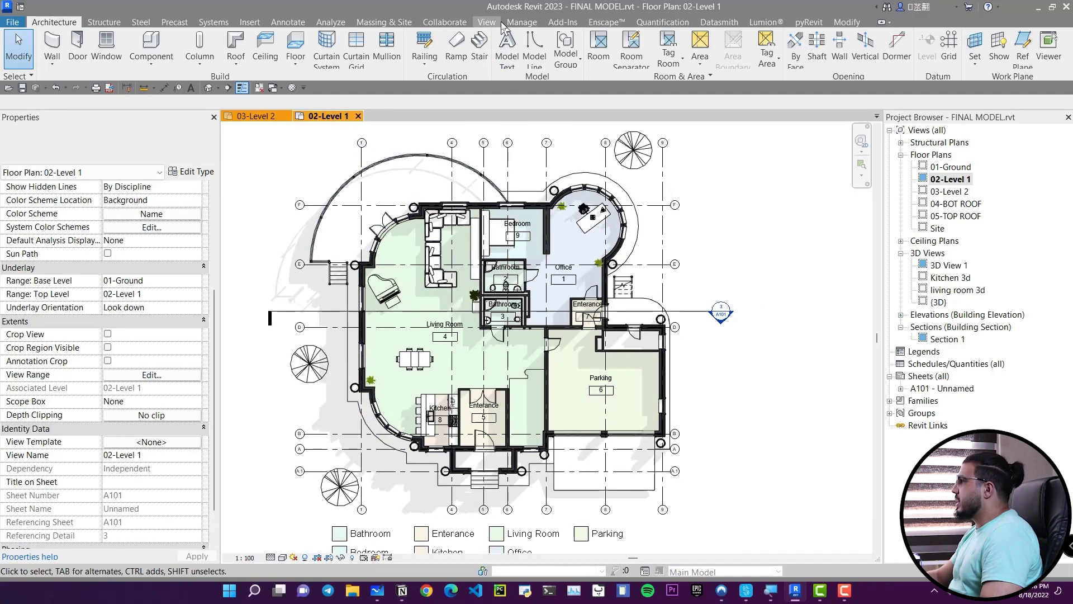
{"action": "left_click", "coordinate": [500, 23]}
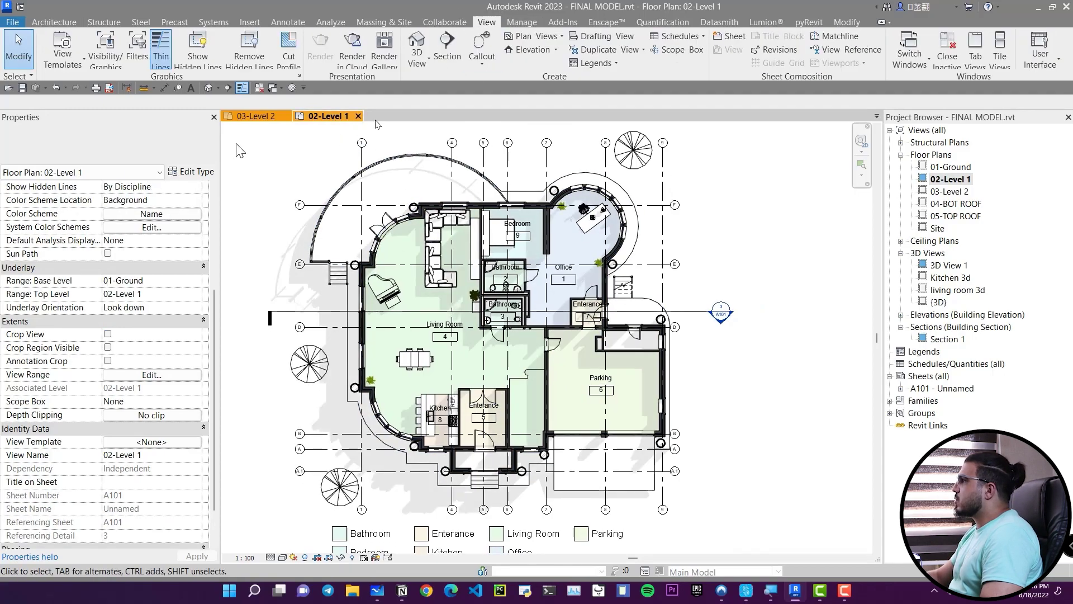
{"action": "left_click", "coordinate": [70, 67]}
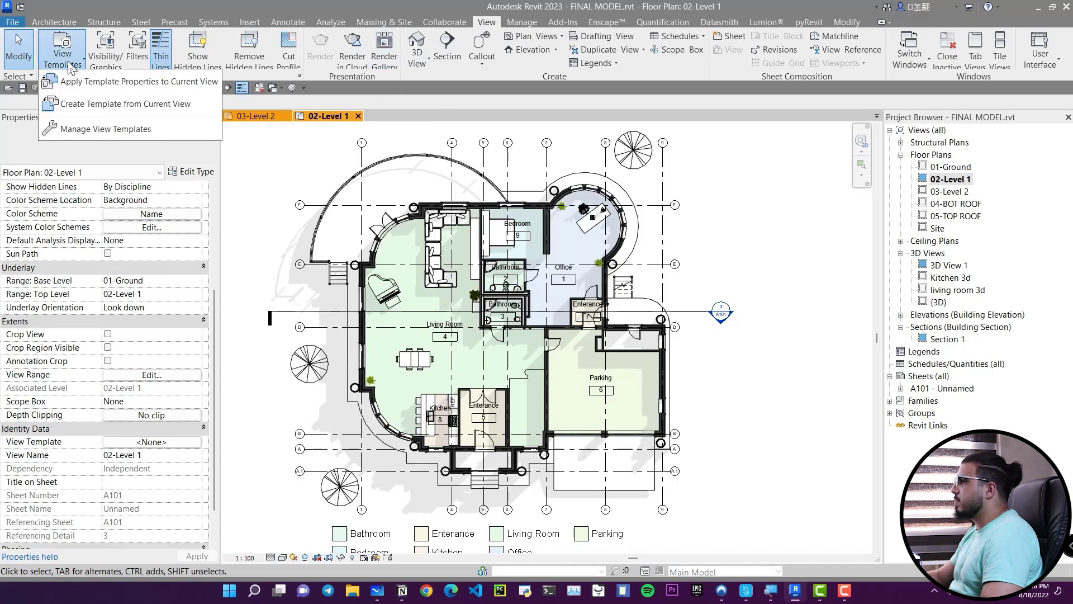
{"action": "left_click", "coordinate": [151, 106]}
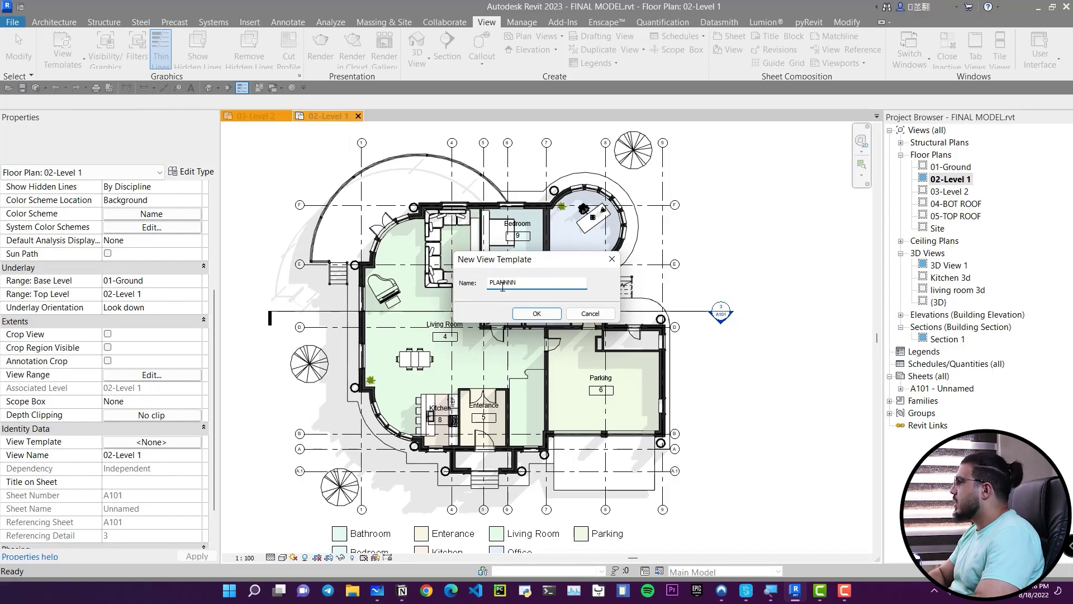
{"action": "key", "text": "Return"}
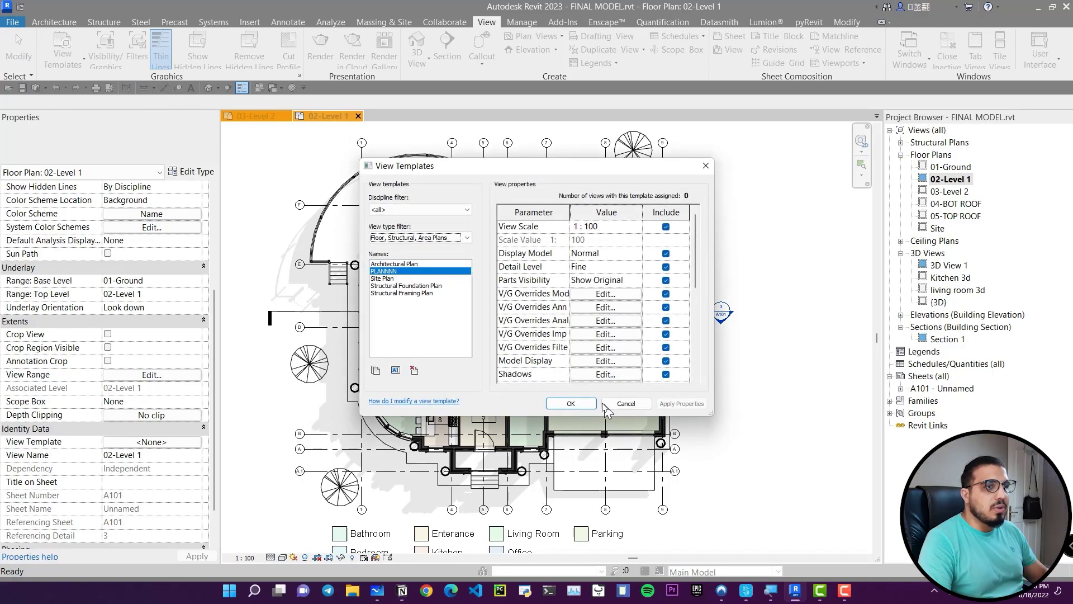
{"action": "left_click", "coordinate": [570, 403]}
- Assign the PLANNNN view template to the 03-Level 2 floor plan and check the plan's appearance
{"action": "left_click", "coordinate": [258, 116]}
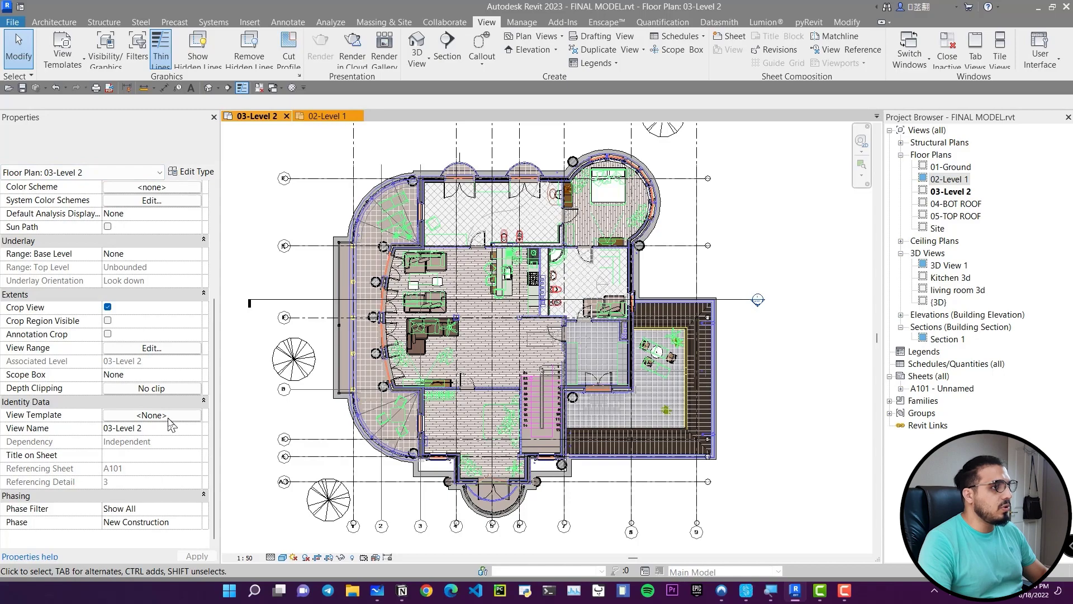
{"action": "left_click", "coordinate": [151, 415]}
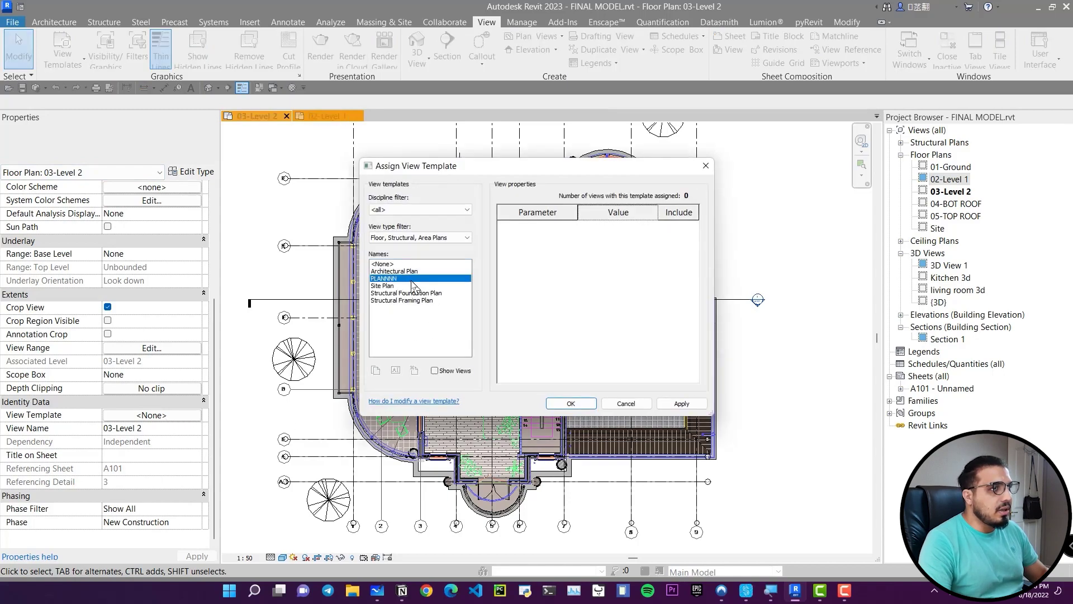
{"action": "left_click", "coordinate": [576, 407]}
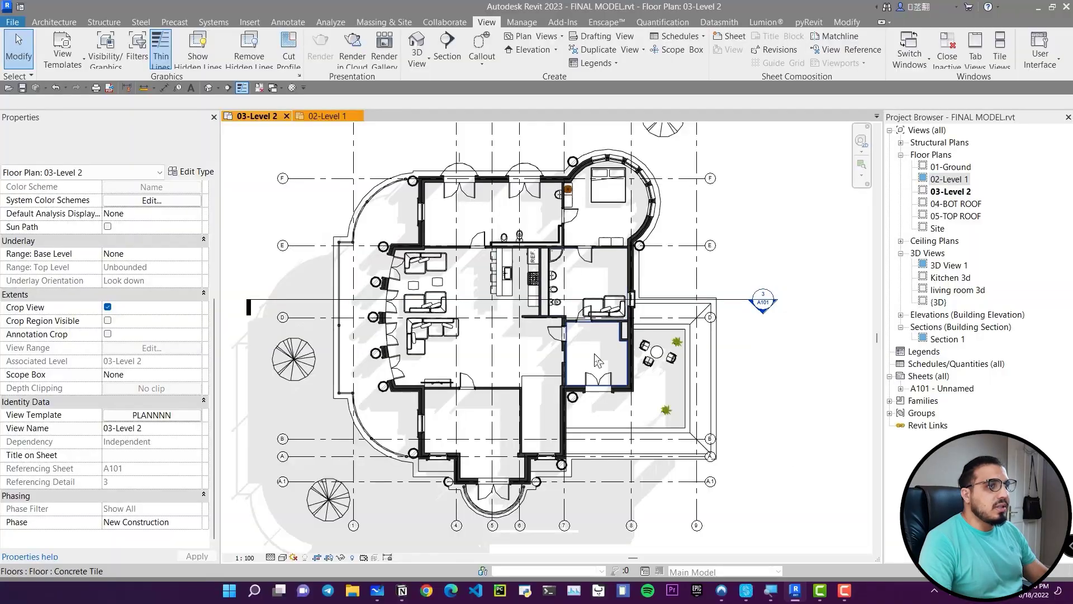
{"action": "scroll", "coordinate": [670, 347], "scroll_direction": "up", "scroll_amount": 3}
{"action": "scroll", "coordinate": [670, 348], "scroll_direction": "down", "scroll_amount": 4}
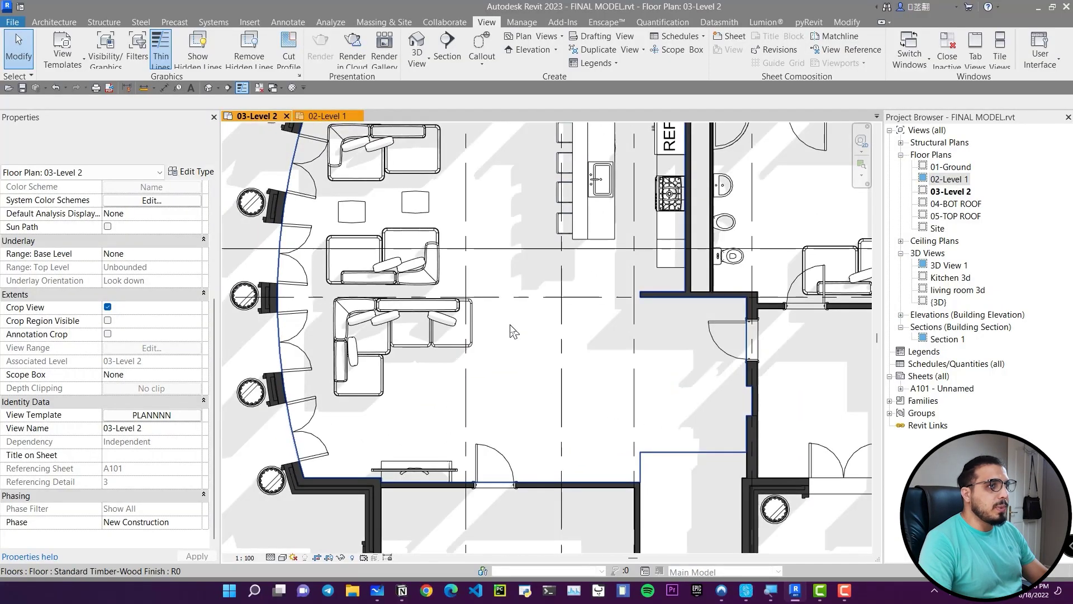
{"action": "scroll", "coordinate": [582, 495], "scroll_direction": "down", "scroll_amount": 2}
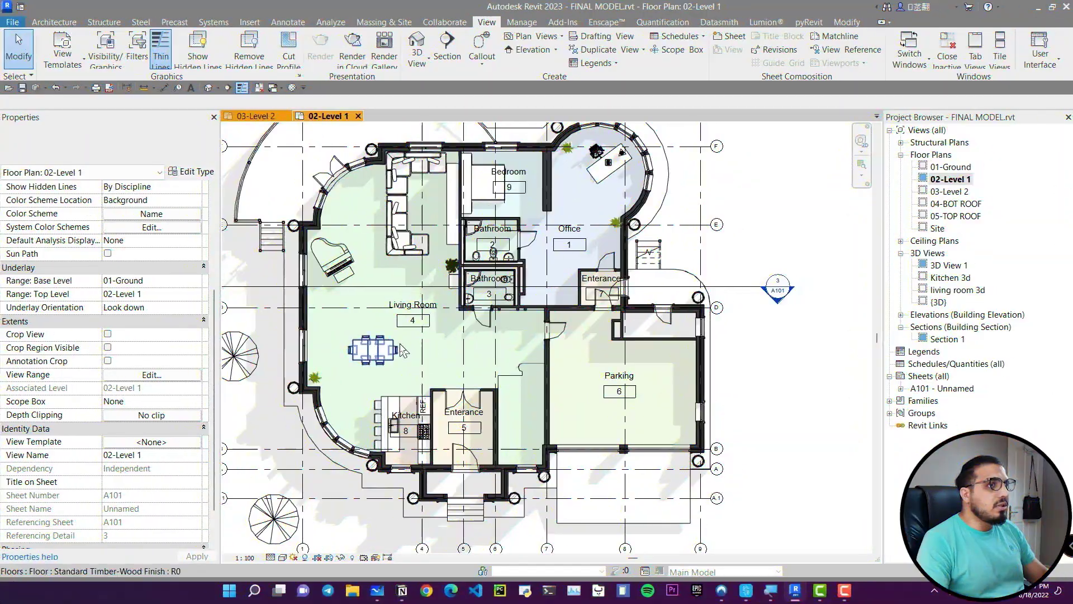
{"action": "mouse_move", "coordinate": [471, 362]}
{"action": "middle_mouse_down"}
{"action": "mouse_move", "coordinate": [491, 364]}
{"action": "mouse_move", "coordinate": [421, 360]}
{"action": "mouse_move", "coordinate": [455, 361]}
{"action": "middle_mouse_up"}
{"action": "scroll", "coordinate": [422, 359], "scroll_direction": "down", "scroll_amount": 1}
{"action": "scroll", "coordinate": [455, 361], "scroll_direction": "up", "scroll_amount": 3}
{"action": "scroll", "coordinate": [437, 352], "scroll_direction": "up", "scroll_amount": 1}
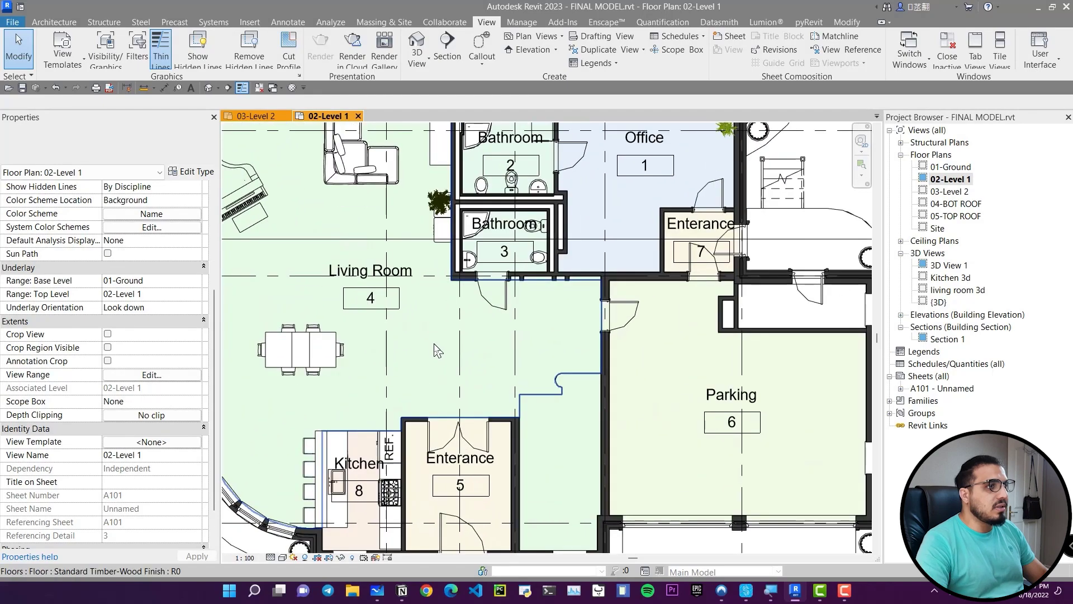
{"action": "scroll", "coordinate": [552, 400], "scroll_direction": "down", "scroll_amount": 4}
{"action": "middle_click_drag", "start_coordinate": [552, 400], "coordinate": [653, 395]}
{"action": "middle_click_drag", "start_coordinate": [646, 445], "coordinate": [615, 466]}
- Browse the wall types available to the Wall tool, from basic to curtain and stacked walls, without drawing a wall
{"action": "left_click", "coordinate": [53, 22]}
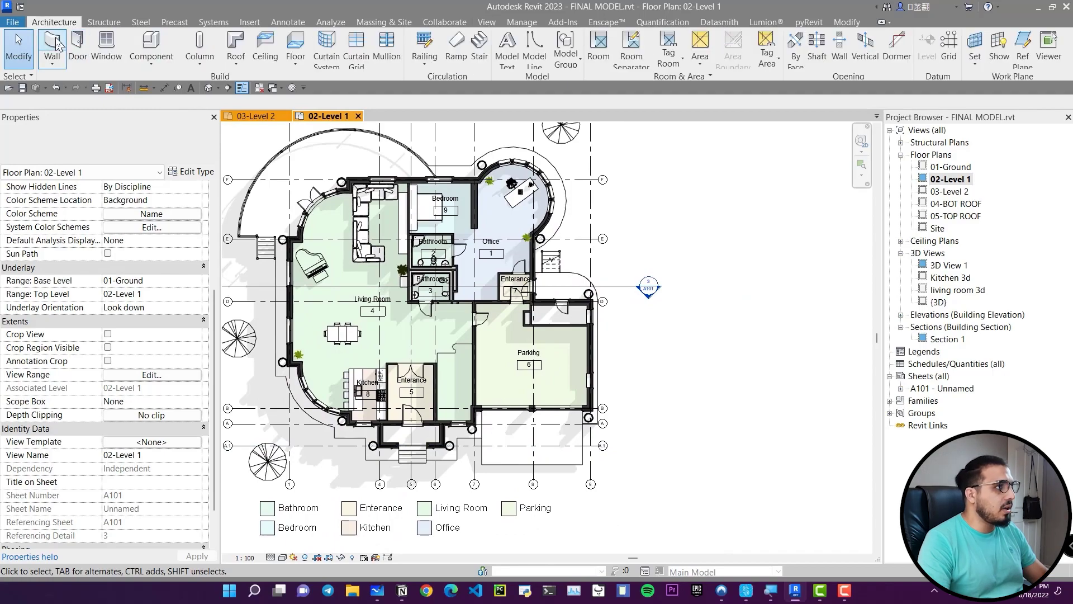
{"action": "left_click", "coordinate": [52, 48]}
{"action": "left_click", "coordinate": [105, 148]}
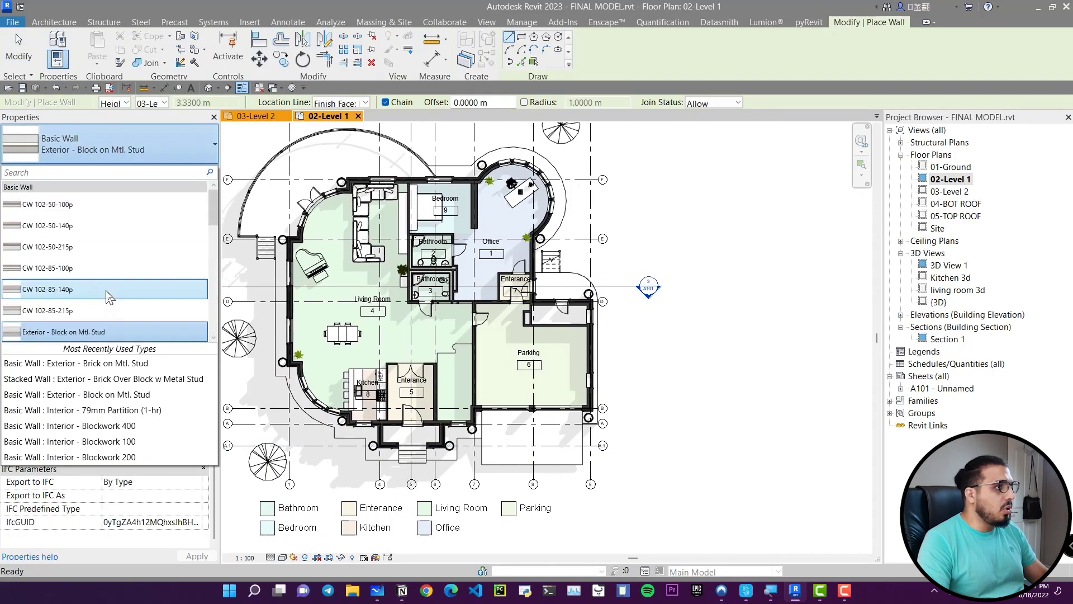
{"action": "scroll", "coordinate": [129, 293], "scroll_direction": "down", "scroll_amount": 5}
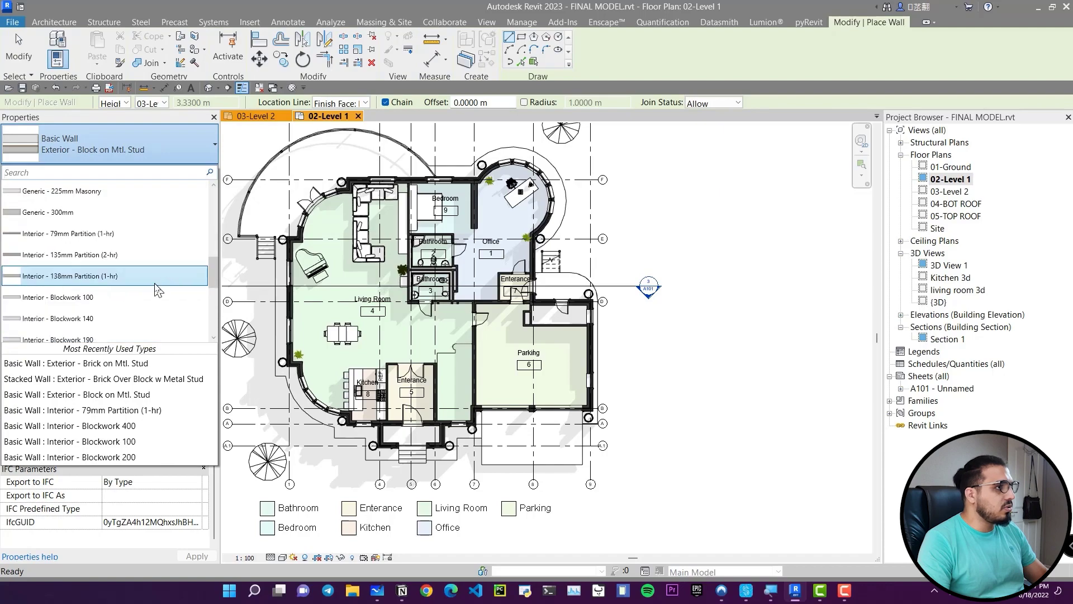
{"action": "scroll", "coordinate": [159, 291], "scroll_direction": "down", "scroll_amount": 3}
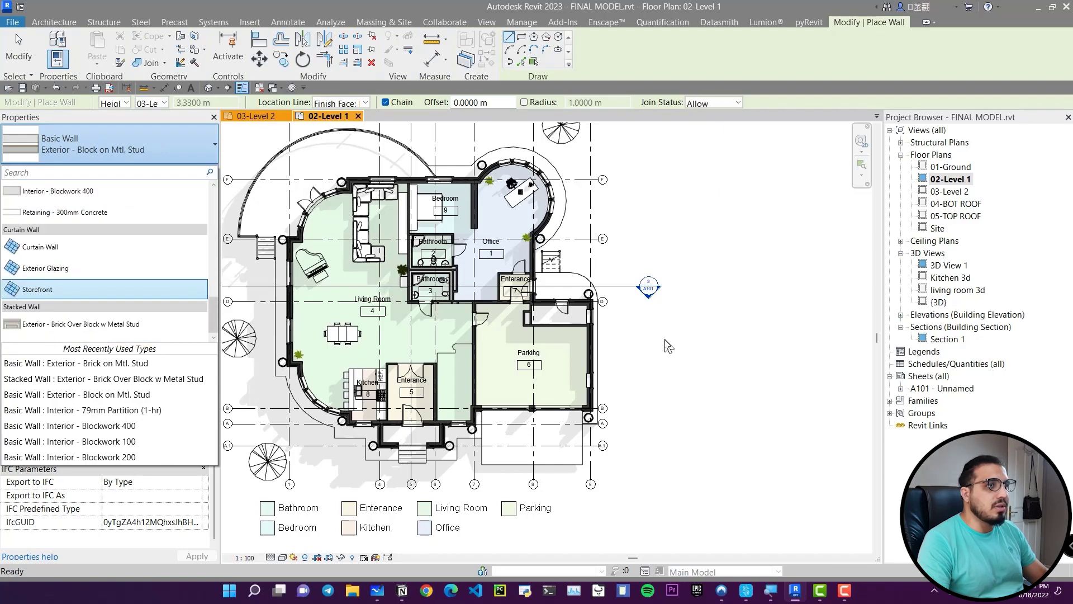
{"action": "middle_click_drag", "start_coordinate": [684, 361], "coordinate": [709, 364]}
{"action": "key", "text": "Escape"}
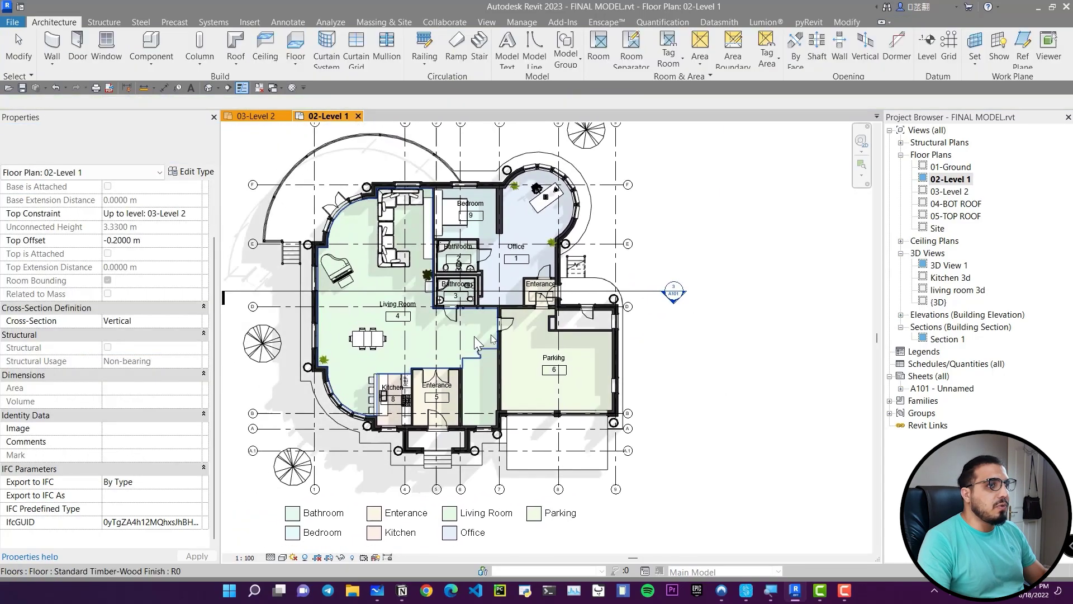
- Create a new, empty project alongside the villa model
{"action": "scroll", "coordinate": [486, 335], "scroll_direction": "down", "scroll_amount": 2}
{"action": "middle_click_drag", "start_coordinate": [474, 320], "coordinate": [525, 338]}
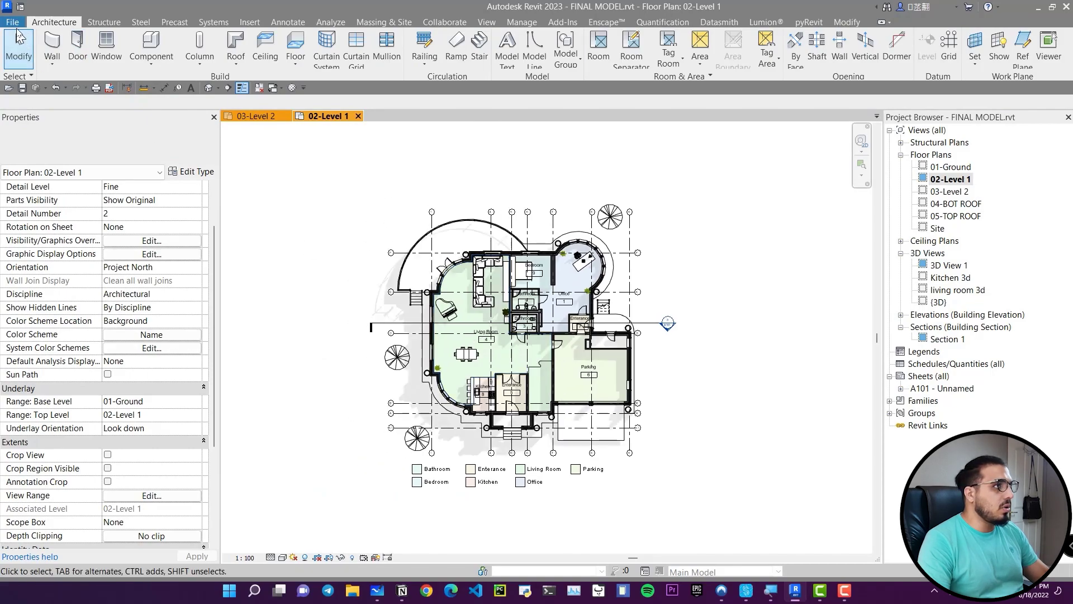
{"action": "left_click", "coordinate": [14, 23]}
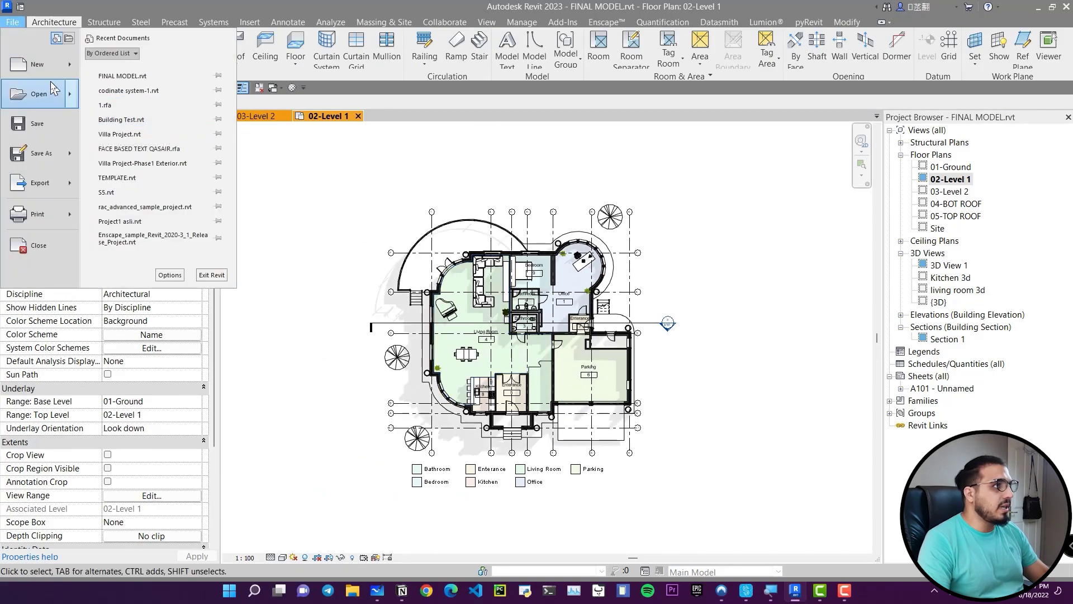
{"action": "mouse_move", "coordinate": [44, 58]}
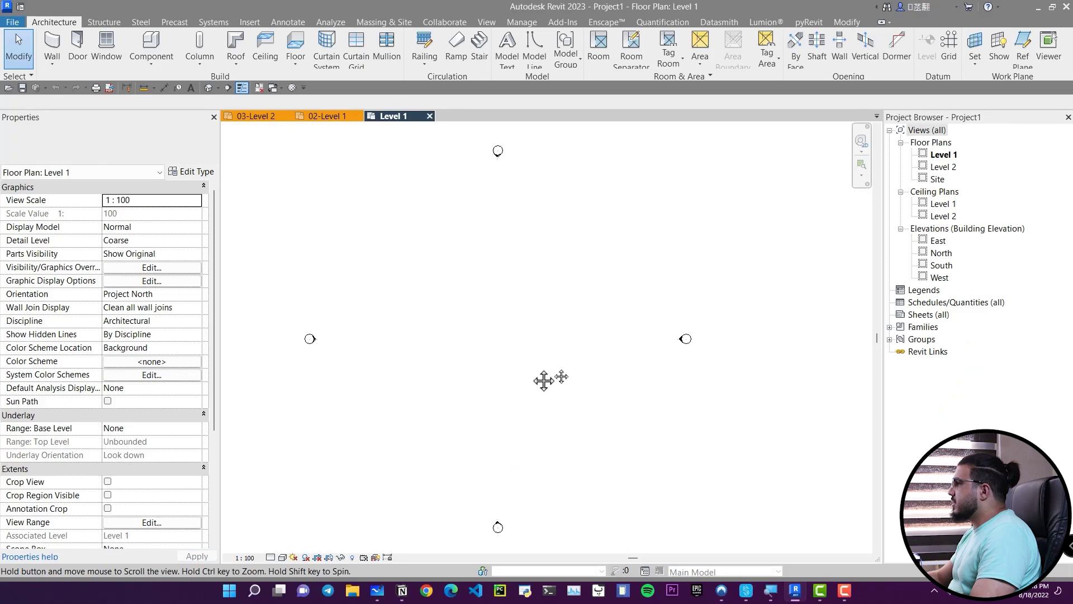
{"action": "middle_click_drag", "start_coordinate": [544, 381], "coordinate": [596, 401]}
{"action": "scroll", "coordinate": [506, 375], "scroll_direction": "down", "scroll_amount": 2}
{"action": "middle_click_drag", "start_coordinate": [506, 374], "coordinate": [513, 352]}
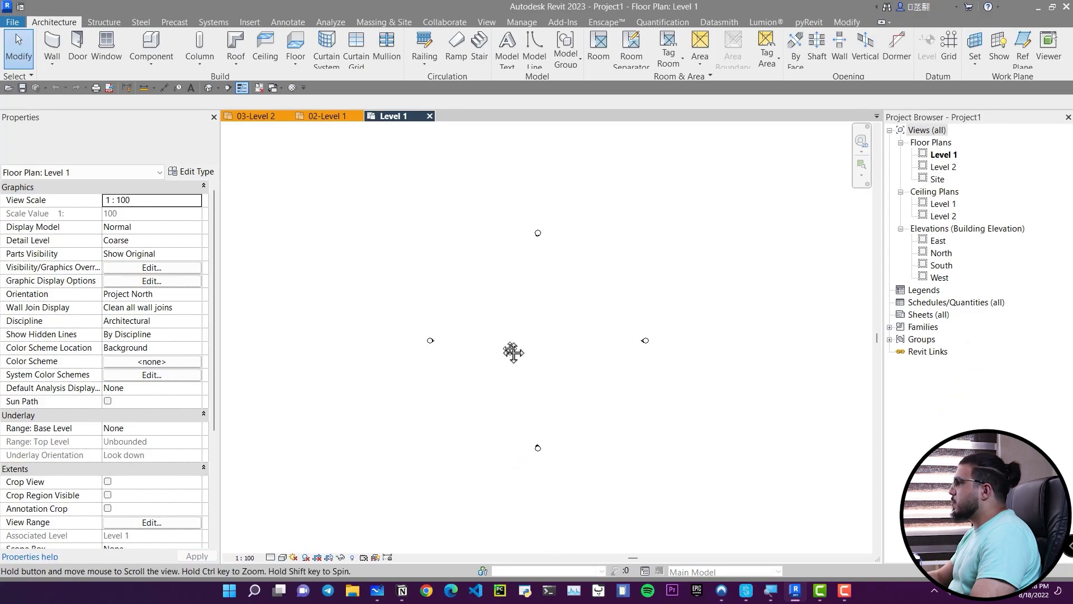
- Compare the villa's 03-Level 2 plan with the new project's empty Level 1 plan
{"action": "left_click", "coordinate": [258, 116]}
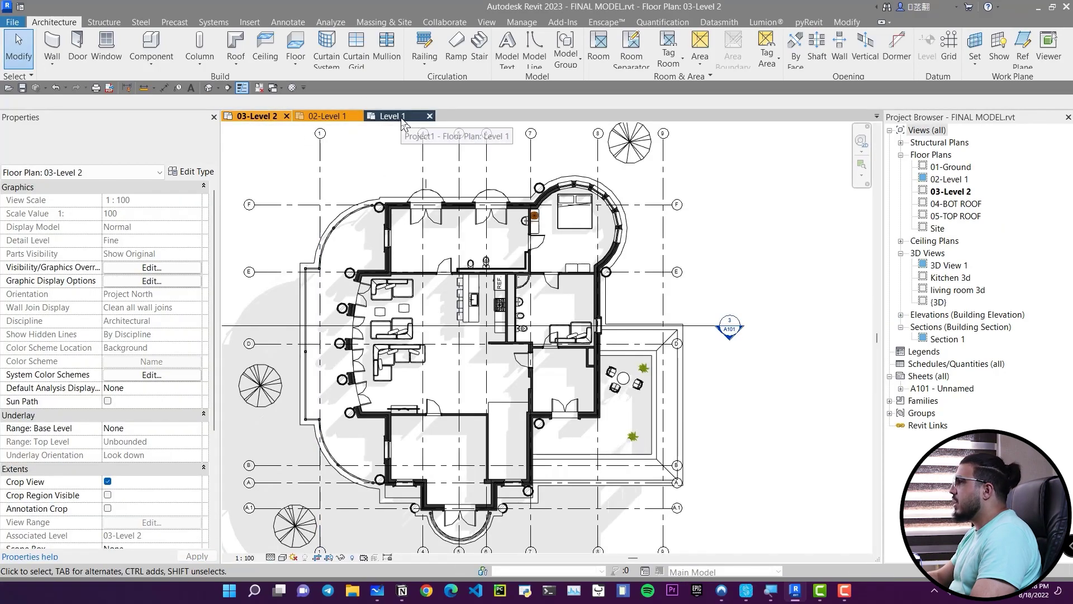
{"action": "left_click", "coordinate": [402, 117]}
{"action": "middle_click_drag", "start_coordinate": [541, 260], "coordinate": [503, 260]}
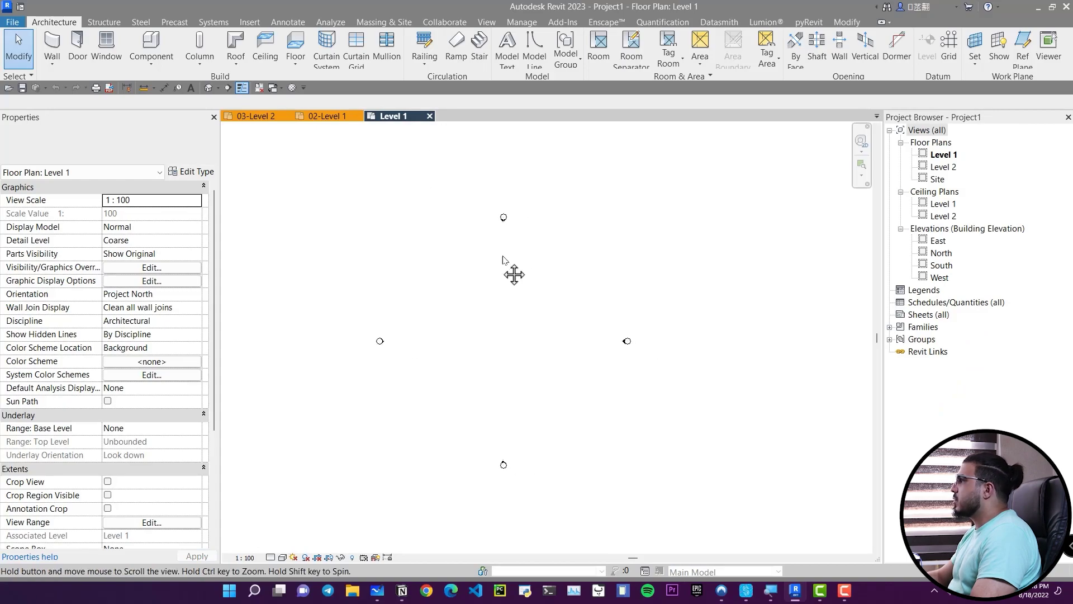
- Start transferring project standards into the new project, with FINAL MODEL.rvt as the source to copy from
{"action": "left_click", "coordinate": [522, 23]}
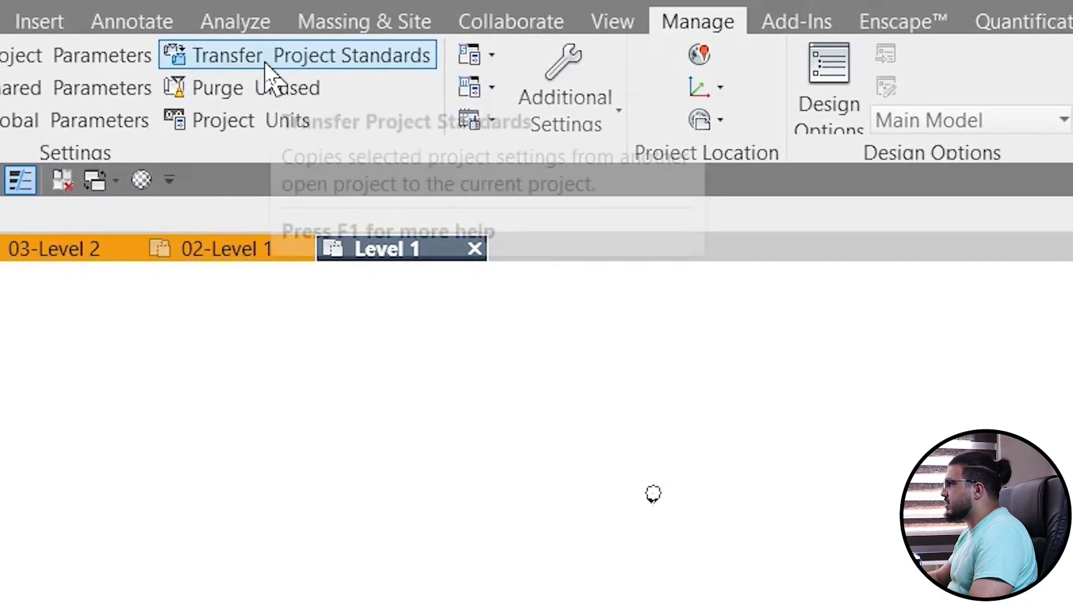
{"action": "left_click", "coordinate": [336, 37]}
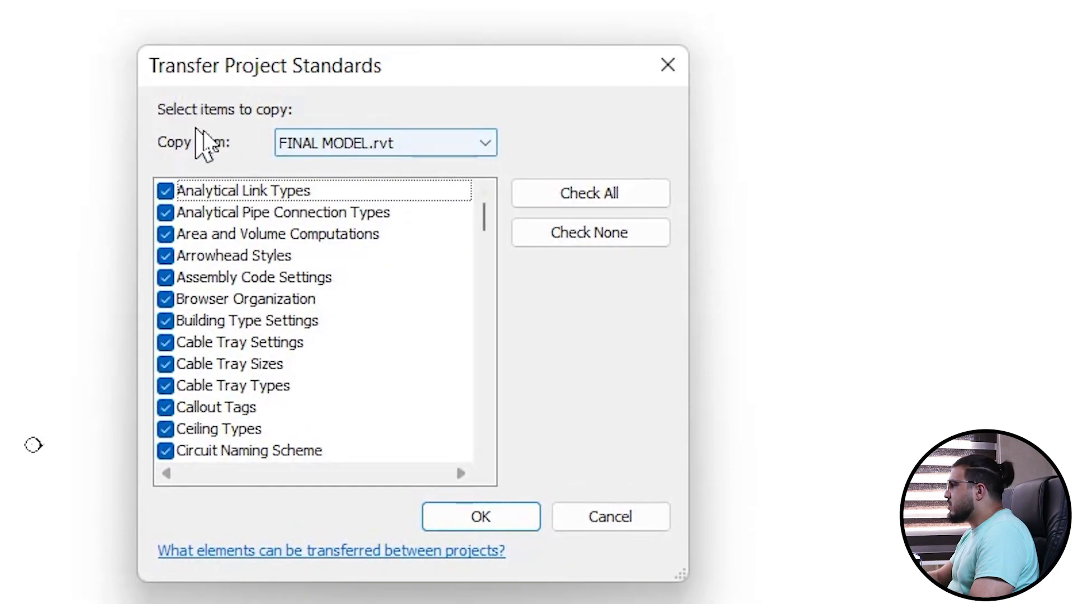
{"action": "left_click", "coordinate": [376, 144]}
{"action": "left_click", "coordinate": [382, 168]}
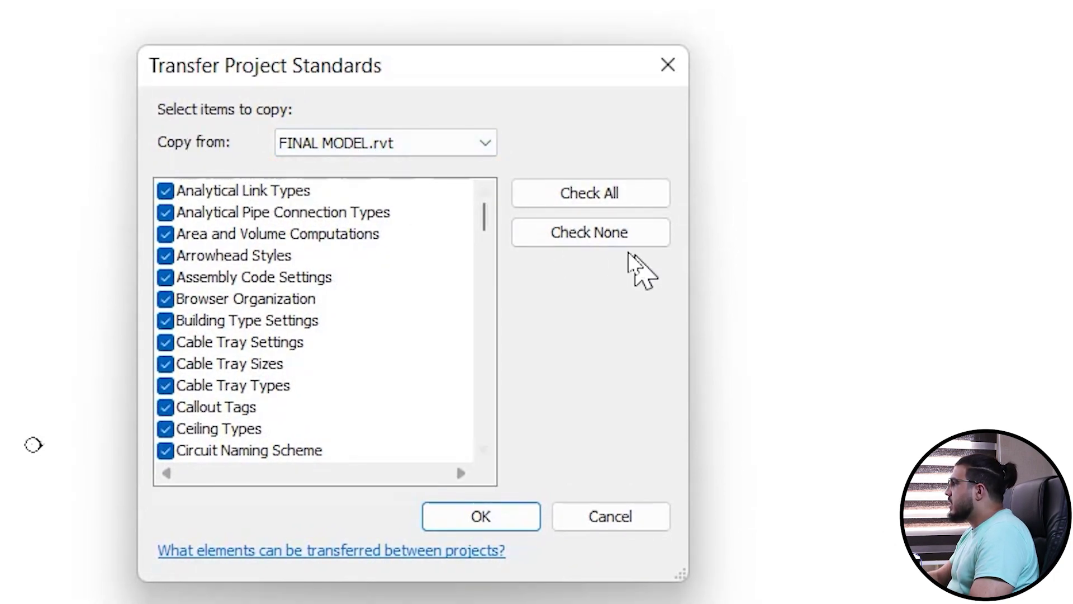
- Limit the transfer to Wall Types only, run it, and overwrite the duplicate types in the new project
{"action": "left_click", "coordinate": [601, 236]}
{"action": "left_click", "coordinate": [292, 342]}
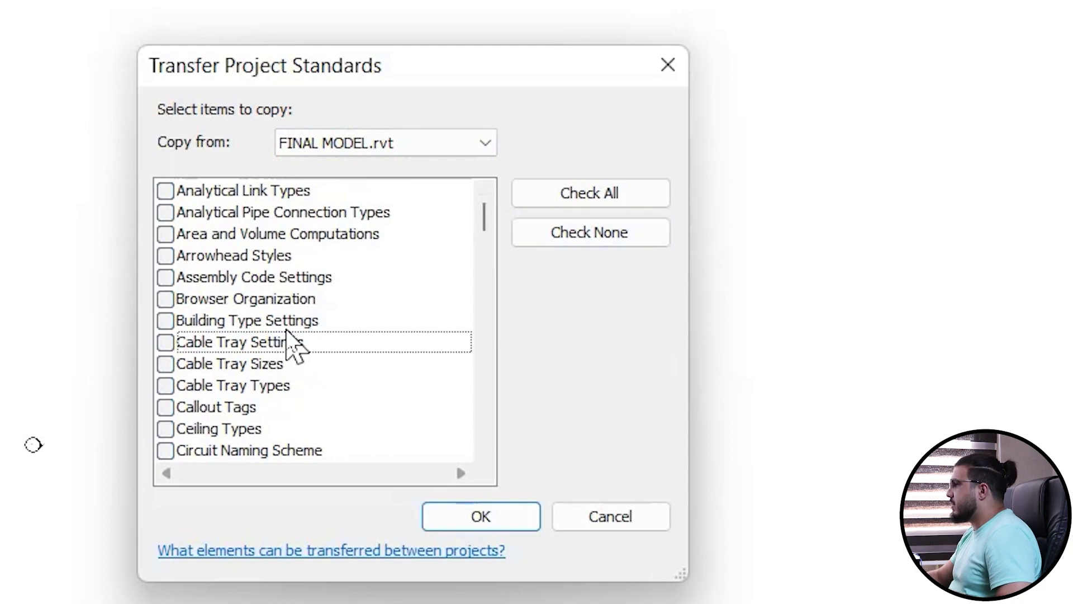
{"action": "key", "text": "w"}
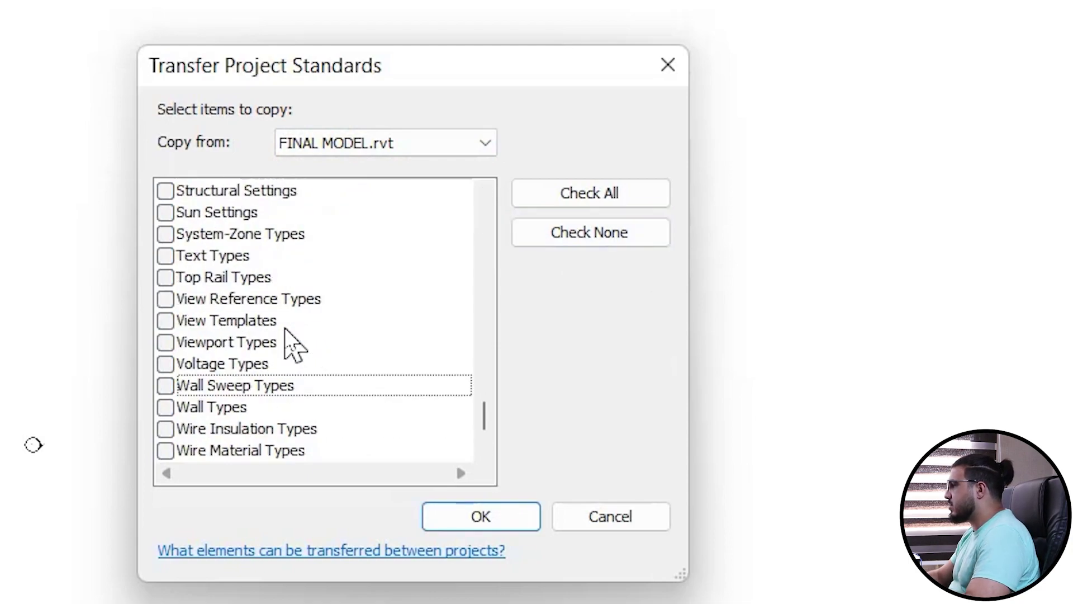
{"action": "scroll", "coordinate": [287, 344], "scroll_direction": "down", "scroll_amount": 2}
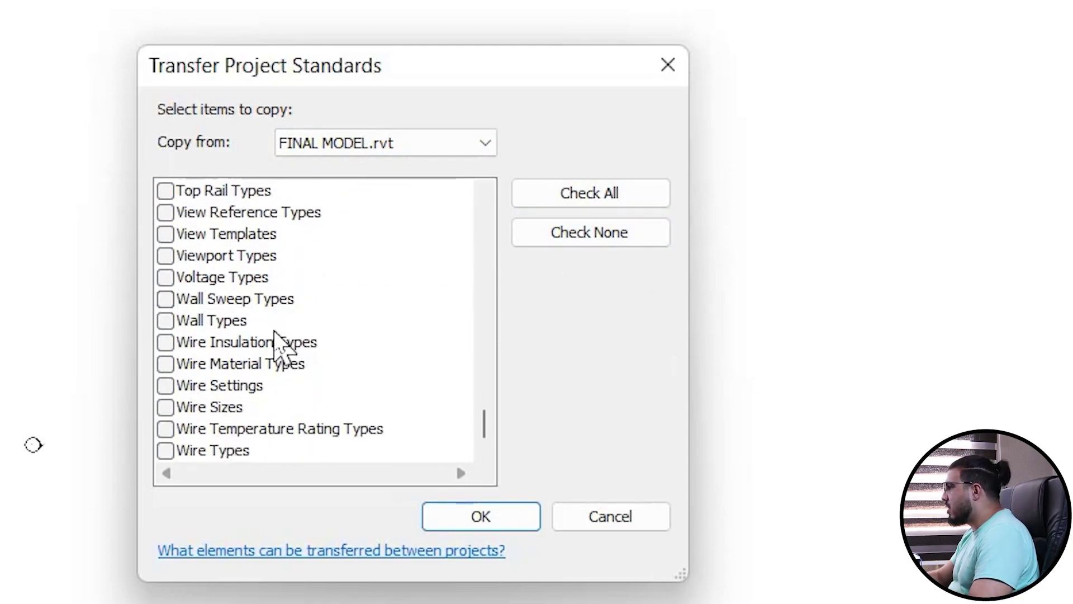
{"action": "left_click", "coordinate": [165, 322]}
{"action": "left_click", "coordinate": [481, 517]}
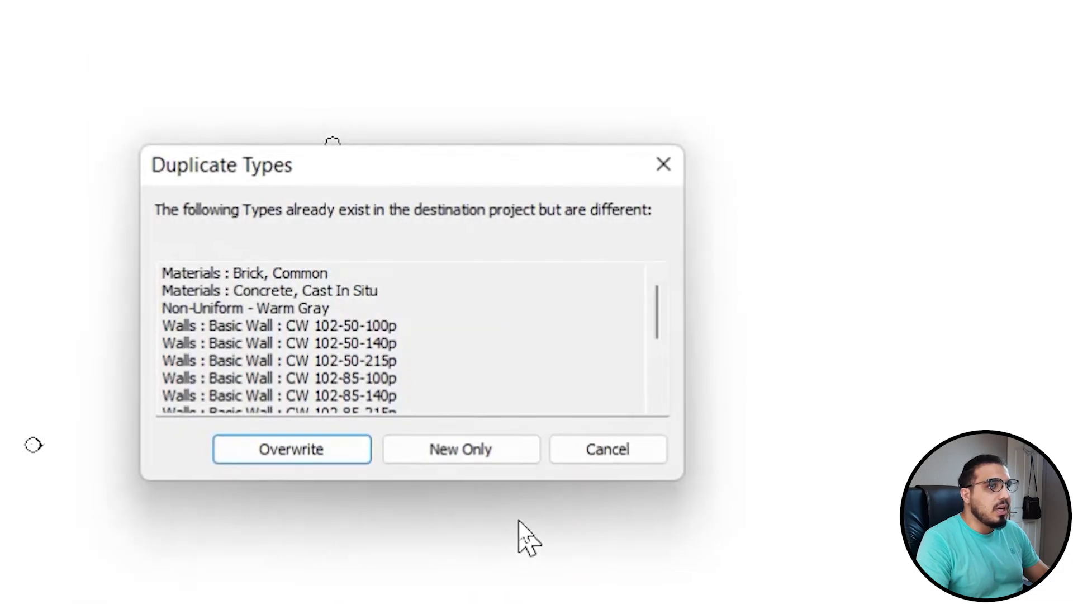
{"action": "left_click", "coordinate": [292, 450]}
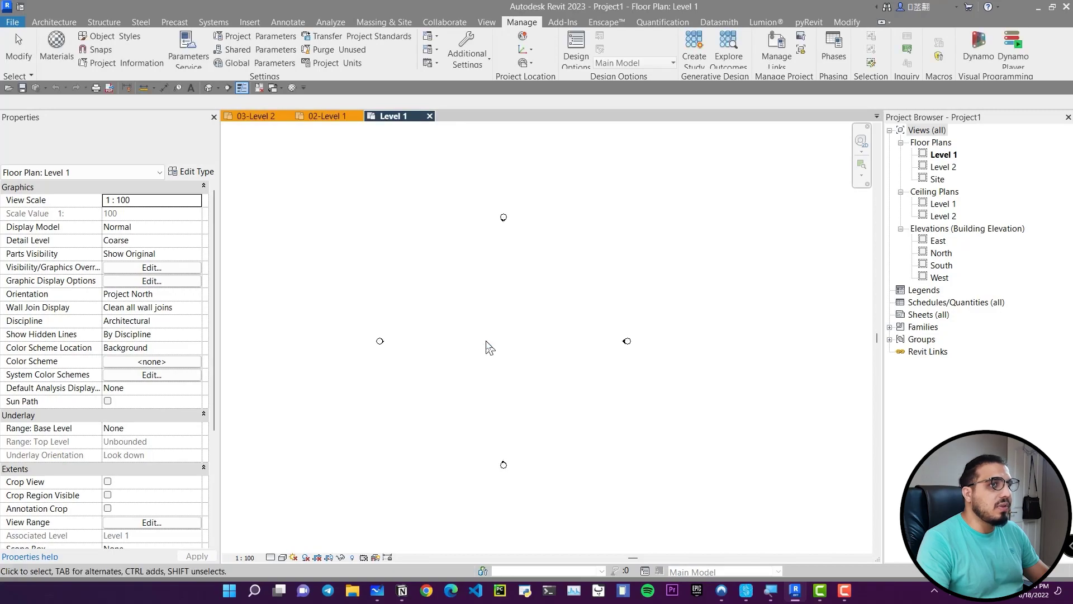
- Check the wall types available to the Wall tool in the new project, without drawing a wall
{"action": "left_click", "coordinate": [58, 23]}
{"action": "left_click", "coordinate": [62, 49]}
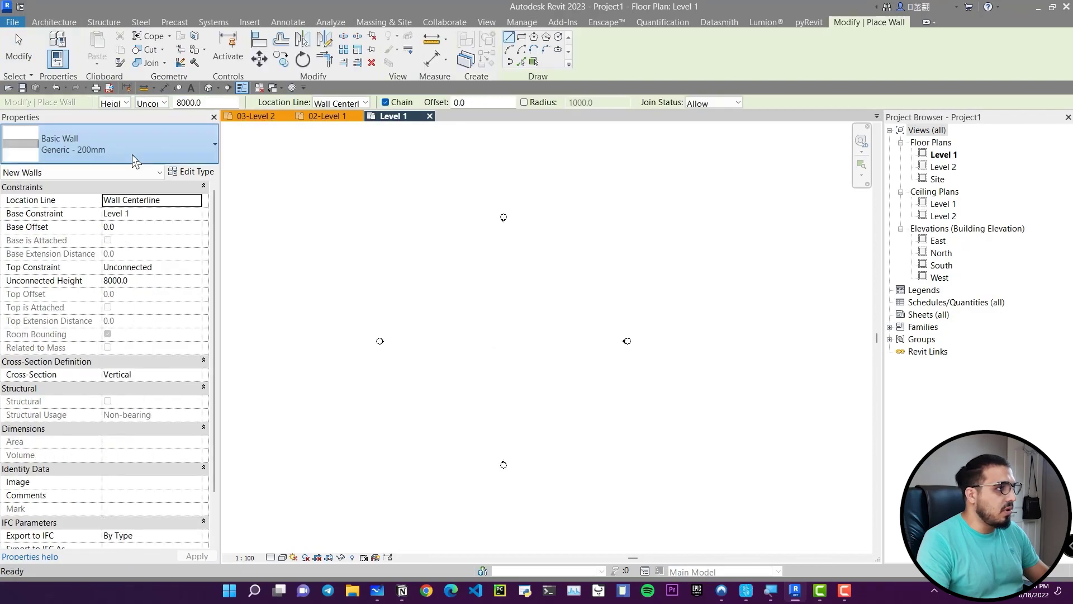
{"action": "left_click", "coordinate": [133, 155]}
{"action": "scroll", "coordinate": [112, 276], "scroll_direction": "down", "scroll_amount": 5}
{"action": "scroll", "coordinate": [129, 350], "scroll_direction": "up", "scroll_amount": 5}
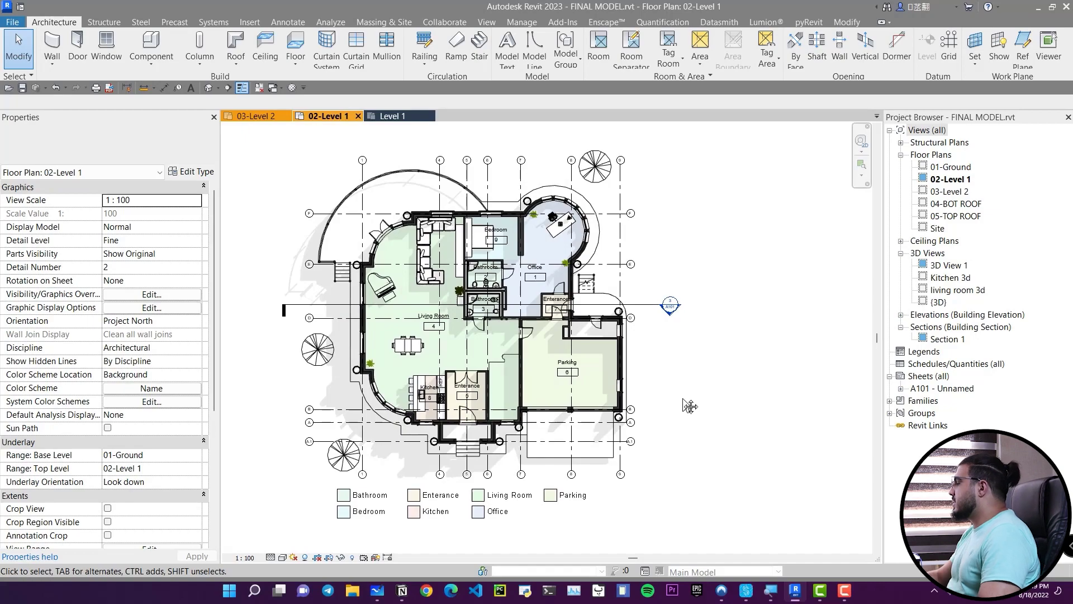
- Examine the villa's 02-Level 1 floor plan, from the kitchen and parking areas to the bedroom, office and grids
{"action": "scroll", "coordinate": [472, 402], "scroll_direction": "up", "scroll_amount": 4}
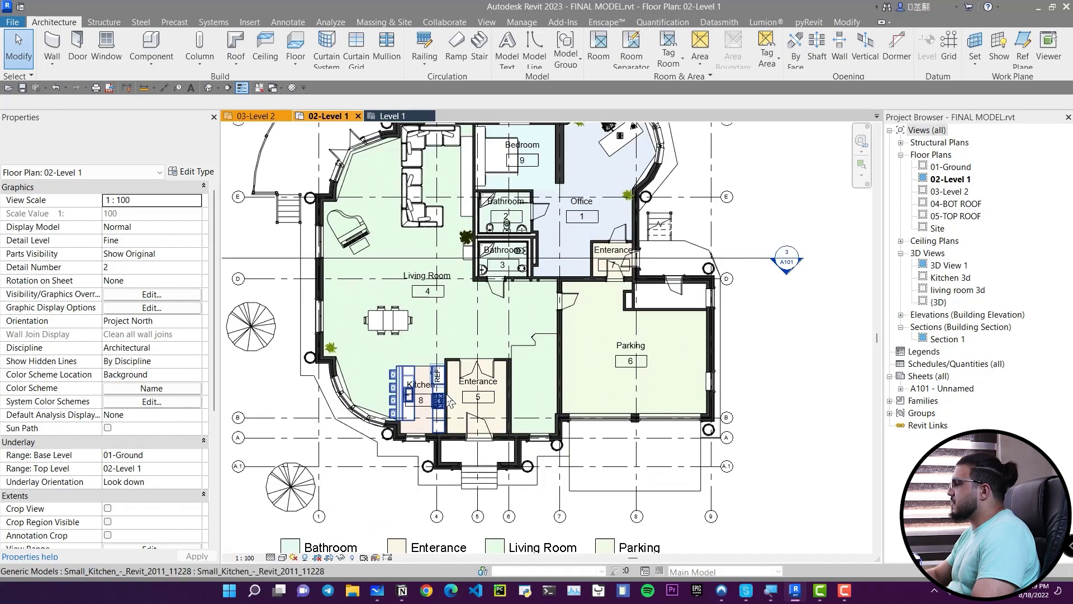
{"action": "middle_click_drag", "start_coordinate": [404, 436], "coordinate": [453, 456]}
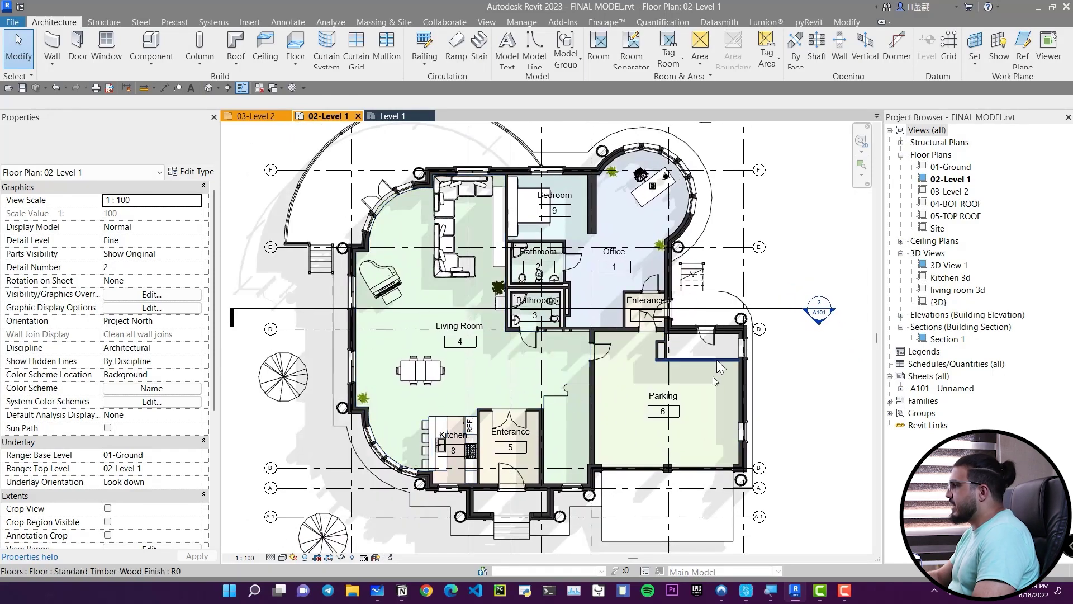
{"action": "scroll", "coordinate": [633, 390], "scroll_direction": "down", "scroll_amount": 2}
{"action": "middle_click_drag", "start_coordinate": [579, 265], "coordinate": [567, 263]}
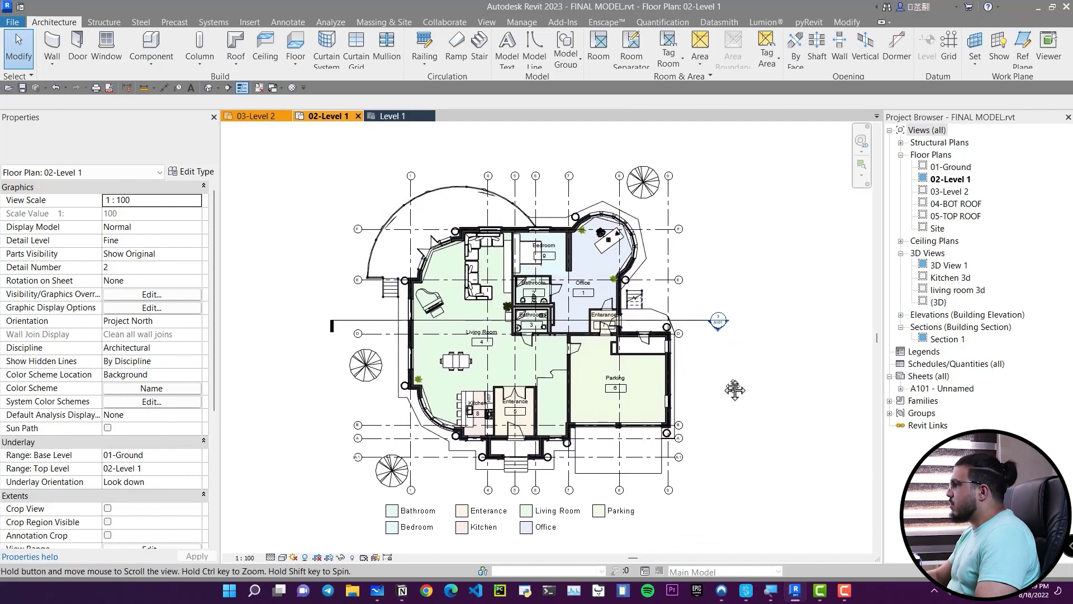
{"action": "scroll", "coordinate": [486, 347], "scroll_direction": "up", "scroll_amount": 6}
{"action": "middle_click_drag", "start_coordinate": [486, 347], "coordinate": [663, 430]}
{"action": "scroll", "coordinate": [655, 271], "scroll_direction": "down", "scroll_amount": 3}
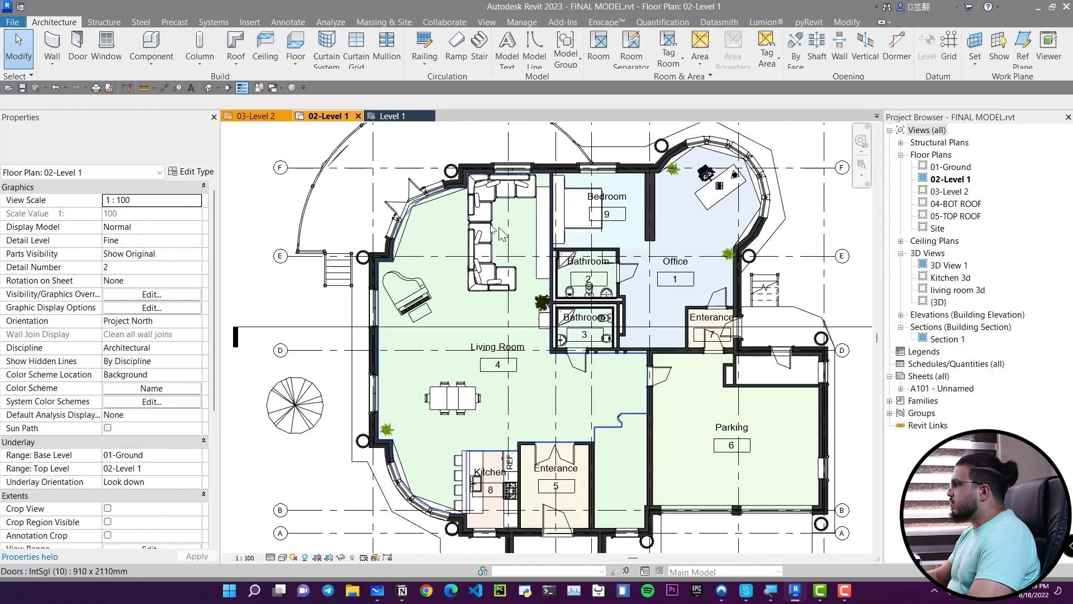
{"action": "middle_click_drag", "start_coordinate": [492, 258], "coordinate": [443, 322]}
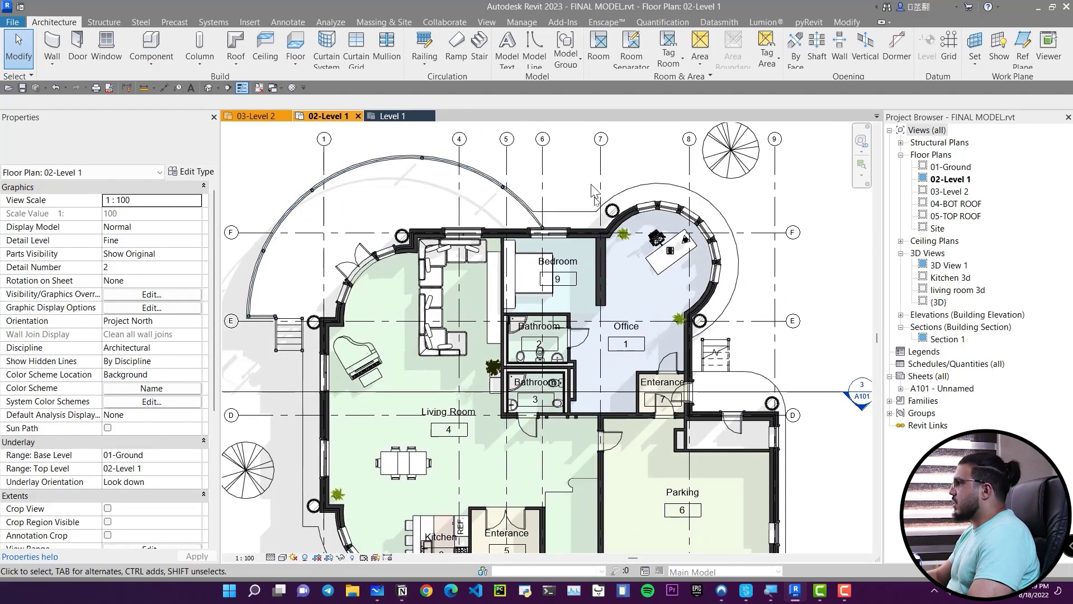
{"action": "middle_click_drag", "start_coordinate": [593, 190], "coordinate": [605, 258]}
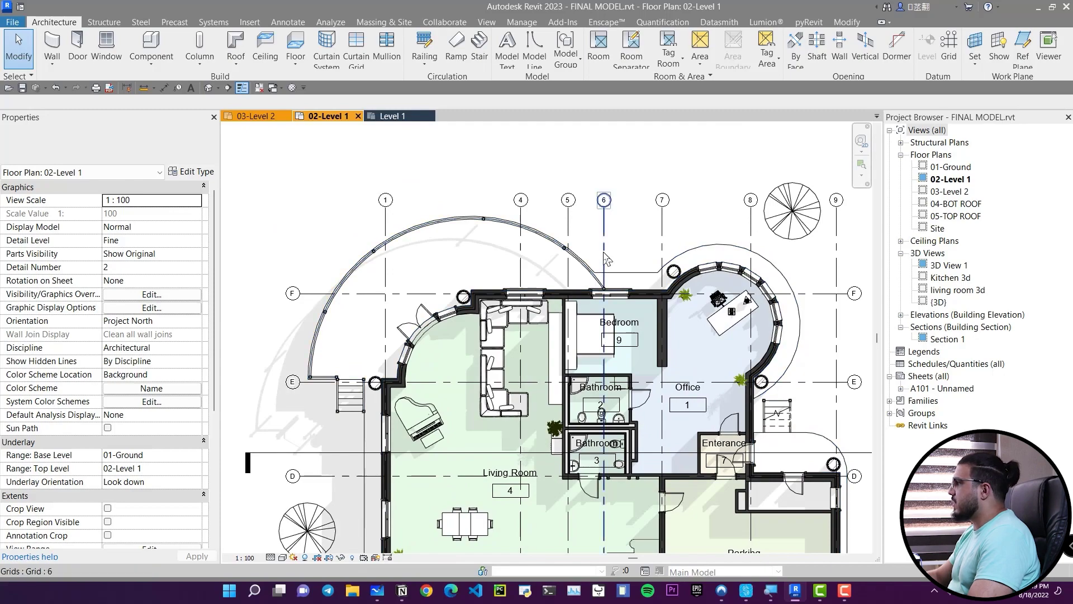
- Delete the stray line lying far to the upper right of the villa in the 02-Level 1 plan
{"action": "middle_click", "coordinate": [619, 239]}
{"action": "middle_click", "coordinate": [619, 240]}
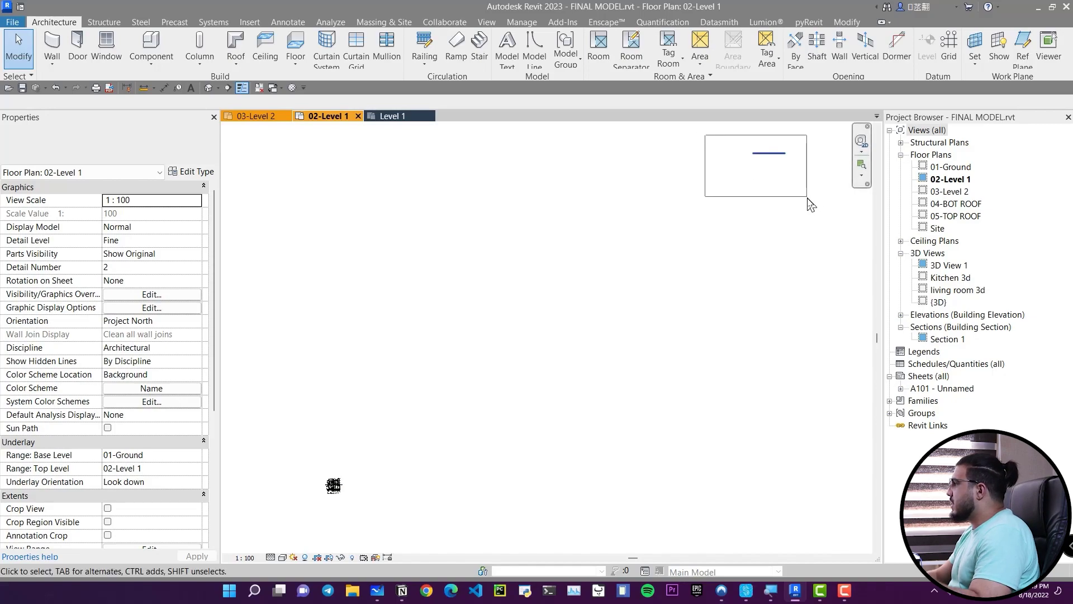
{"action": "left_click_drag", "start_coordinate": [810, 205], "coordinate": [810, 207]}
{"action": "key", "text": "Delete"}
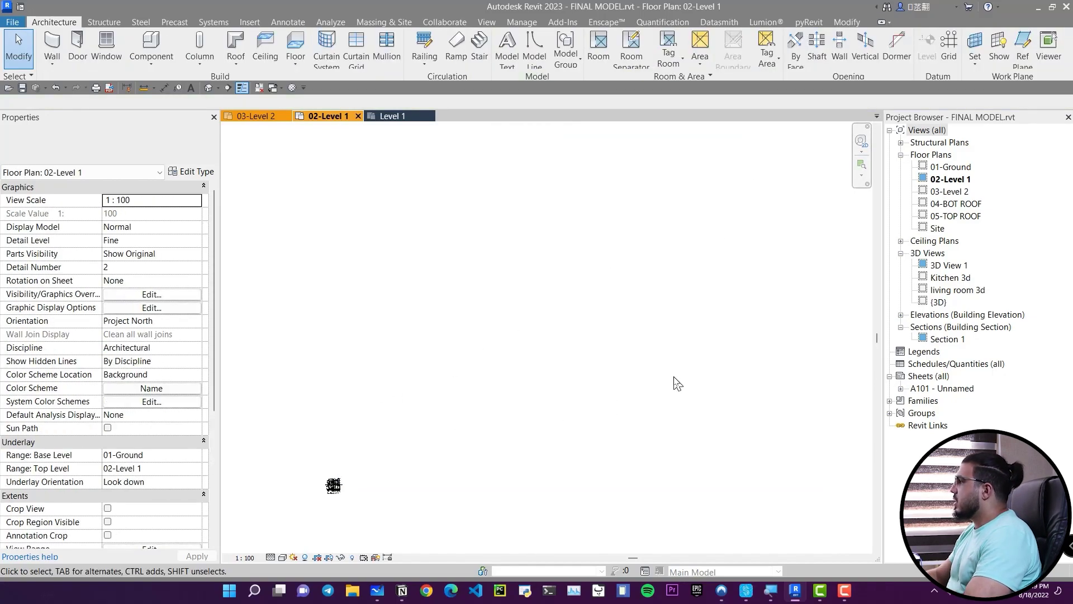
{"action": "middle_click_drag", "start_coordinate": [591, 361], "coordinate": [592, 361]}
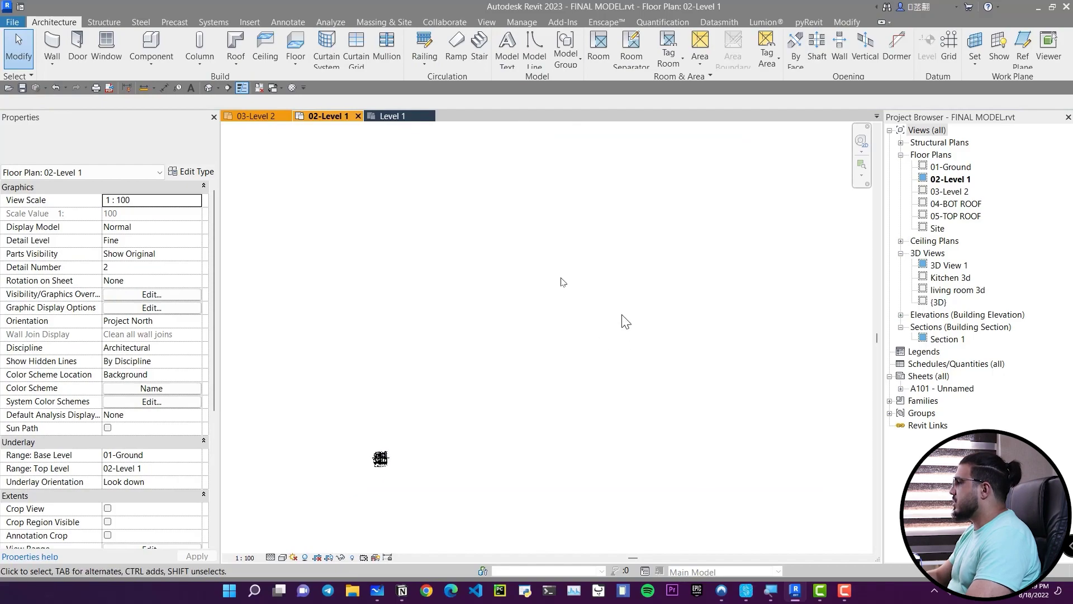